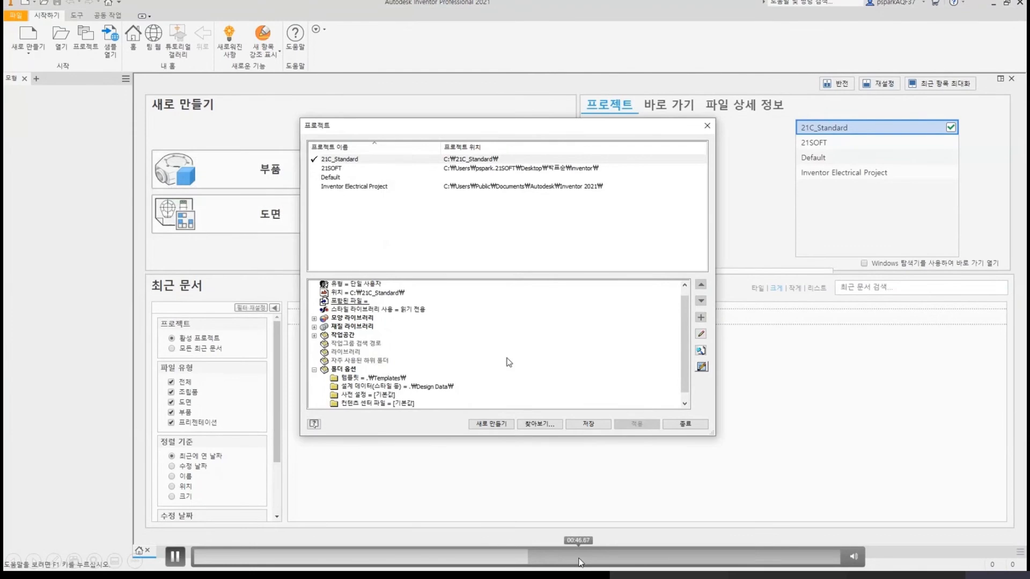
{"action": "left_click", "coordinate": [477, 554]}
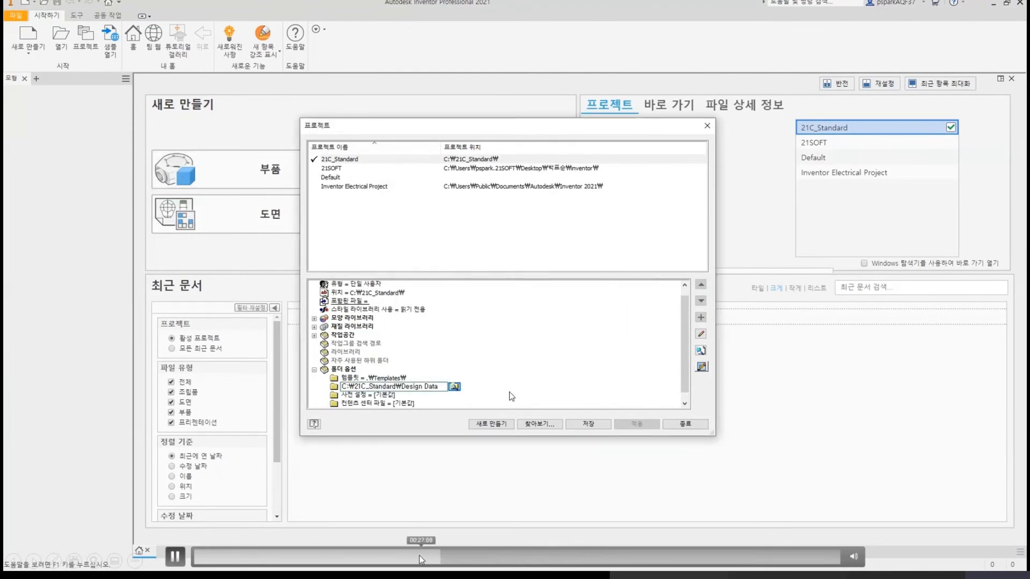
{"action": "left_click_drag", "start_coordinate": [420, 555], "coordinate": [330, 558]}
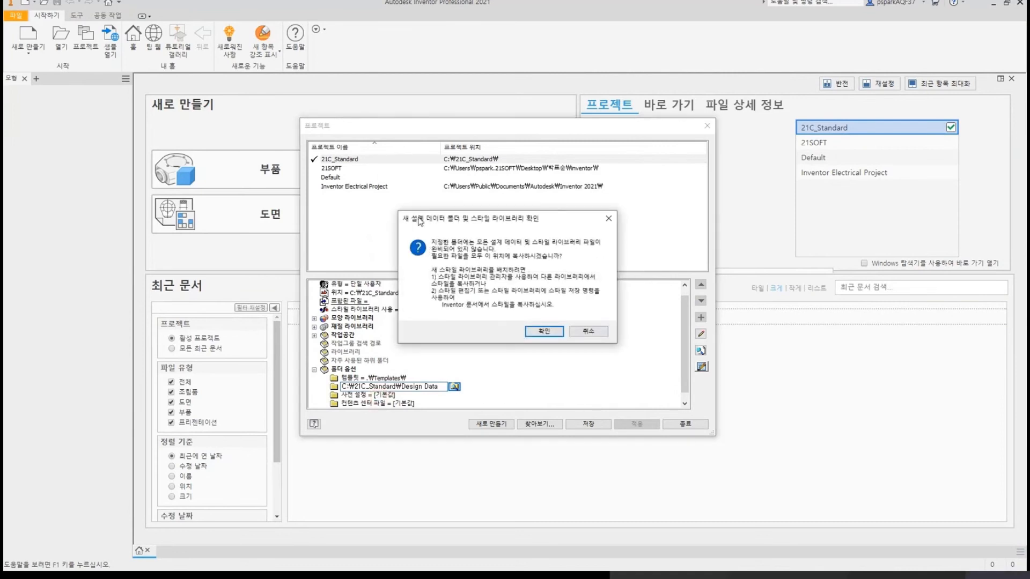
Step: Confirm copying the required design data and style library files to C:\21C_Standard\Design Data, and select the presets (사전 설정) folder option
{"action": "left_click", "coordinate": [550, 337]}
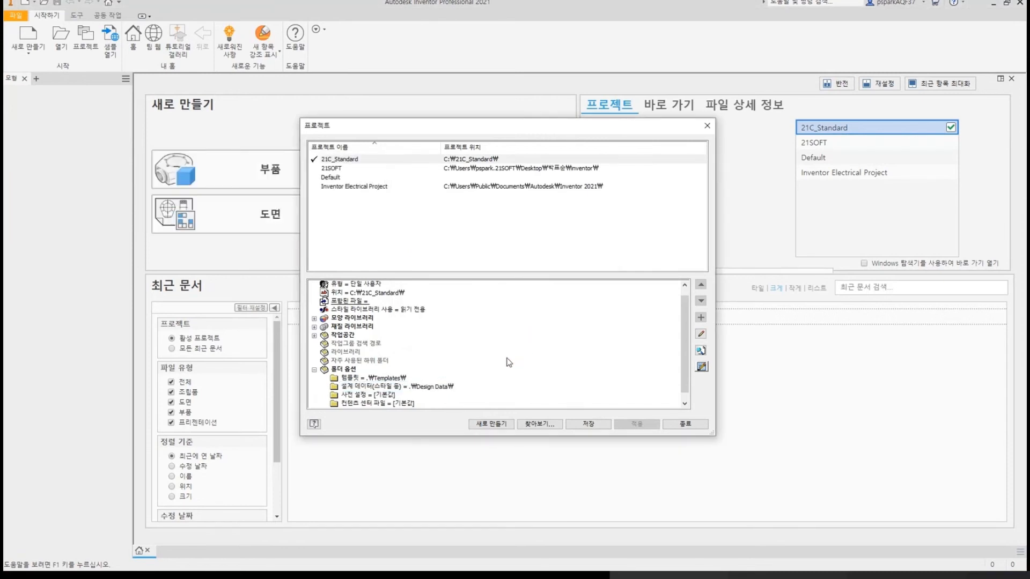
{"action": "left_click", "coordinate": [378, 398]}
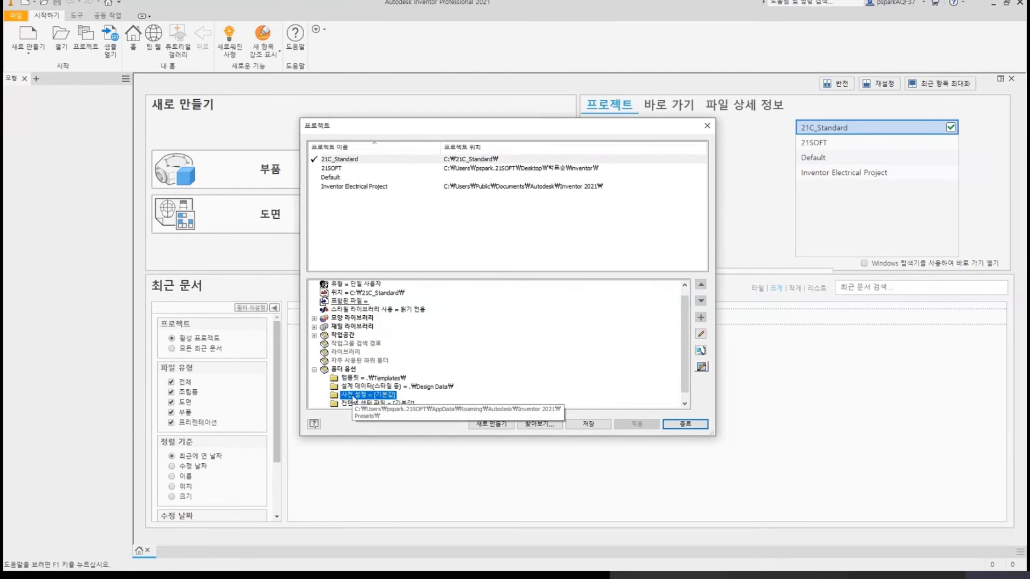
{"action": "right_click", "coordinate": [378, 398]}
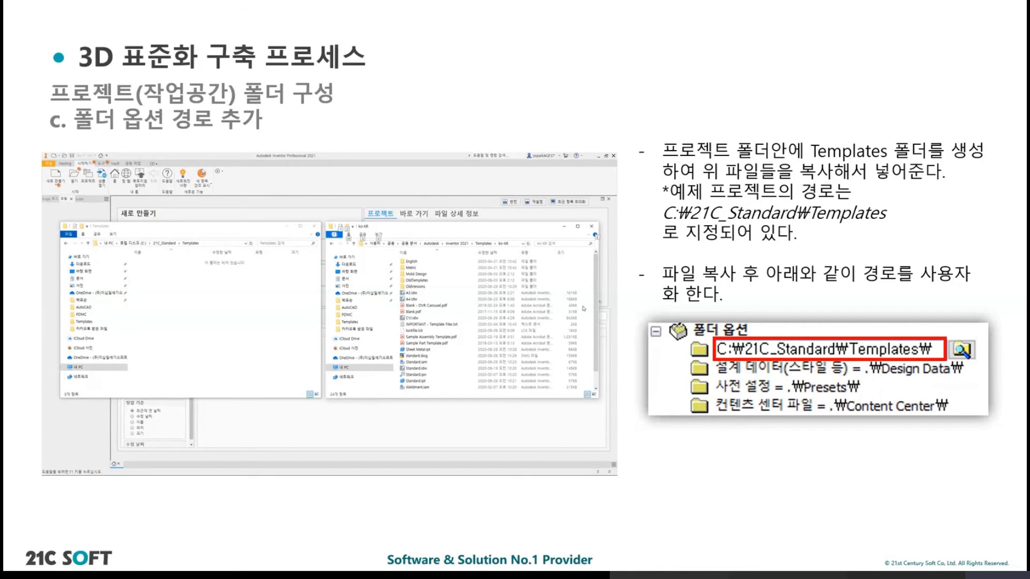
{"action": "left_click", "coordinate": [704, 138]}
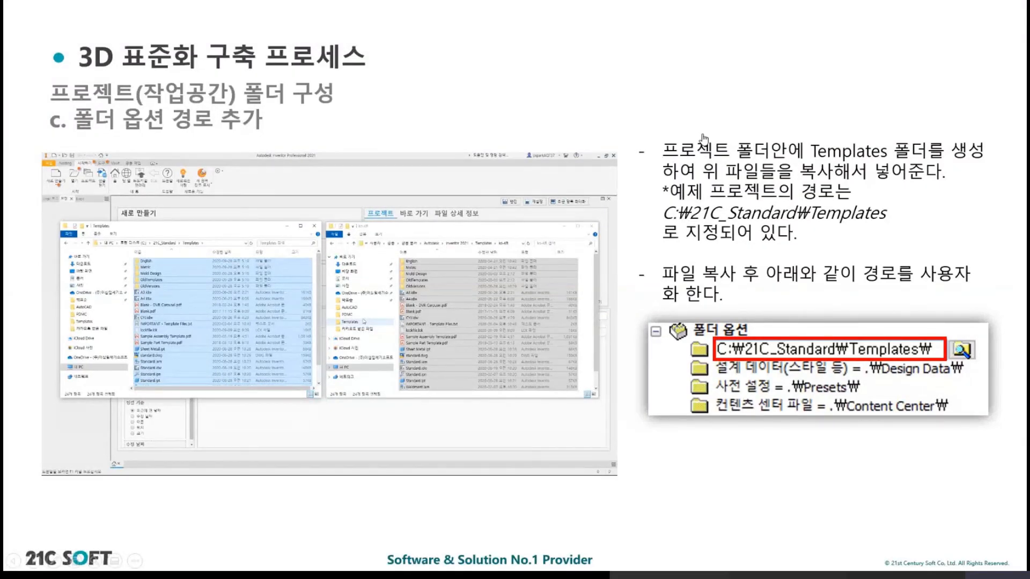
{"action": "left_click", "coordinate": [704, 138]}
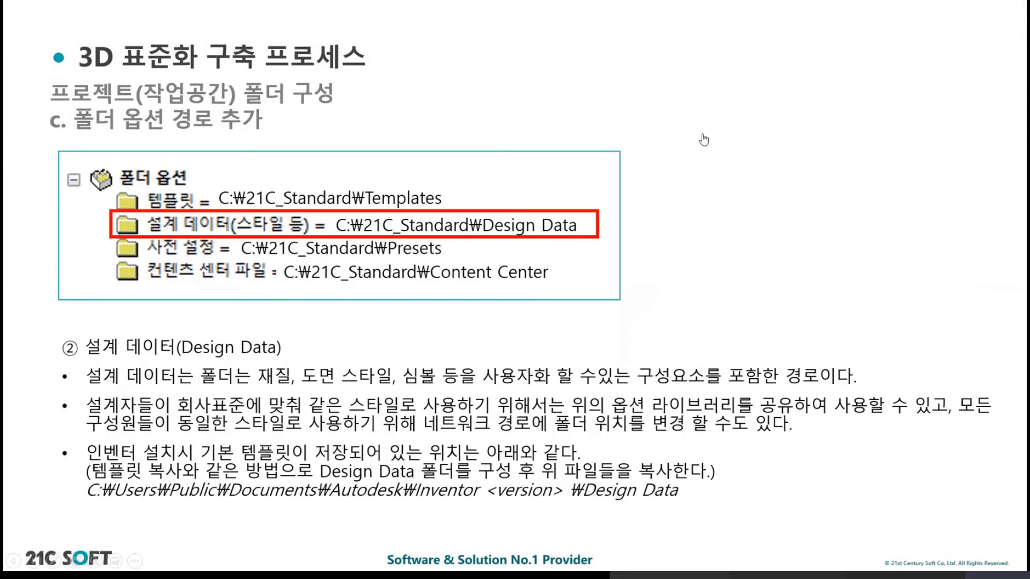
{"action": "left_click", "coordinate": [704, 140]}
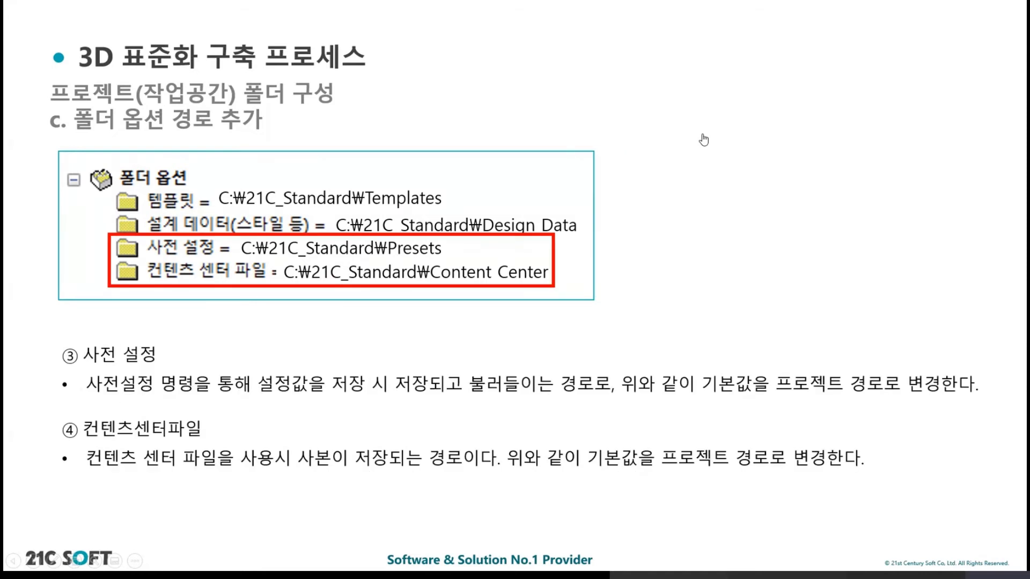
{"action": "left_click", "coordinate": [703, 140]}
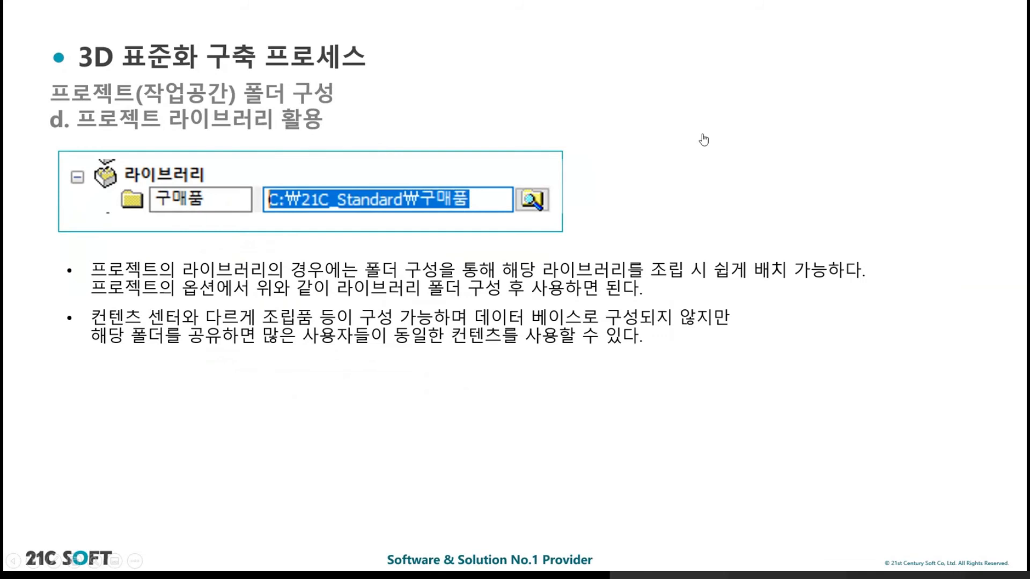
{"action": "left_click", "coordinate": [704, 140]}
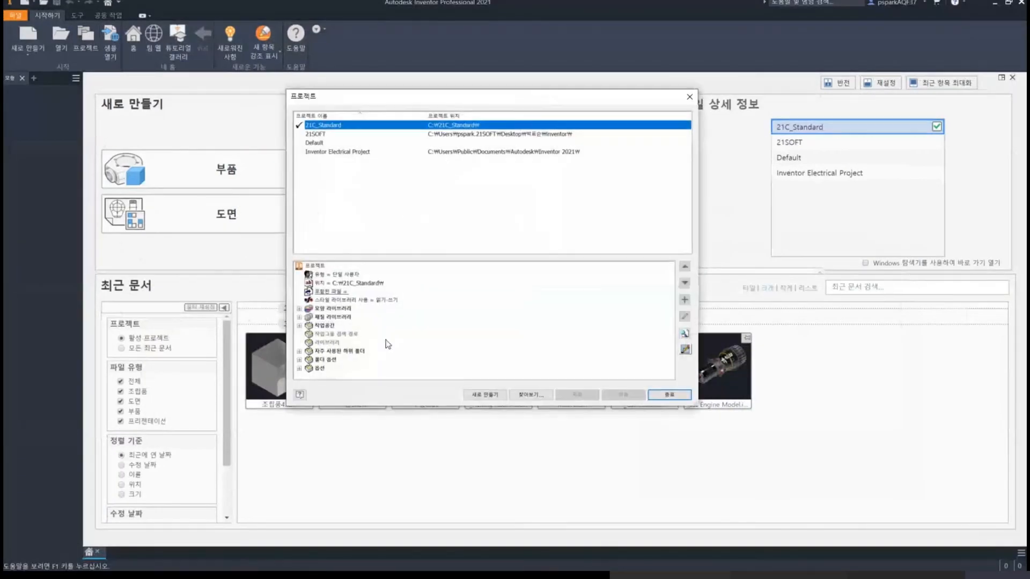
Step: Examine the frequently used subfolders (자주 사용된 하위 폴더) defined in the 21C_Standard project and close the project settings
{"action": "left_click", "coordinate": [299, 351]}
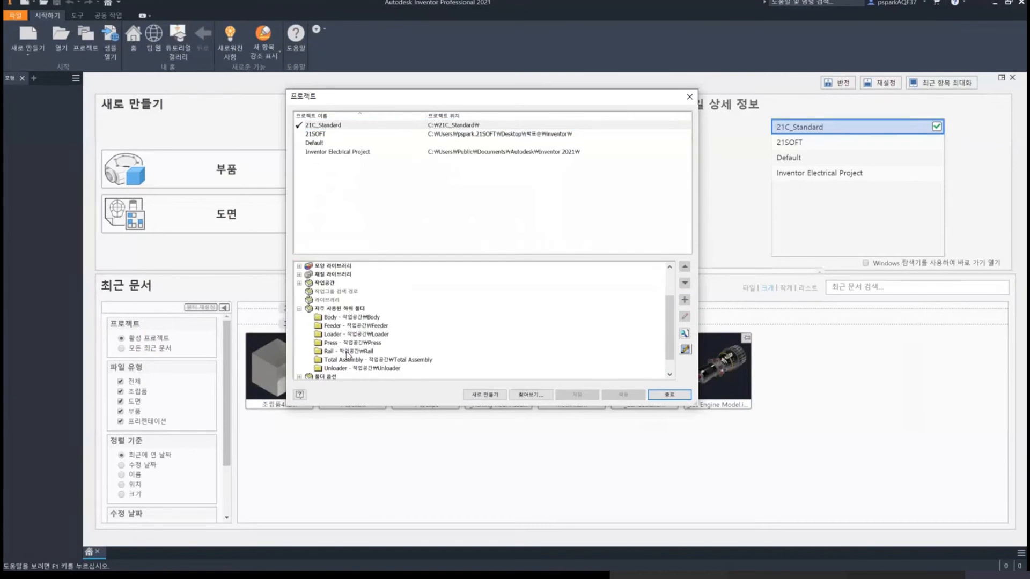
{"action": "right_click", "coordinate": [343, 313]}
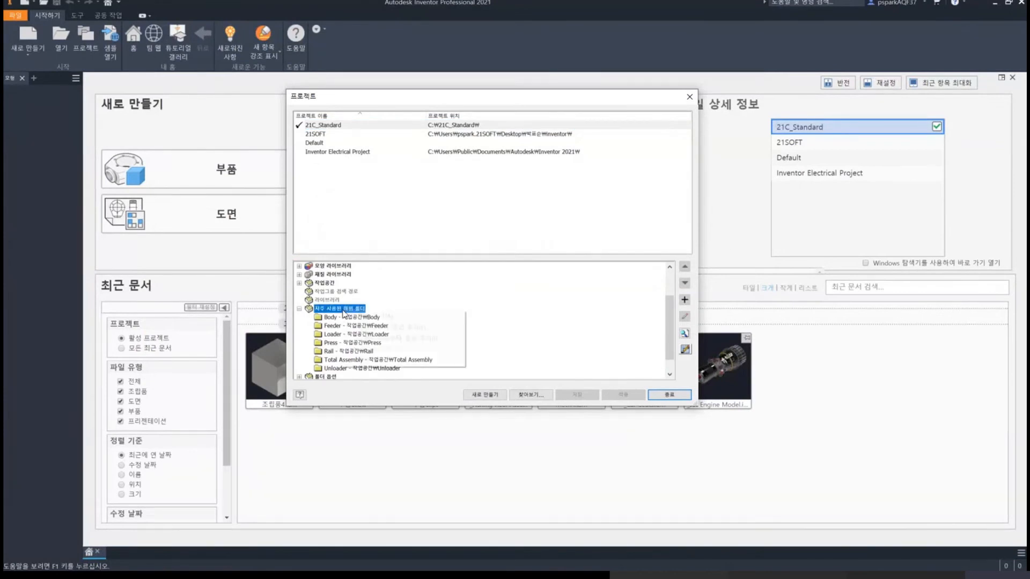
{"action": "left_click", "coordinate": [416, 295]}
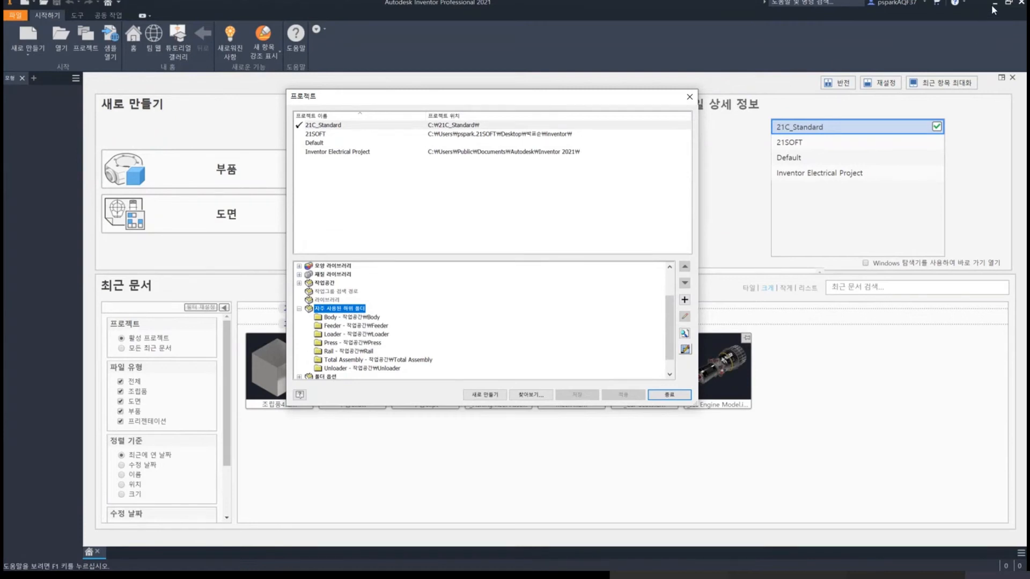
{"action": "key", "text": "Return"}
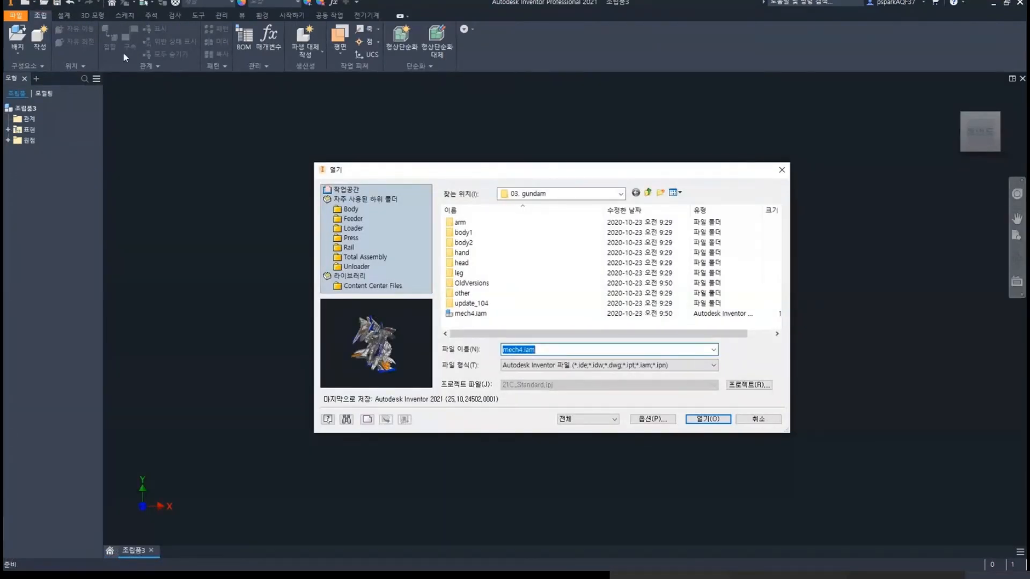
Step: Open the part a_chest_2.ipt from the project's frequently used Body subfolder
{"action": "left_click", "coordinate": [350, 209]}
{"action": "left_click", "coordinate": [350, 228]}
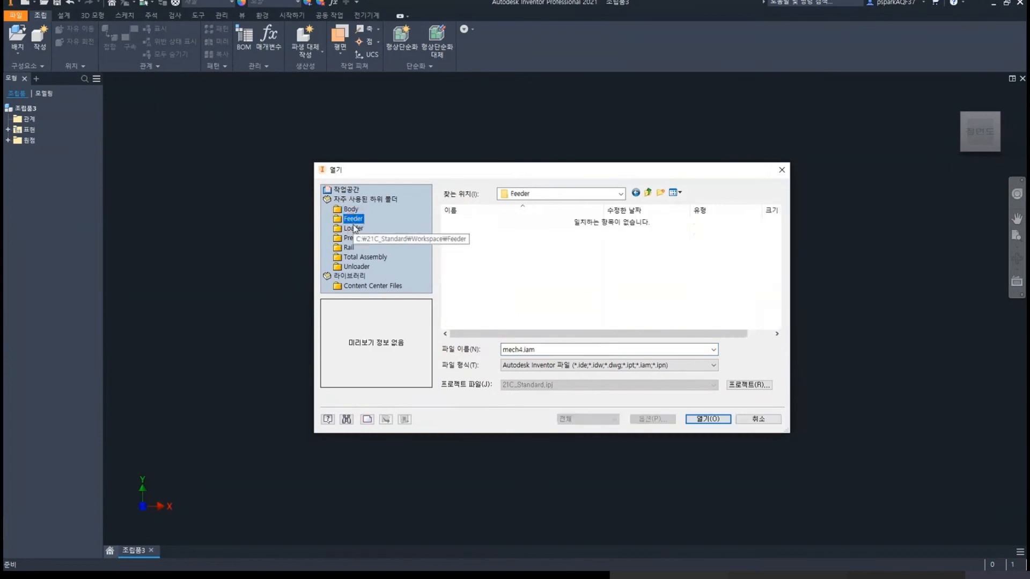
{"action": "left_click", "coordinate": [352, 209]}
{"action": "left_click", "coordinate": [471, 232]}
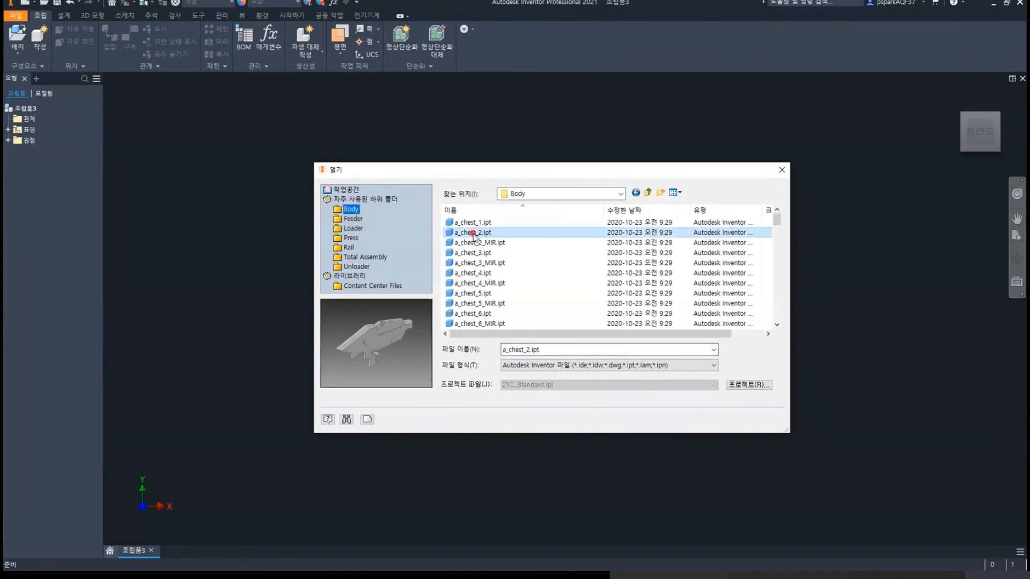
{"action": "left_click", "coordinate": [708, 419]}
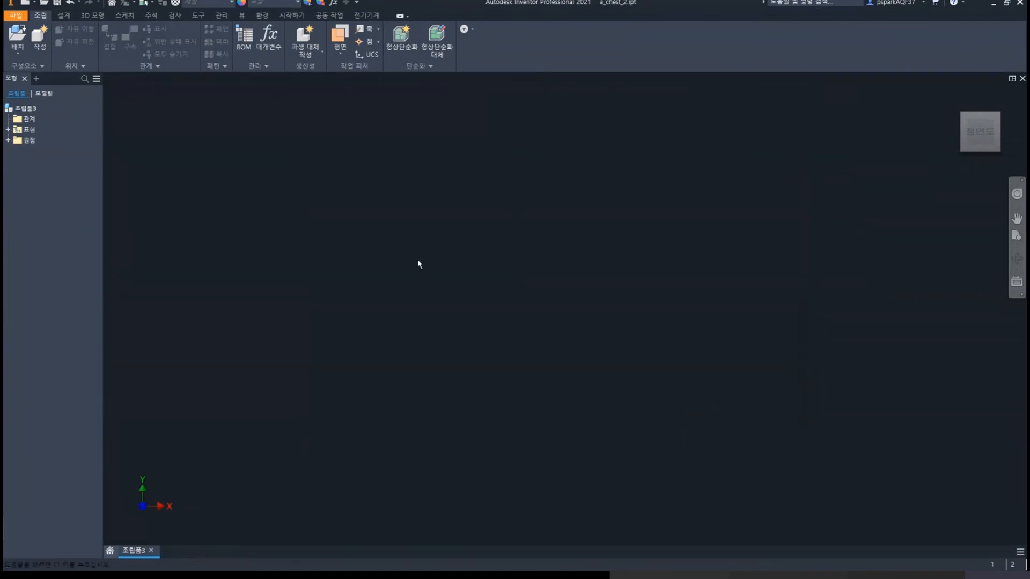
Step: Open the part a_chest_8_MIR.ipt from the Body subfolder
{"action": "left_click", "coordinate": [47, 7]}
{"action": "left_click", "coordinate": [536, 292]}
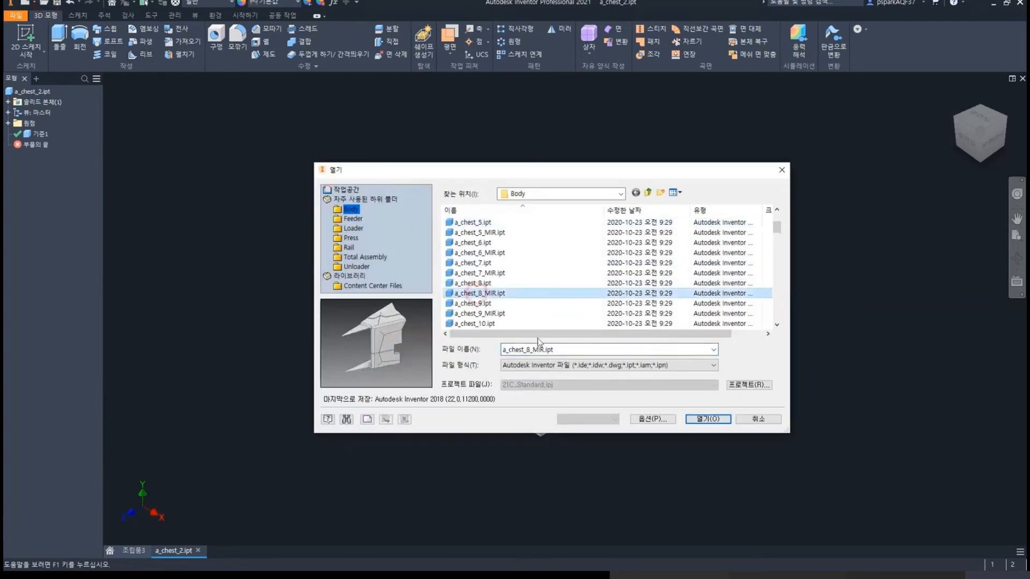
{"action": "left_click", "coordinate": [707, 419]}
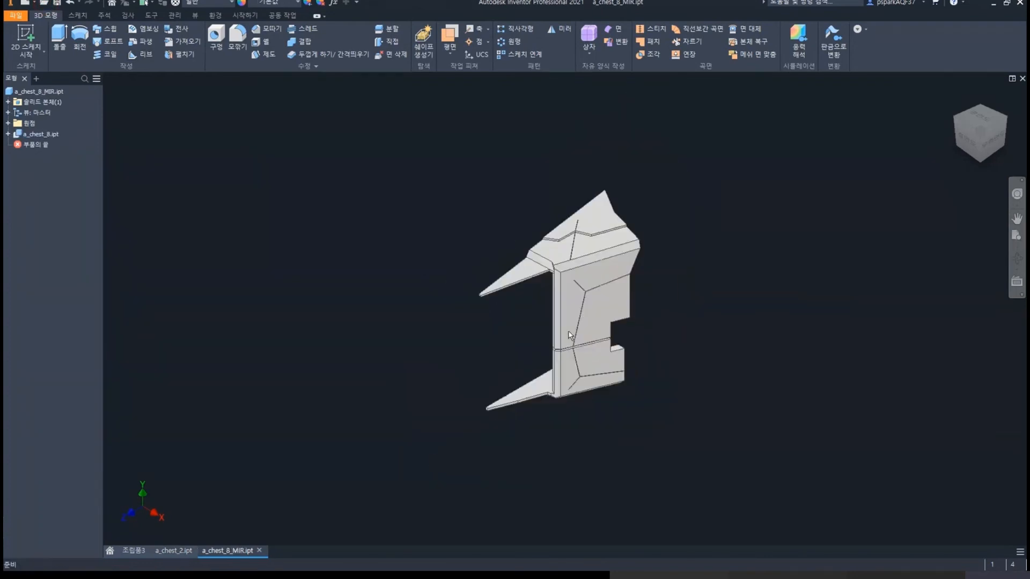
{"action": "scroll", "coordinate": [569, 335], "scroll_direction": "down", "scroll_amount": 3}
{"action": "middle_click_drag", "start_coordinate": [569, 335], "coordinate": [654, 324], "text": "shift"}
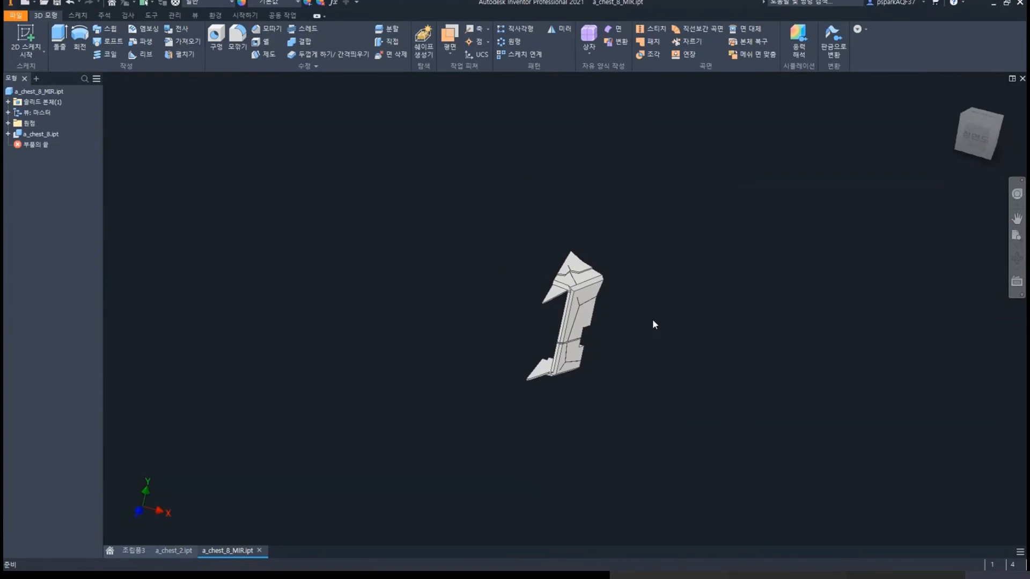
Step: Open the assembly mech4.iam from the 03. gundam folder within the frequently used Total Assembly subfolder
{"action": "left_click", "coordinate": [44, 3]}
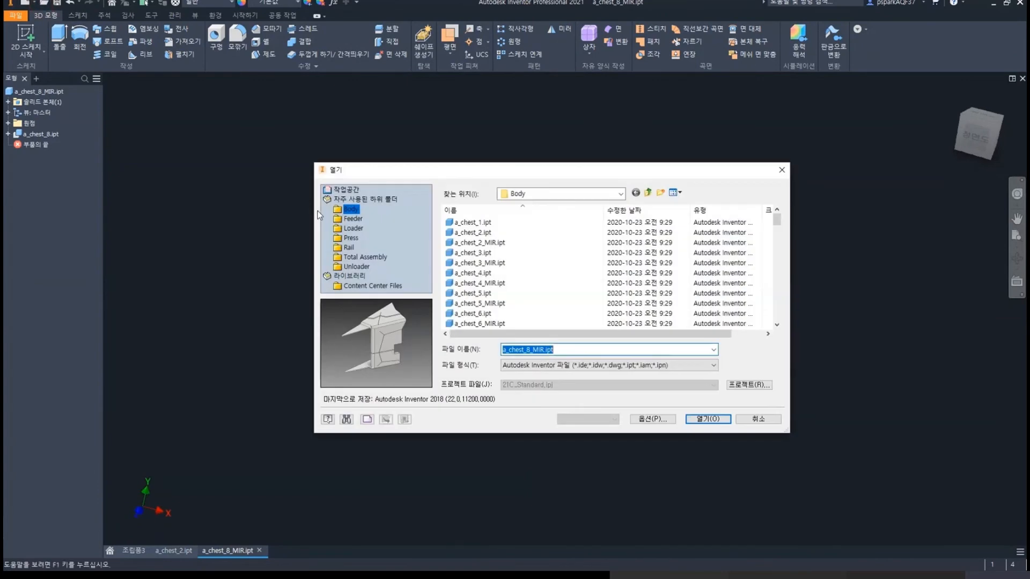
{"action": "left_click", "coordinate": [365, 257]}
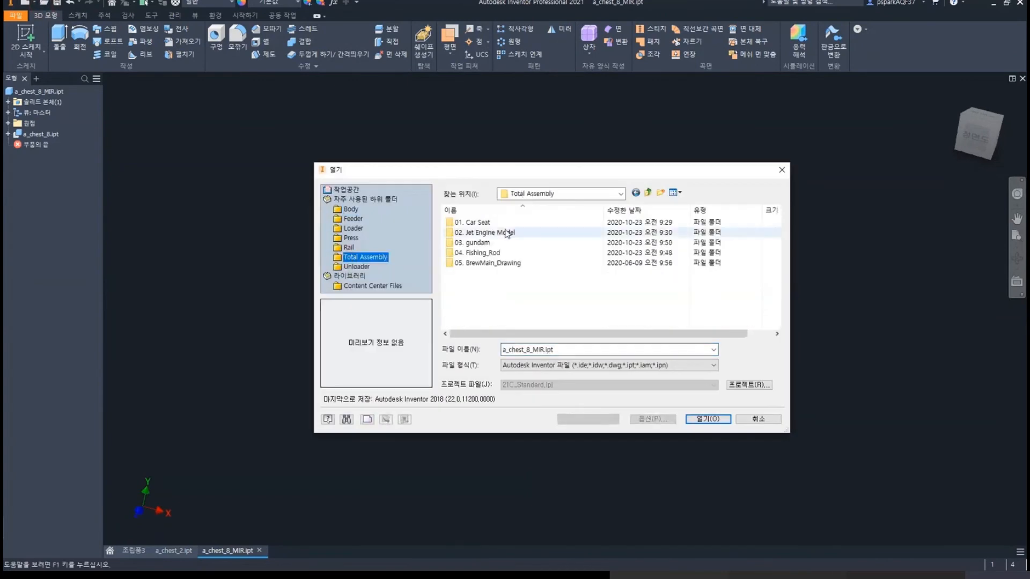
{"action": "double_click", "coordinate": [470, 242]}
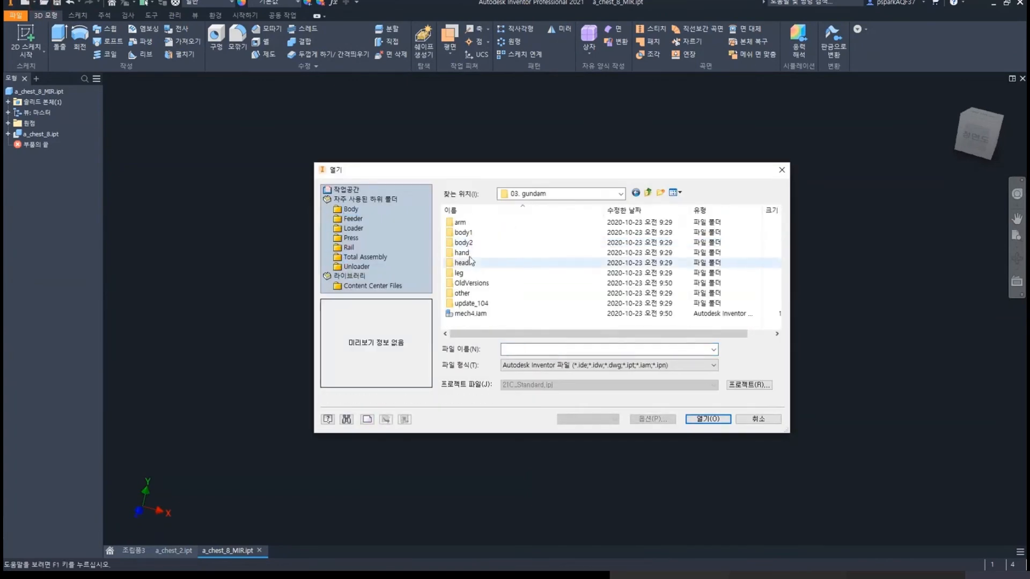
{"action": "left_click", "coordinate": [472, 313]}
{"action": "left_click", "coordinate": [712, 419]}
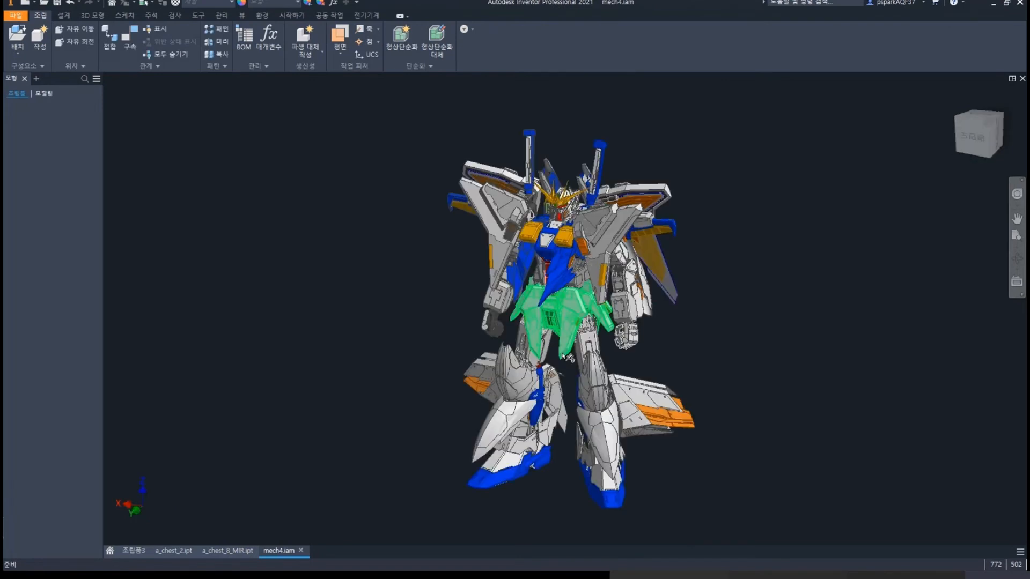
{"action": "scroll", "coordinate": [613, 227], "scroll_direction": "down", "scroll_amount": 5}
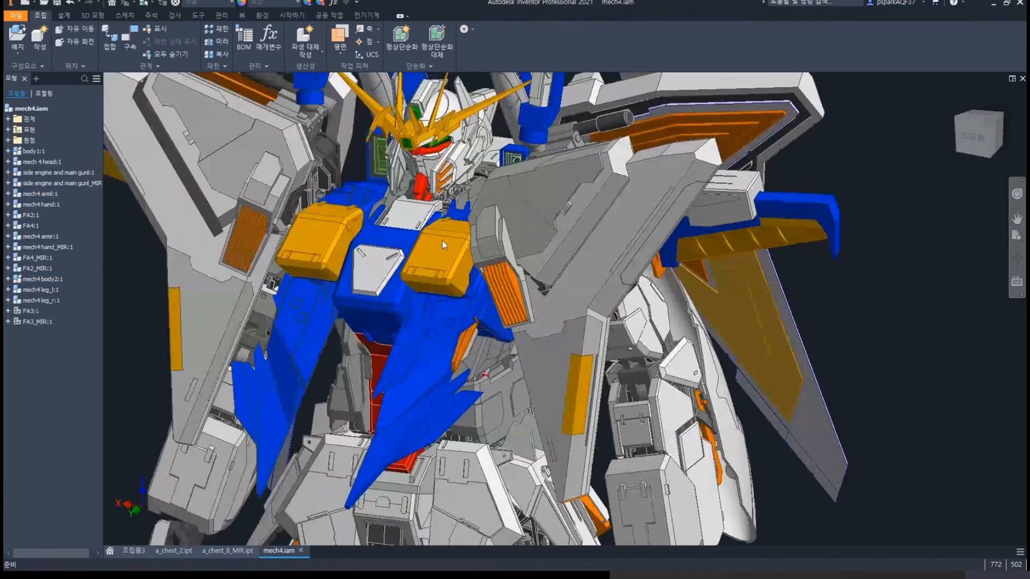
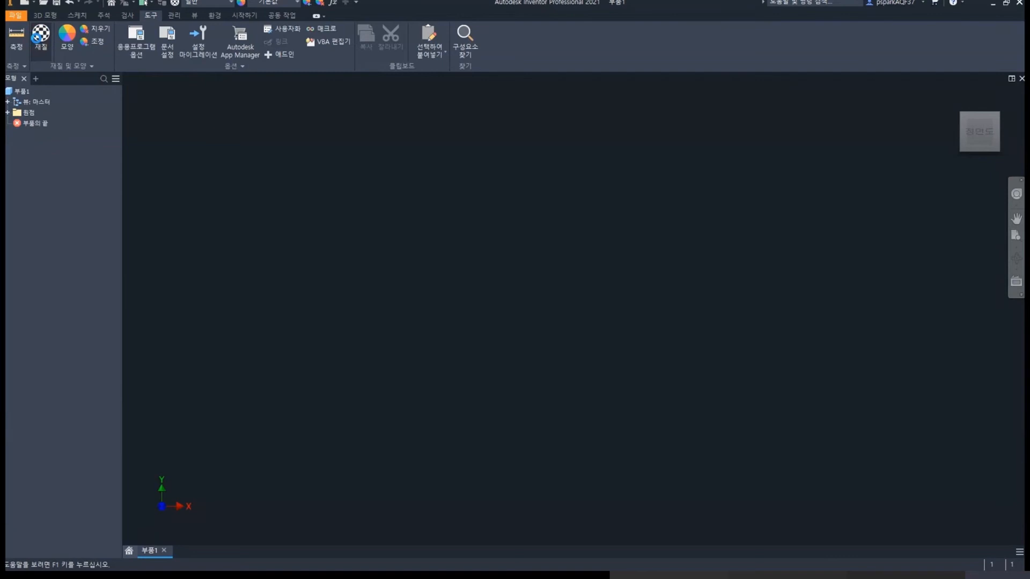
Step: Create a new material library file named 21C 재질 라이브러리 in the C:\21C_Standard\Materials folder
{"action": "left_click", "coordinate": [37, 38]}
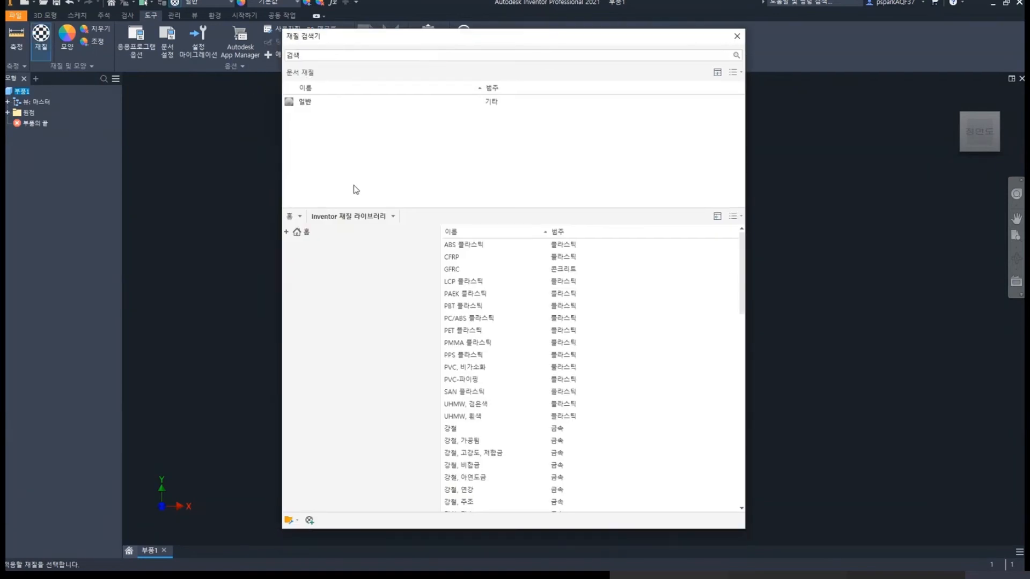
{"action": "left_click", "coordinate": [286, 232]}
{"action": "left_click", "coordinate": [344, 261]}
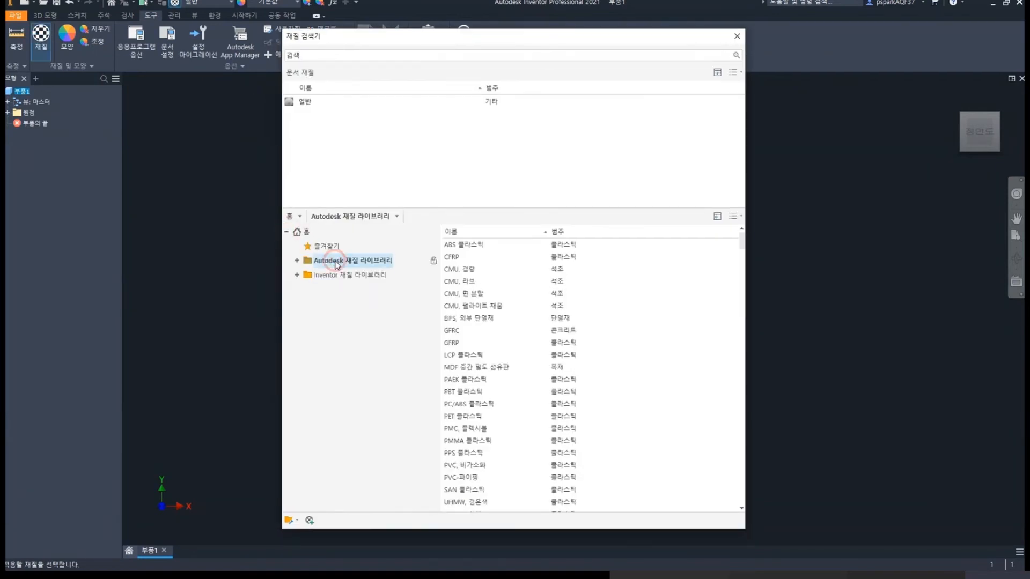
{"action": "left_click", "coordinate": [341, 275]}
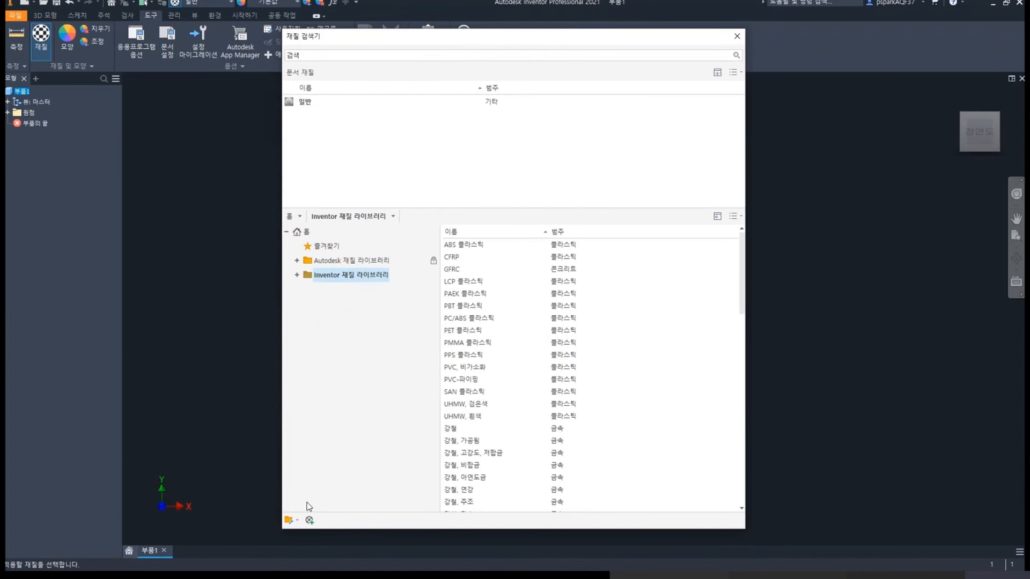
{"action": "left_click", "coordinate": [291, 520]}
{"action": "left_click", "coordinate": [304, 508]}
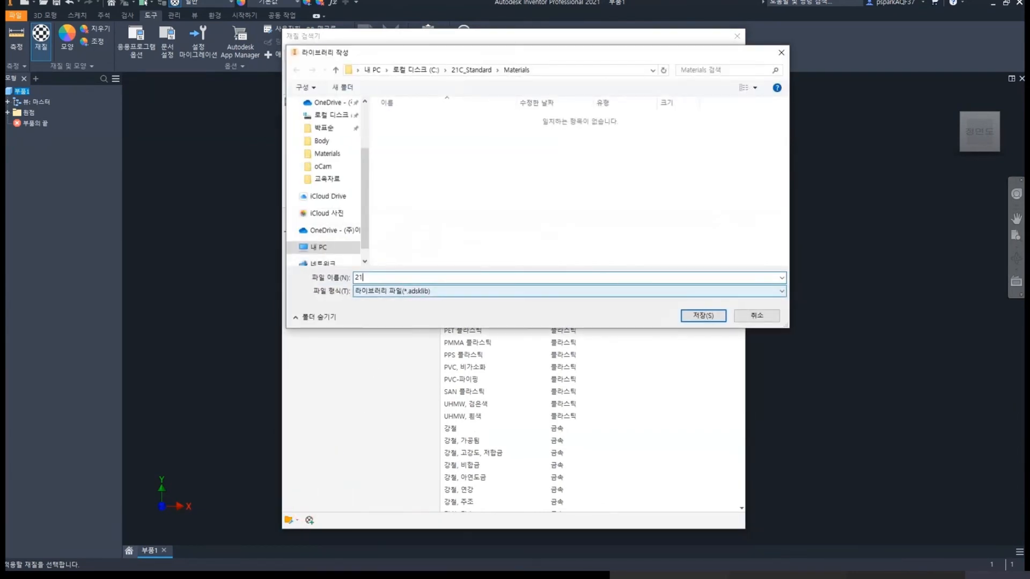
{"action": "type", "text": "21C 재질 자"}
{"action": "type", "text": "이브러리"}
{"action": "left_click", "coordinate": [697, 318]}
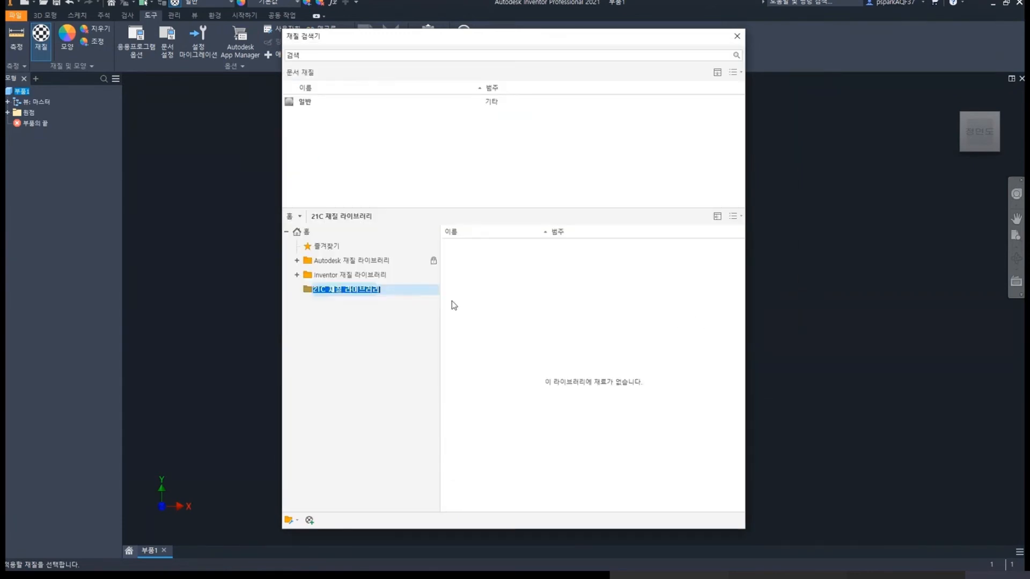
Step: Add a category named 금속 to the 21C 재질 라이브러리 material library
{"action": "left_click", "coordinate": [298, 275]}
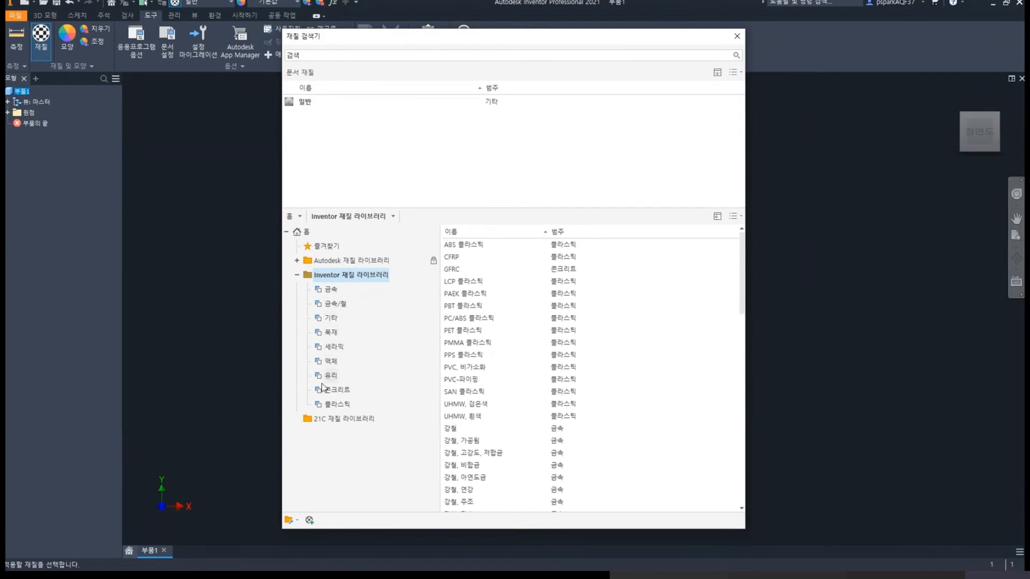
{"action": "right_click", "coordinate": [355, 420]}
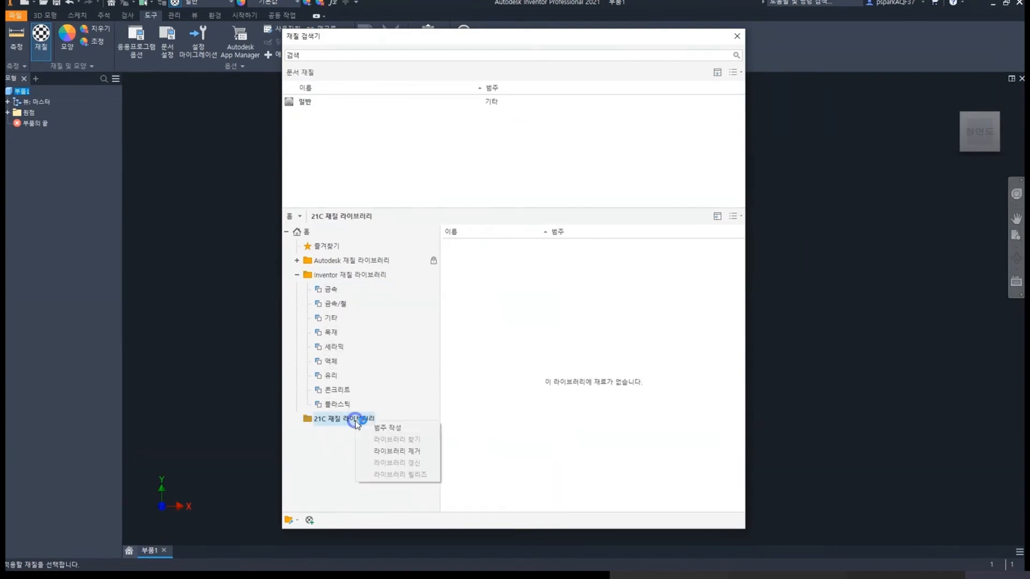
{"action": "left_click", "coordinate": [378, 427]}
{"action": "type", "text": "ㄱ"}
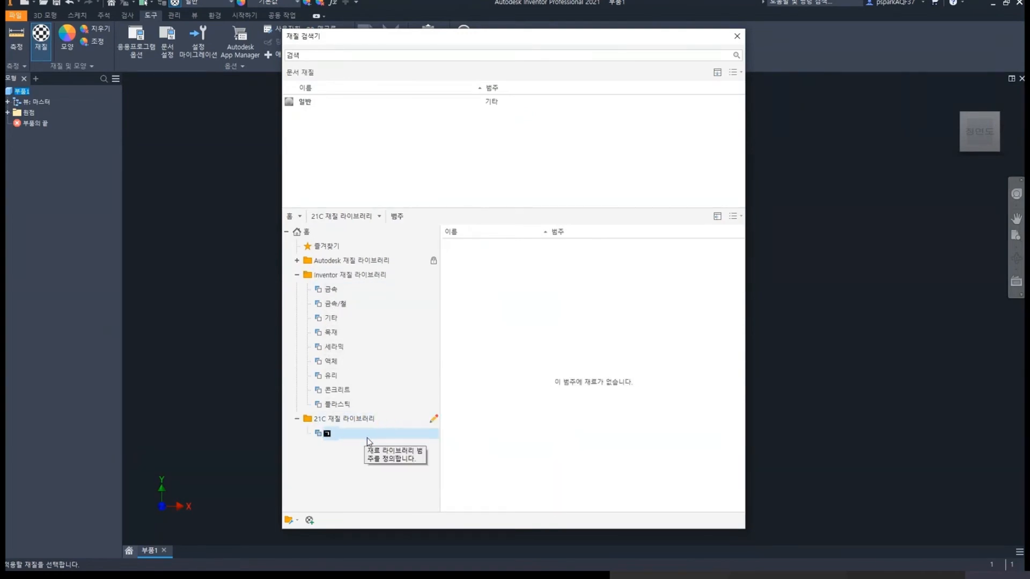
{"action": "type", "text": "속"}
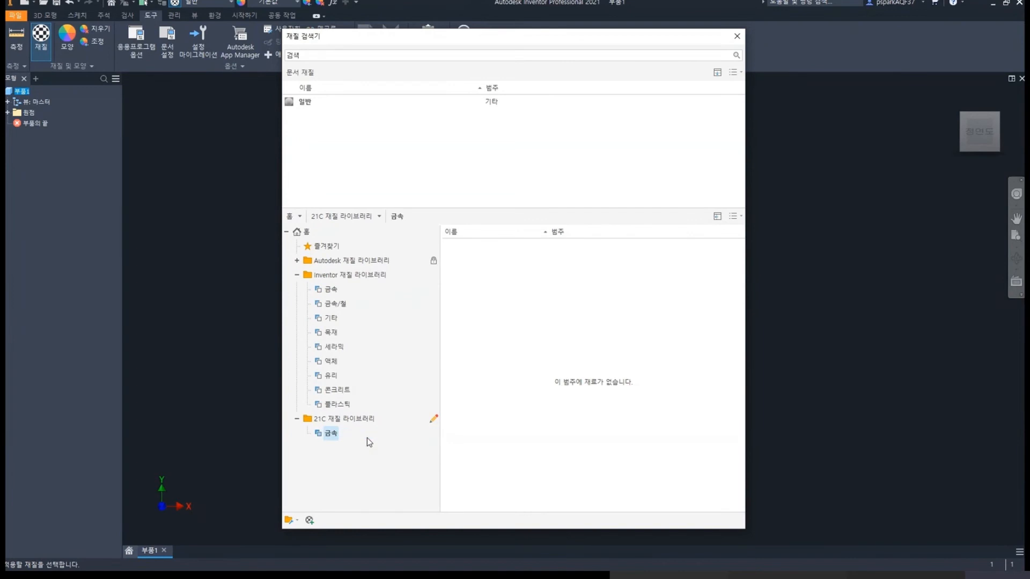
Step: Add a second category named 기타 to the 21C 재질 라이브러리 material library
{"action": "right_click", "coordinate": [357, 420]}
{"action": "left_click", "coordinate": [384, 426]}
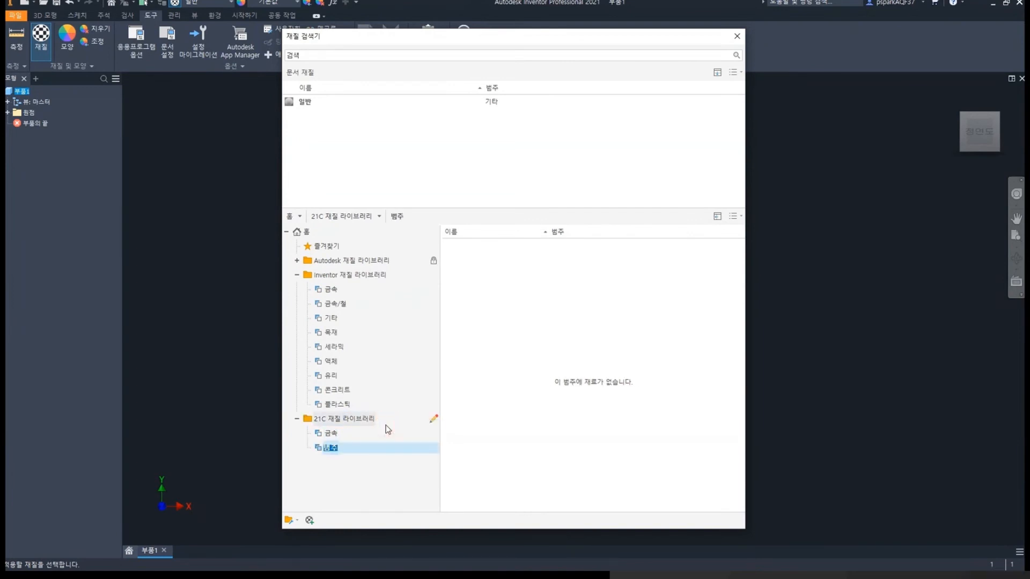
{"action": "type", "text": "ㄱㅣㄹㅏ"}
{"action": "key", "text": "Return"}
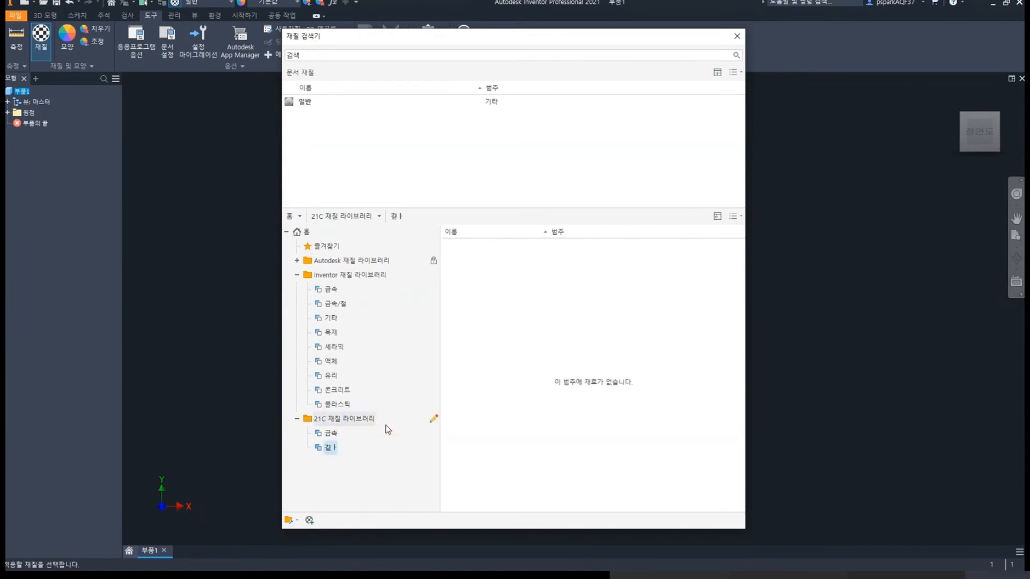
{"action": "right_click", "coordinate": [332, 448]}
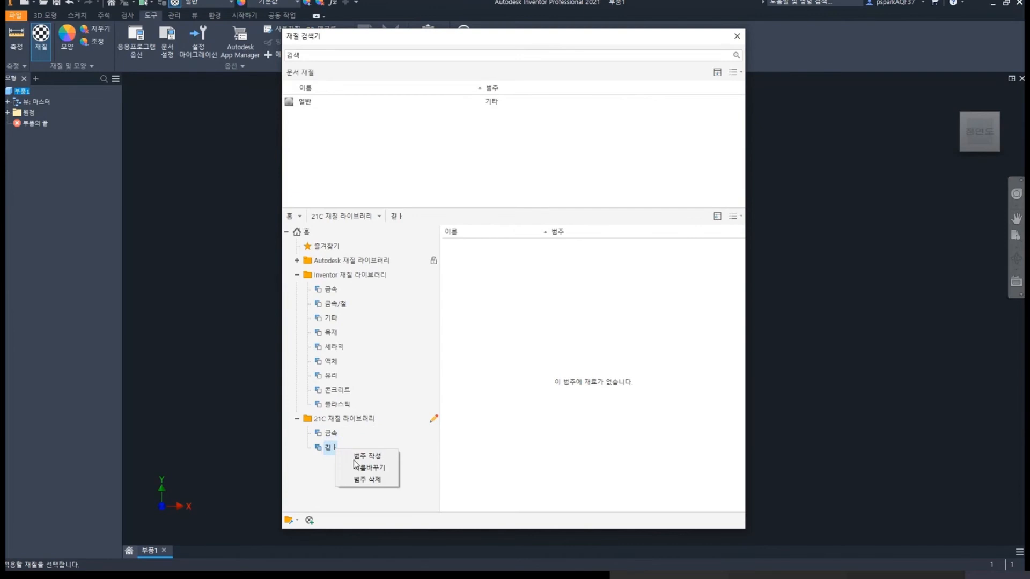
{"action": "left_click", "coordinate": [357, 470]}
{"action": "type", "text": "ㄱㅣㅌㅏ"}
{"action": "key", "text": "Return"}
Step: Copy the 강철, 탄소 material from the Inventor library's 금속 category into the 금속 category of 21C 재질 라이브러리
{"action": "left_click", "coordinate": [331, 289]}
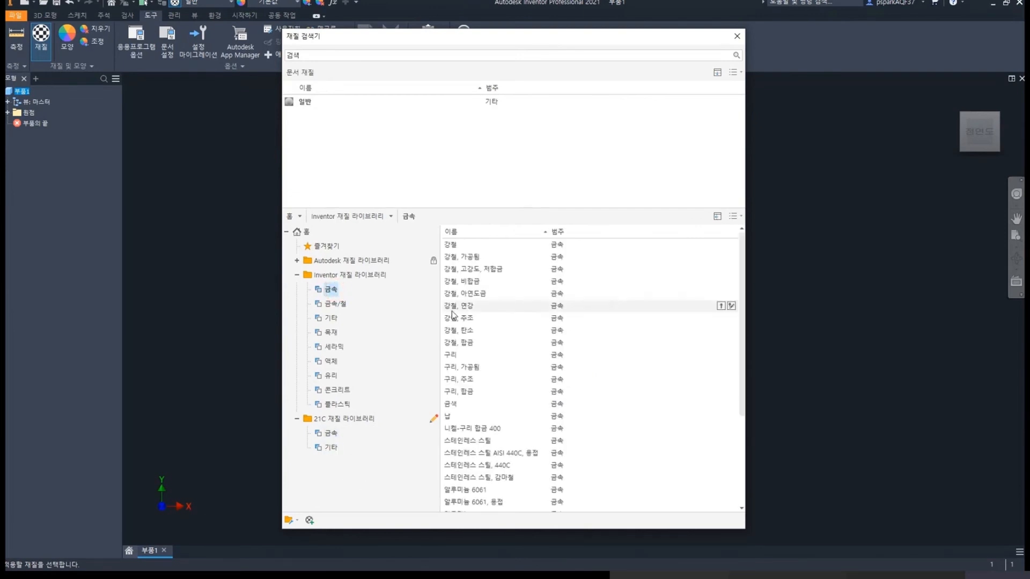
{"action": "left_click_drag", "start_coordinate": [501, 334], "coordinate": [332, 437]}
{"action": "left_click", "coordinate": [330, 435]}
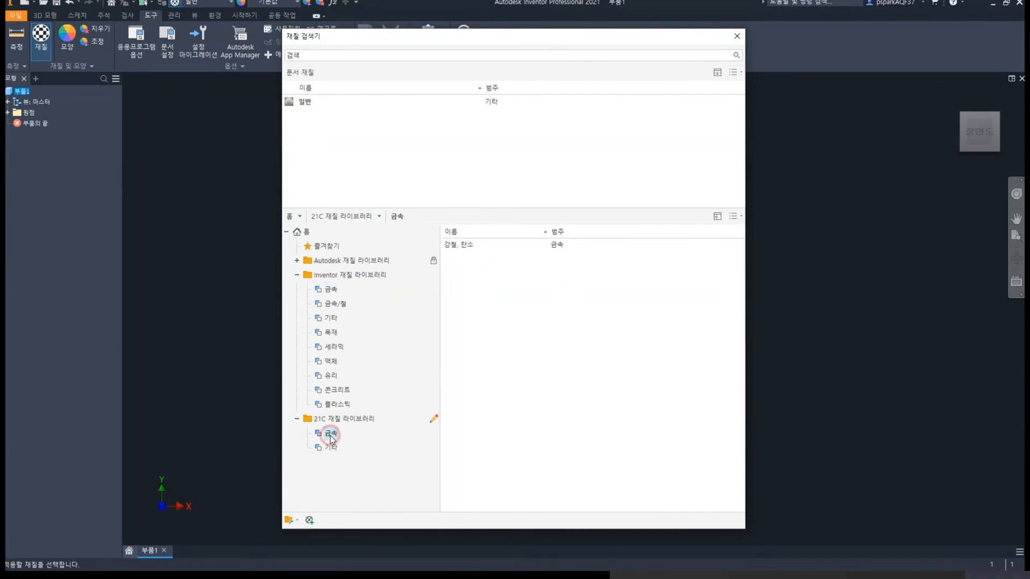
Step: Rename the copied 강철, 탄소 material in the 21C library's 금속 category as 21C_1
{"action": "left_click", "coordinate": [464, 245]}
{"action": "right_click", "coordinate": [465, 247]}
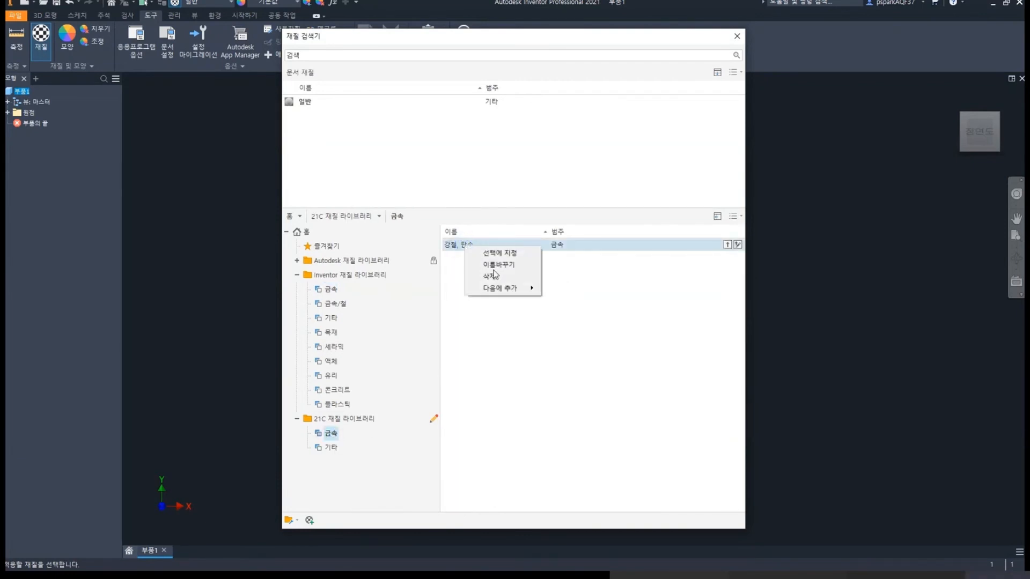
{"action": "left_click", "coordinate": [508, 266]}
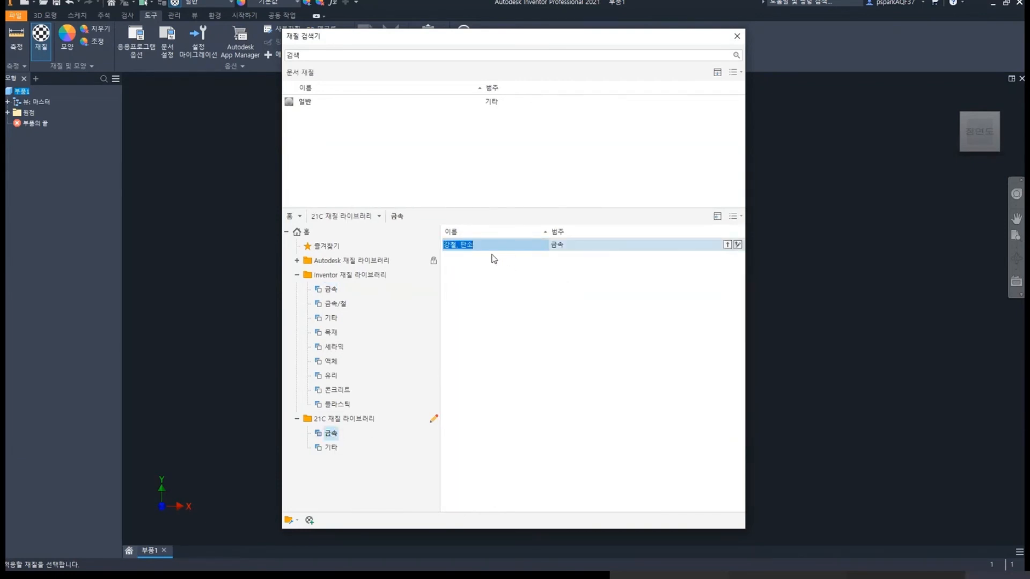
{"action": "type", "text": "21ㅊ"}
{"action": "key", "text": "Return"}
{"action": "left_click", "coordinate": [519, 313]}
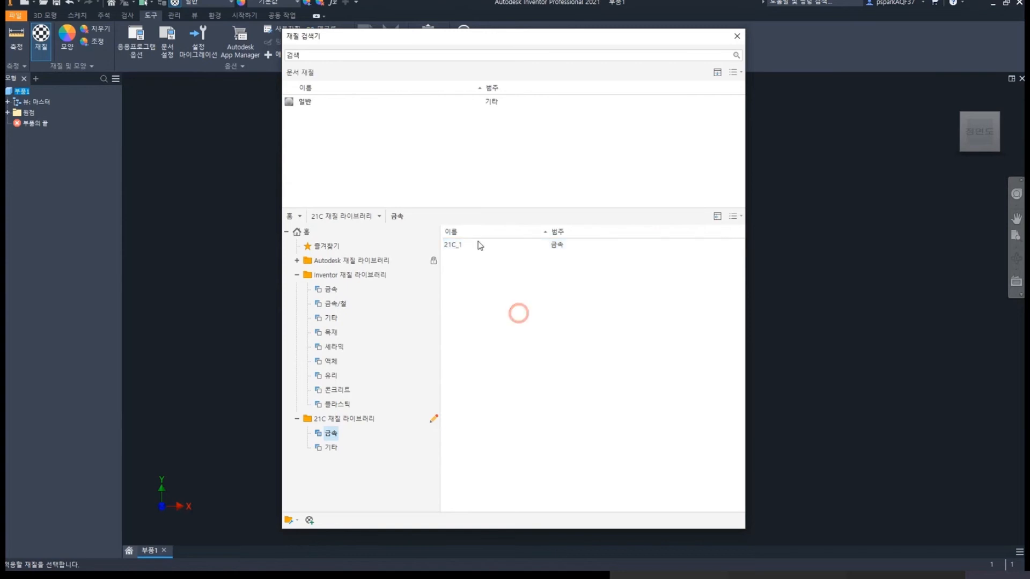
Step: Add 21C_1 to the document materials and review its description and material type options in the material editor
{"action": "left_click_drag", "start_coordinate": [474, 247], "coordinate": [346, 118]}
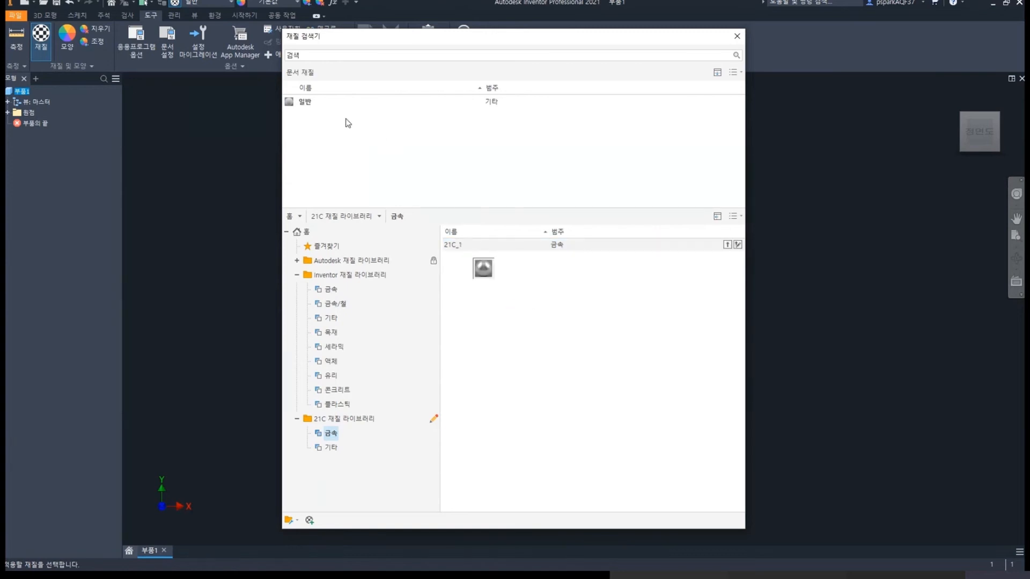
{"action": "double_click", "coordinate": [460, 245]}
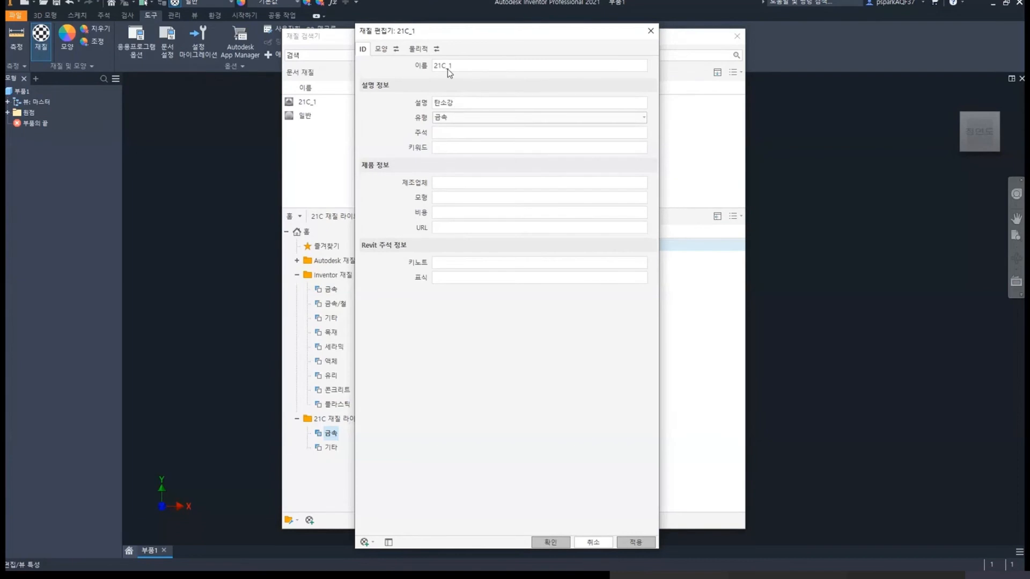
{"action": "left_click", "coordinate": [476, 109]}
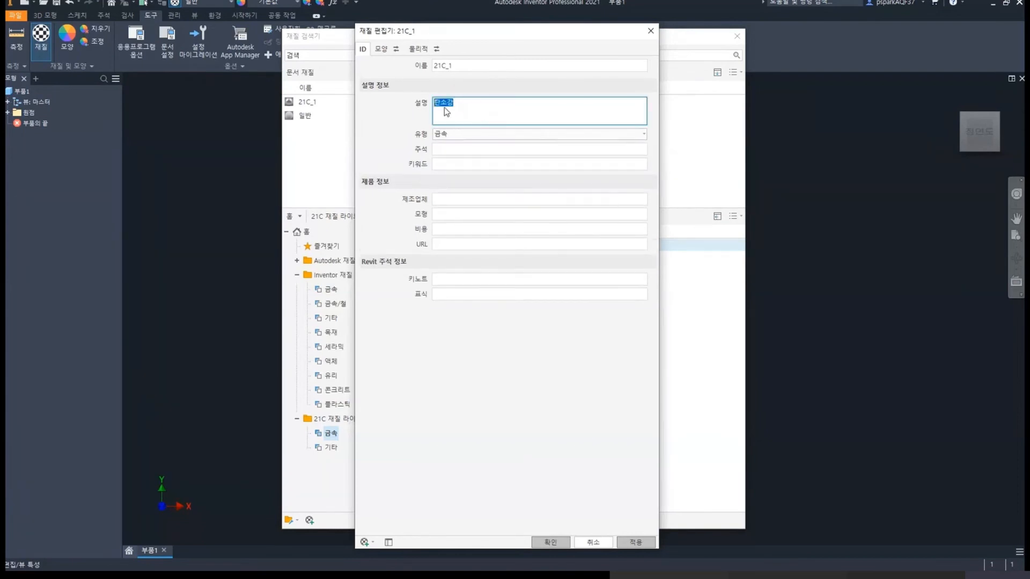
{"action": "left_click", "coordinate": [458, 133]}
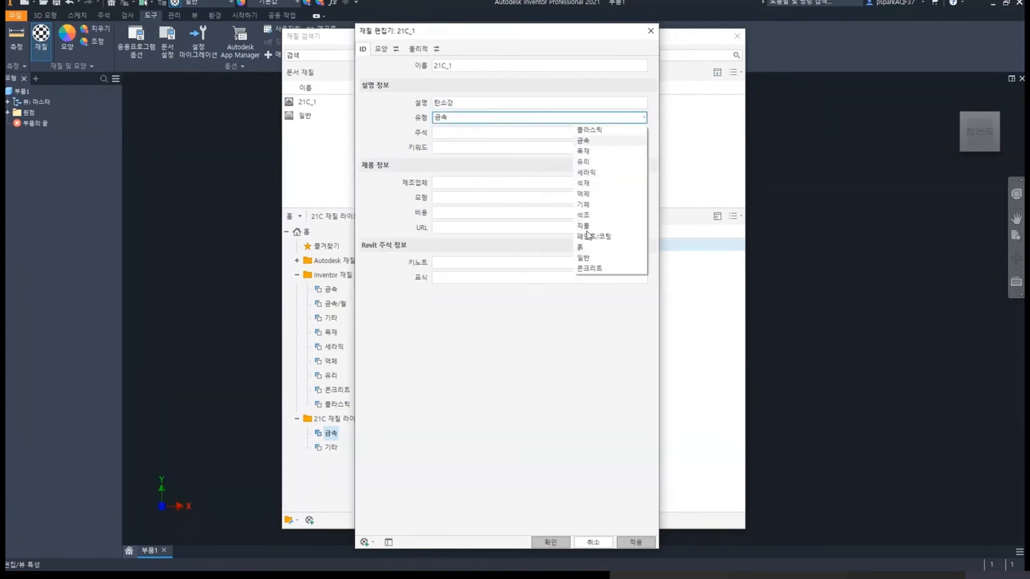
{"action": "left_click", "coordinate": [497, 120]}
Step: Examine the appearance settings of 21C_1, including its information, relief pattern, cutout and tint sections
{"action": "left_click", "coordinate": [381, 49]}
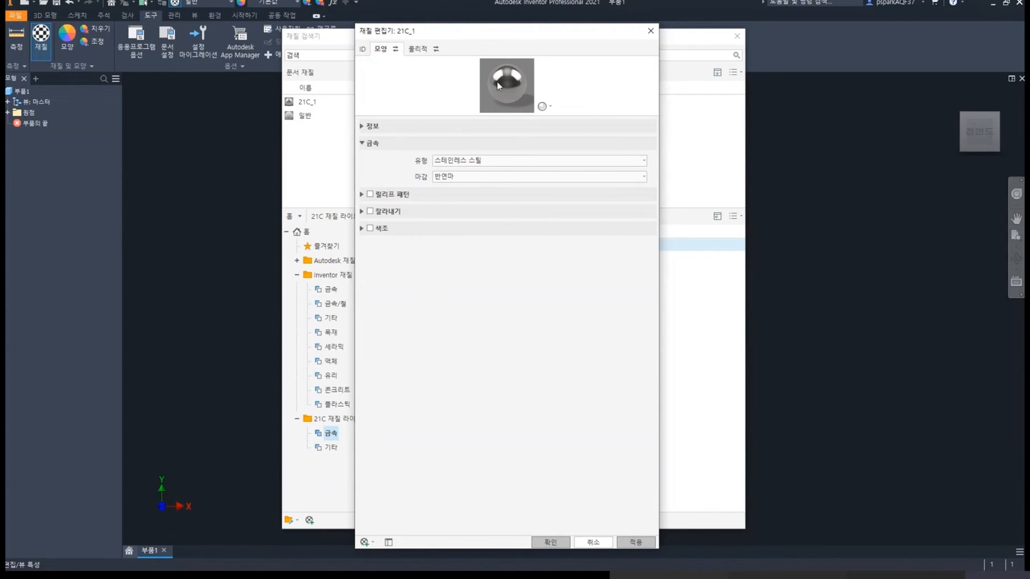
{"action": "left_click", "coordinate": [544, 107]}
{"action": "left_click", "coordinate": [405, 108]}
{"action": "left_click", "coordinate": [370, 128]}
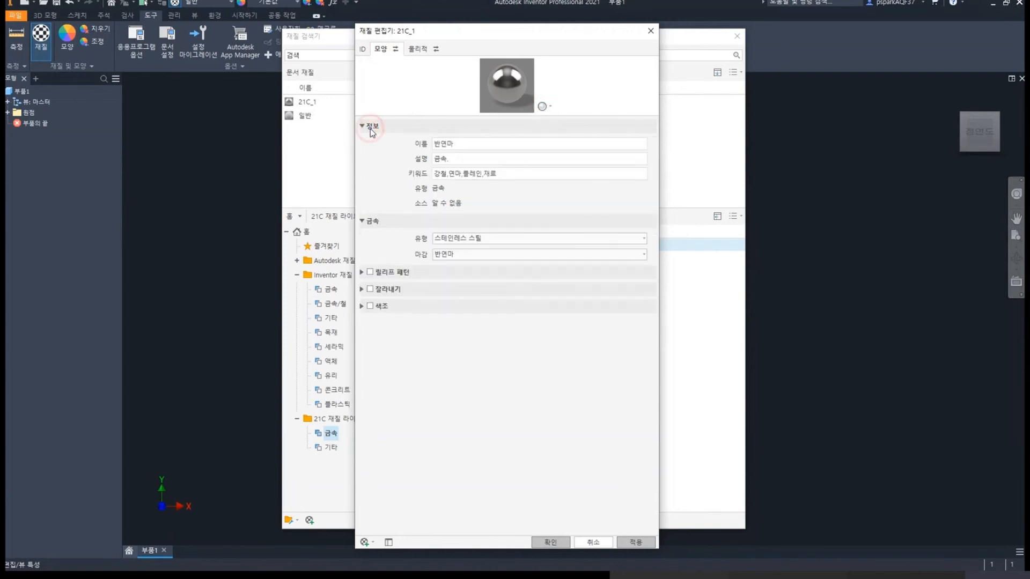
{"action": "left_click", "coordinate": [361, 272]}
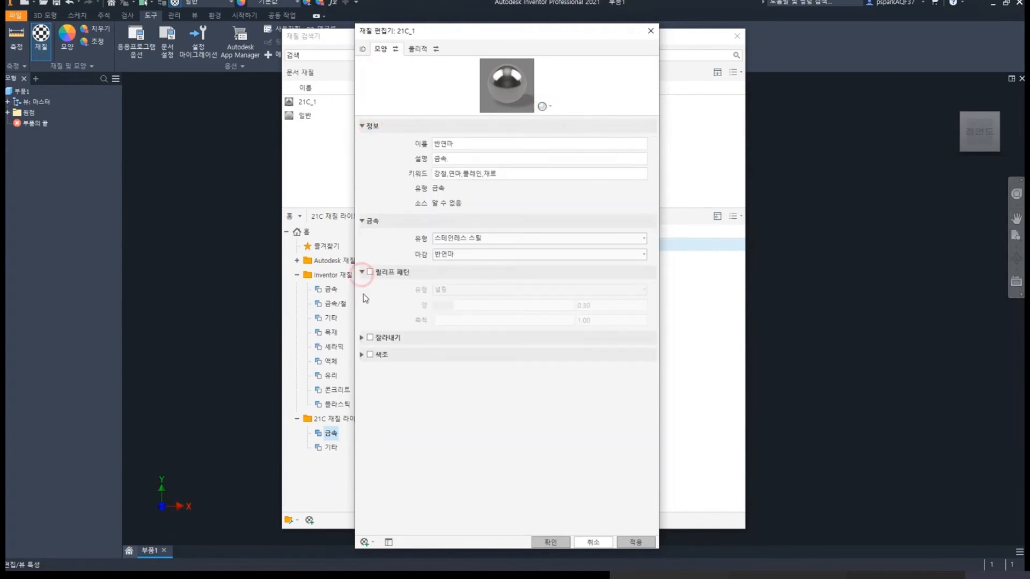
{"action": "left_click", "coordinate": [361, 338]}
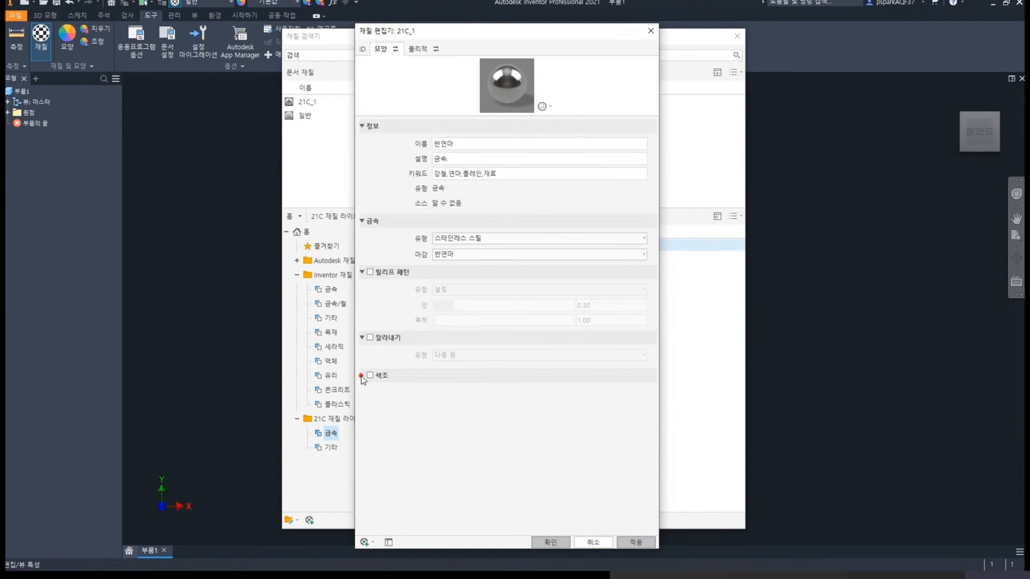
{"action": "left_click", "coordinate": [361, 376]}
Step: Examine the physical properties of 21C_1, including its information, basic thermal, mechanical and strength sections
{"action": "left_click", "coordinate": [430, 51]}
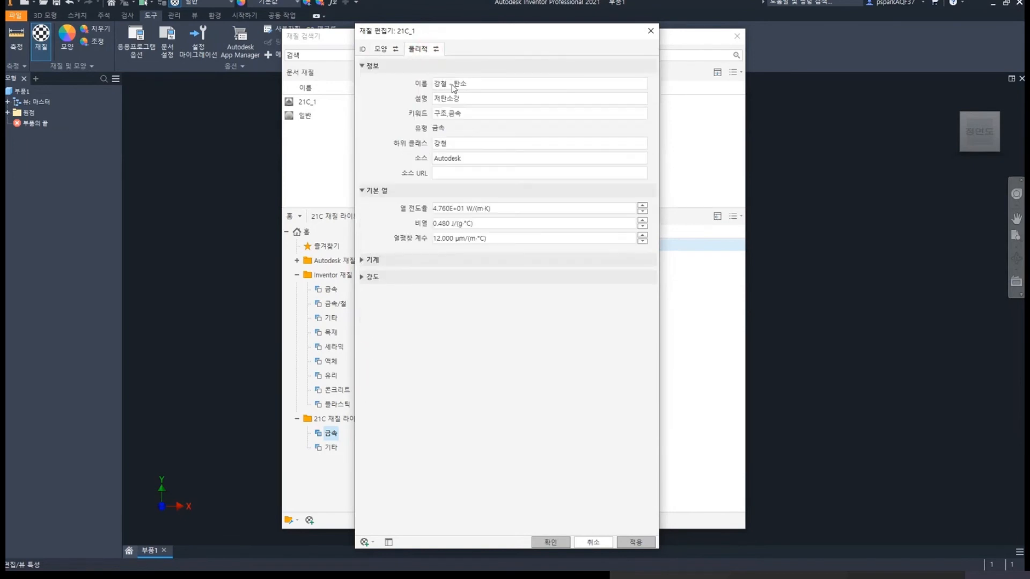
{"action": "left_click", "coordinate": [460, 85]}
{"action": "left_click", "coordinate": [468, 118]}
{"action": "left_click", "coordinate": [468, 128]}
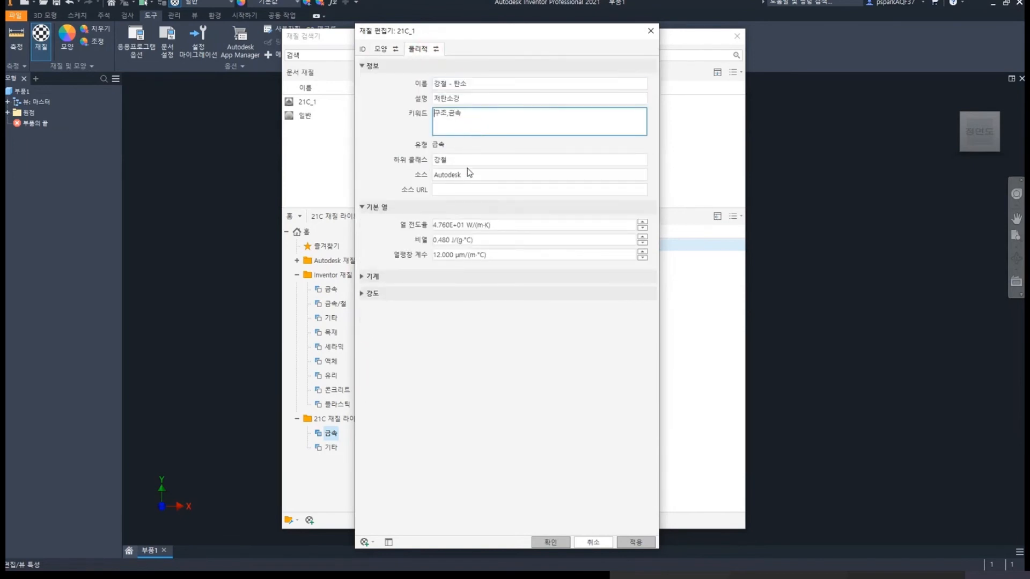
{"action": "left_click", "coordinate": [368, 278]}
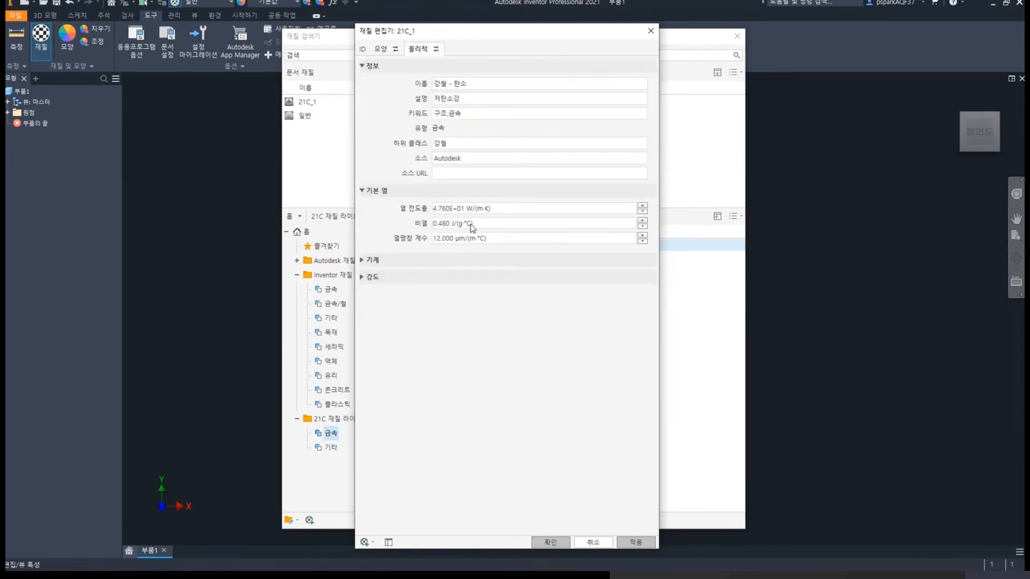
{"action": "left_click", "coordinate": [372, 262]}
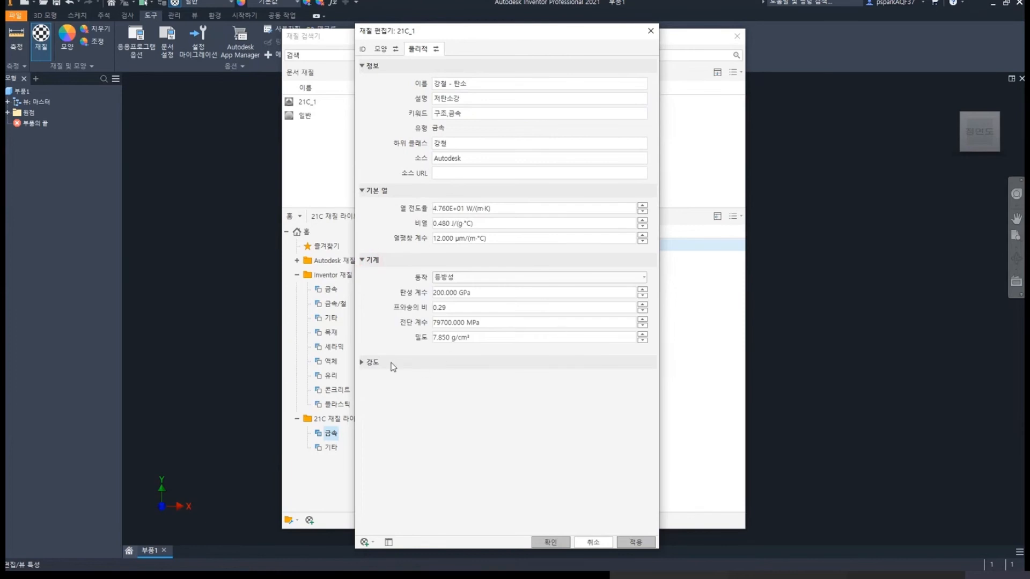
{"action": "left_click", "coordinate": [362, 362]}
Step: Set the yield strength of 21C_1 to 350 MPa, apply it and close the material editor
{"action": "left_click", "coordinate": [643, 382]}
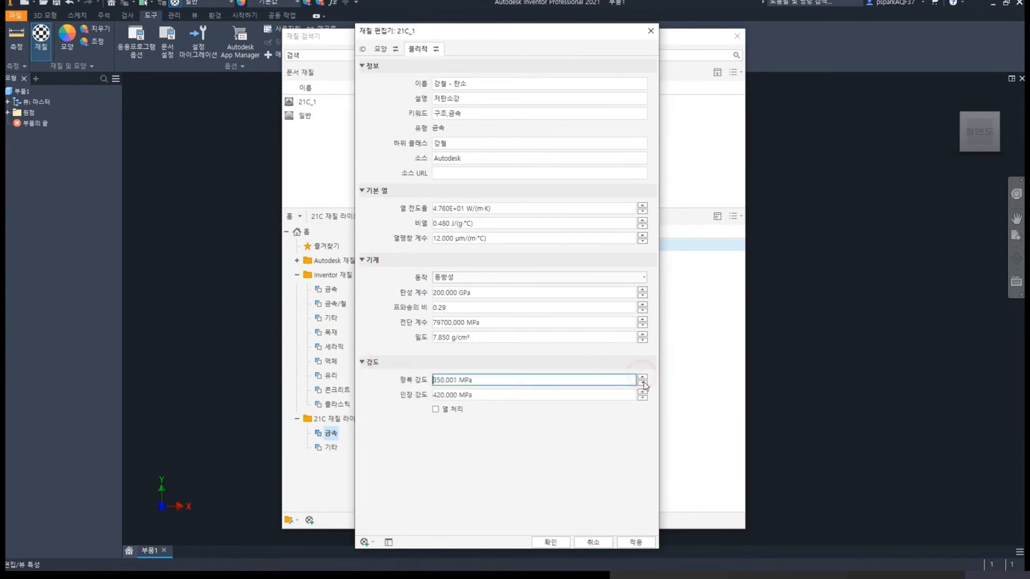
{"action": "left_click", "coordinate": [643, 383]}
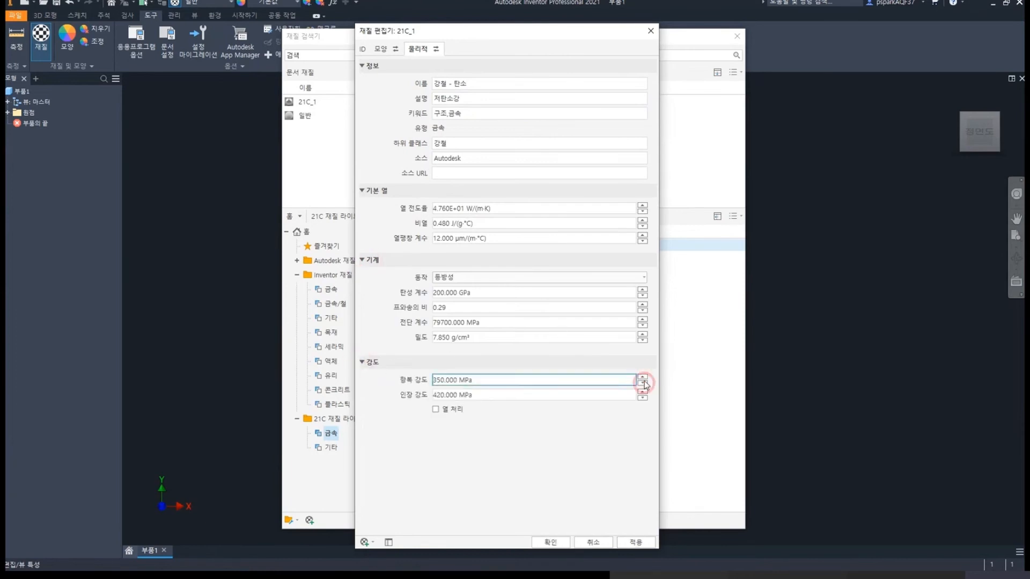
{"action": "left_click", "coordinate": [636, 545]}
{"action": "left_click", "coordinate": [593, 534]}
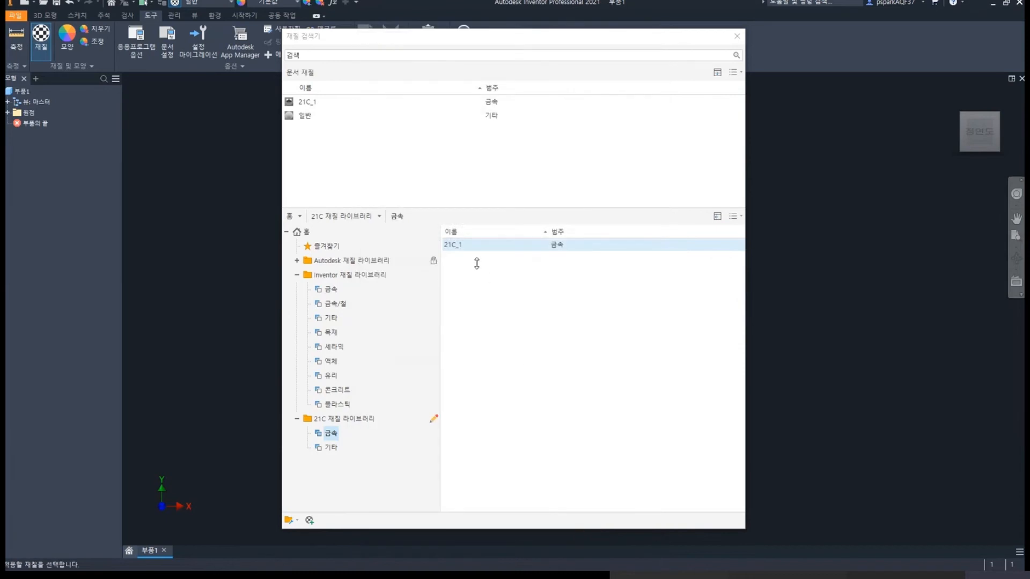
Step: Close the material browser and assign the 21C_1 material to the part
{"action": "double_click", "coordinate": [322, 102]}
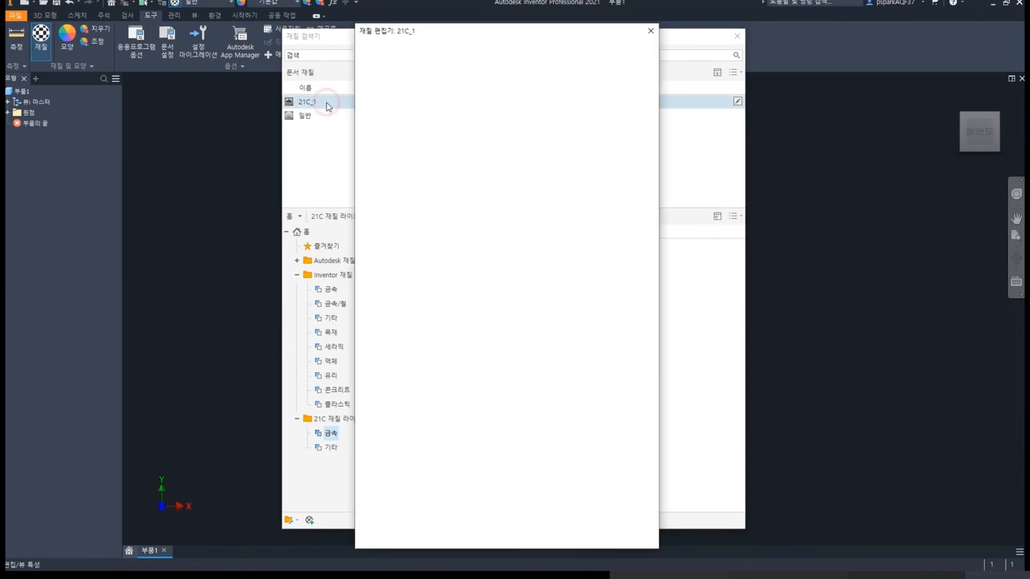
{"action": "left_click", "coordinate": [651, 30]}
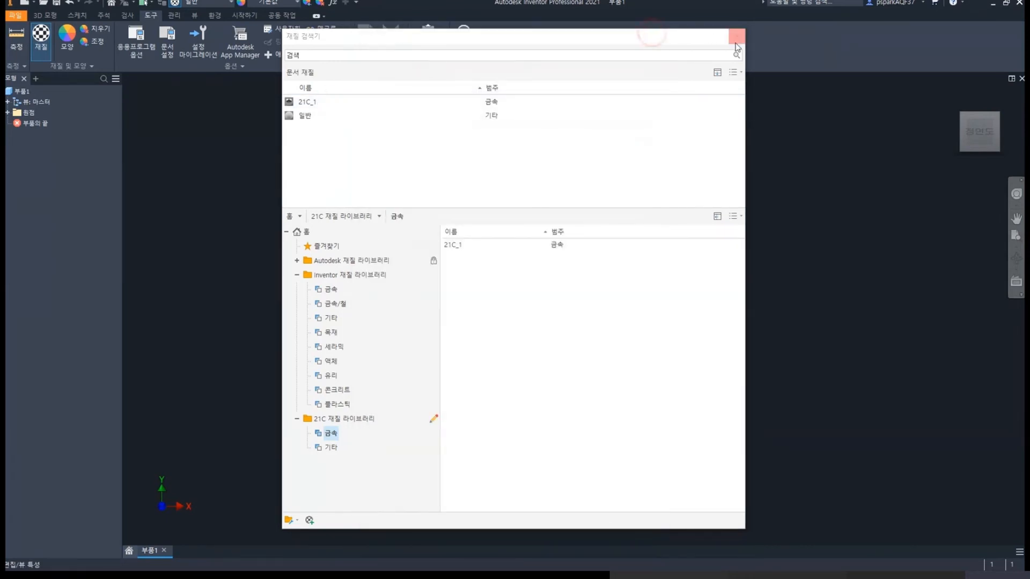
{"action": "left_click", "coordinate": [737, 38]}
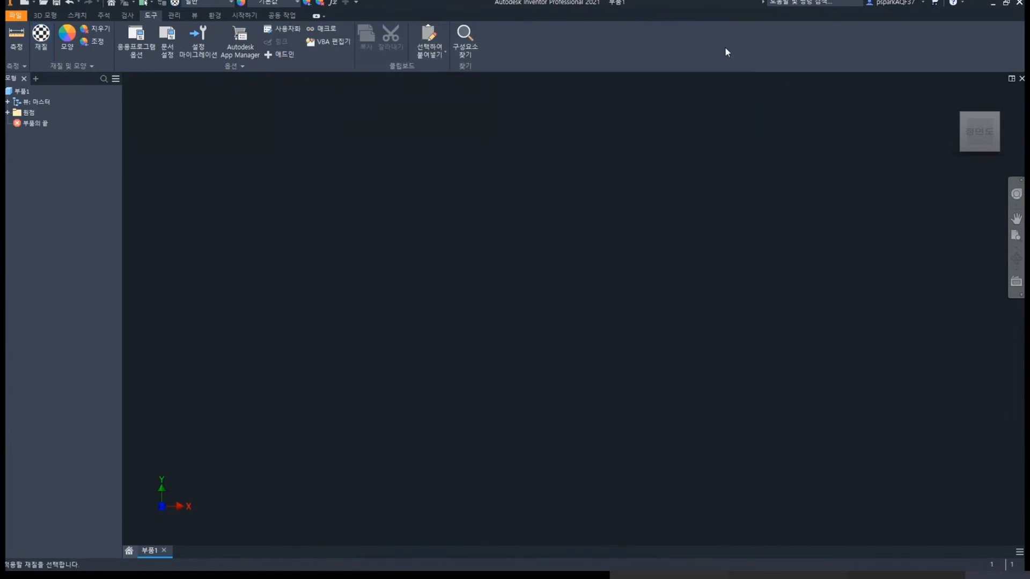
{"action": "left_click", "coordinate": [205, 4]}
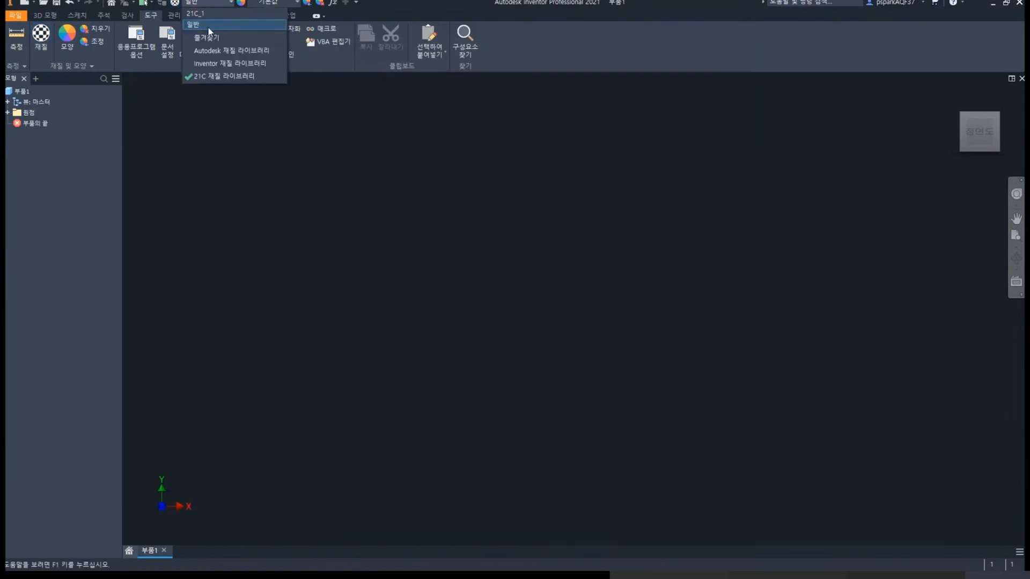
{"action": "left_click", "coordinate": [204, 12]}
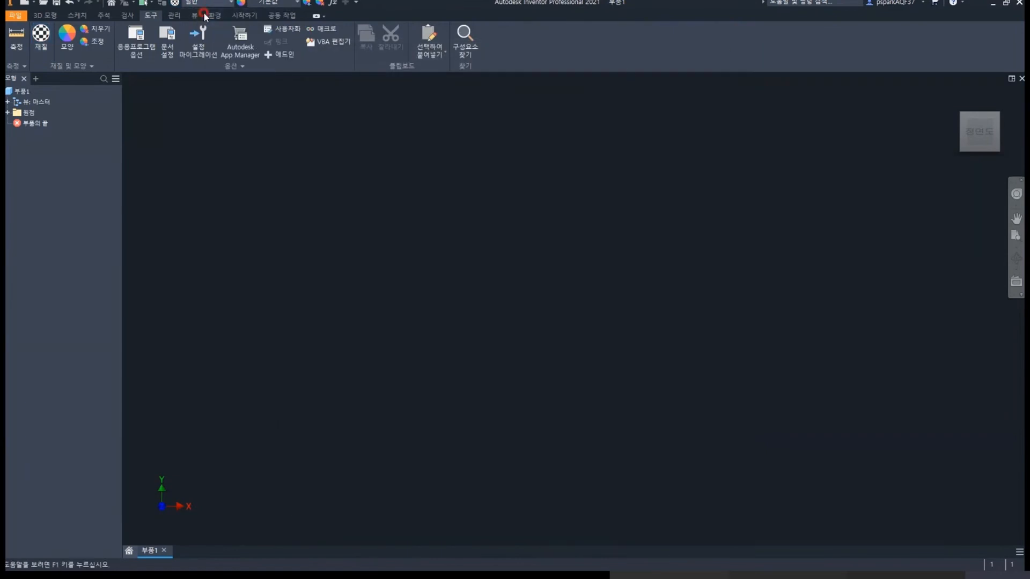
Step: Add custom text iProperties named 고객명 and 열처리 to the part, leaving their values empty, and apply them
{"action": "right_click", "coordinate": [20, 92]}
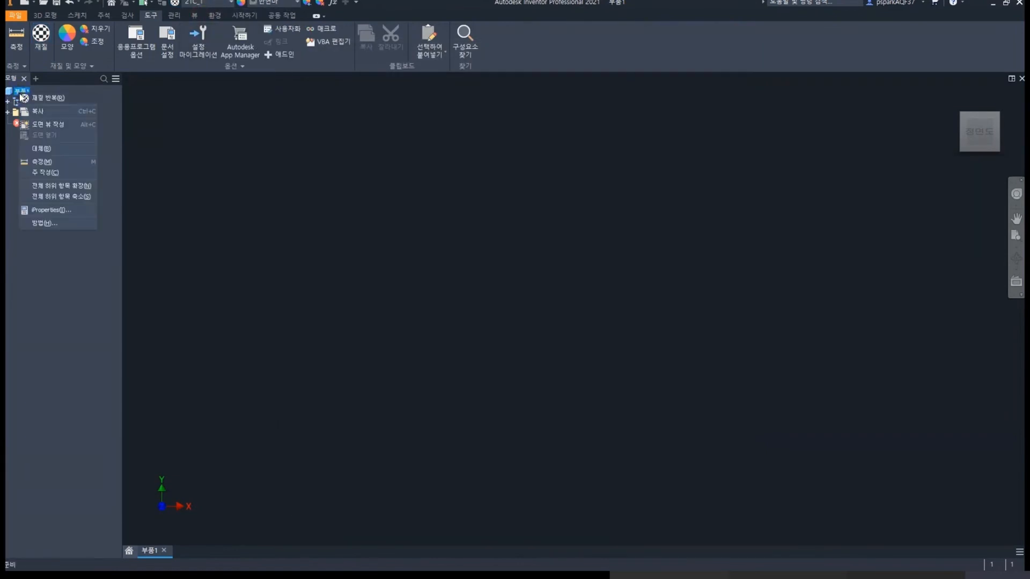
{"action": "left_click", "coordinate": [59, 210]}
{"action": "left_click", "coordinate": [406, 84]}
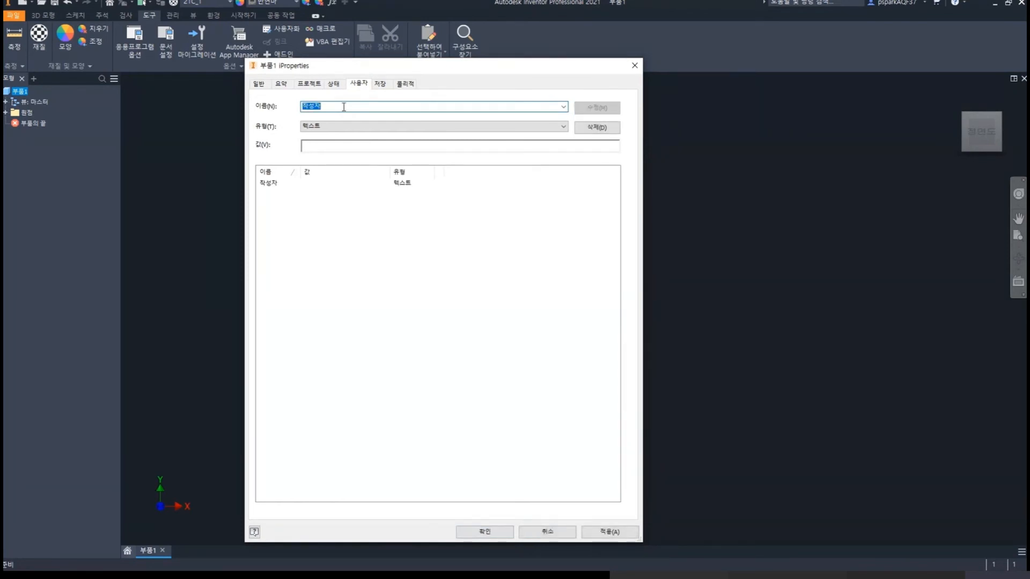
{"action": "type", "text": "고객명"}
{"action": "key", "text": "Return"}
{"action": "type", "text": "열처리"}
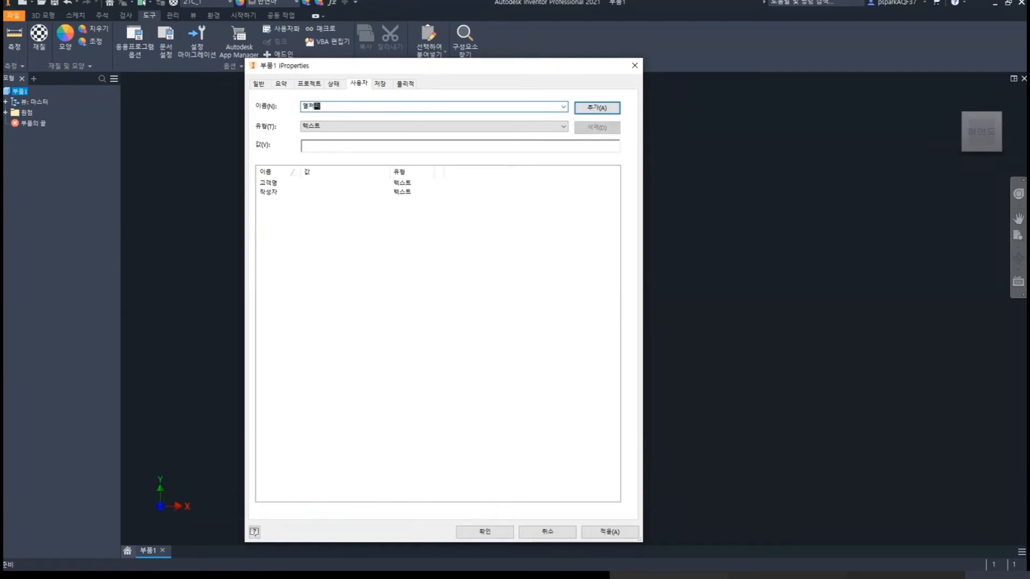
{"action": "key", "text": "Return"}
{"action": "left_click", "coordinate": [281, 184]}
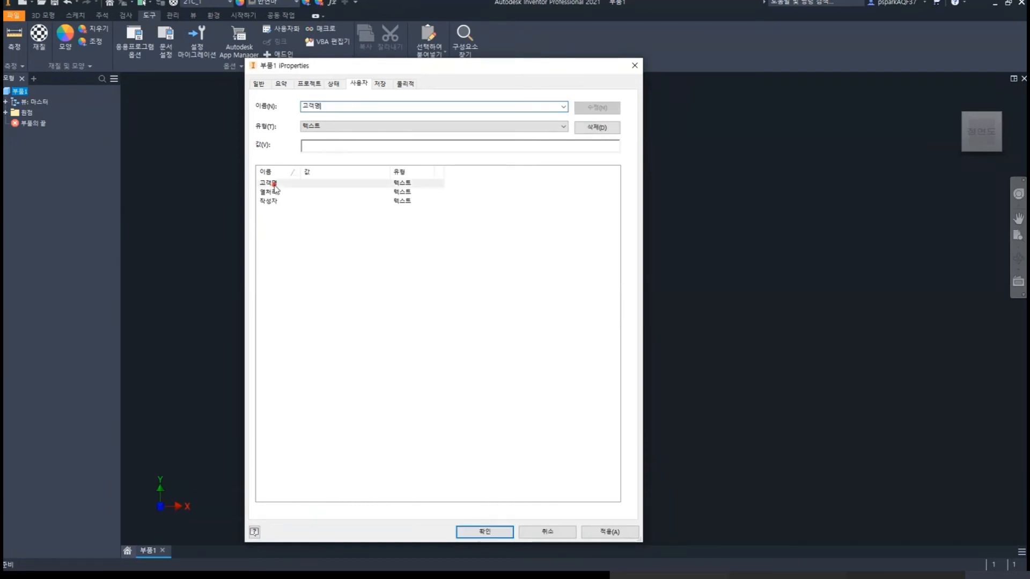
{"action": "left_click", "coordinate": [610, 531]}
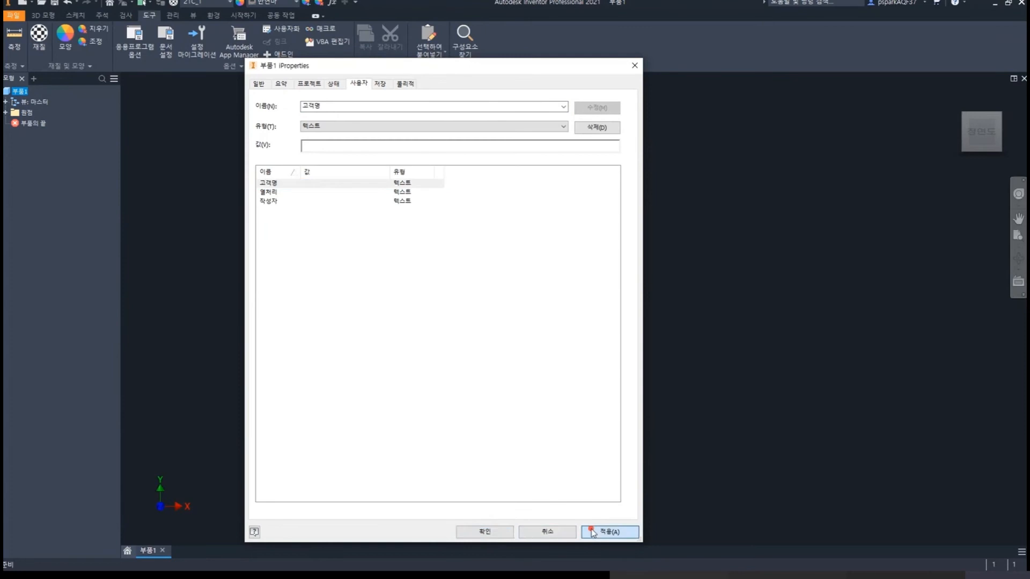
{"action": "left_click", "coordinate": [488, 532]}
{"action": "left_click", "coordinate": [283, 288]}
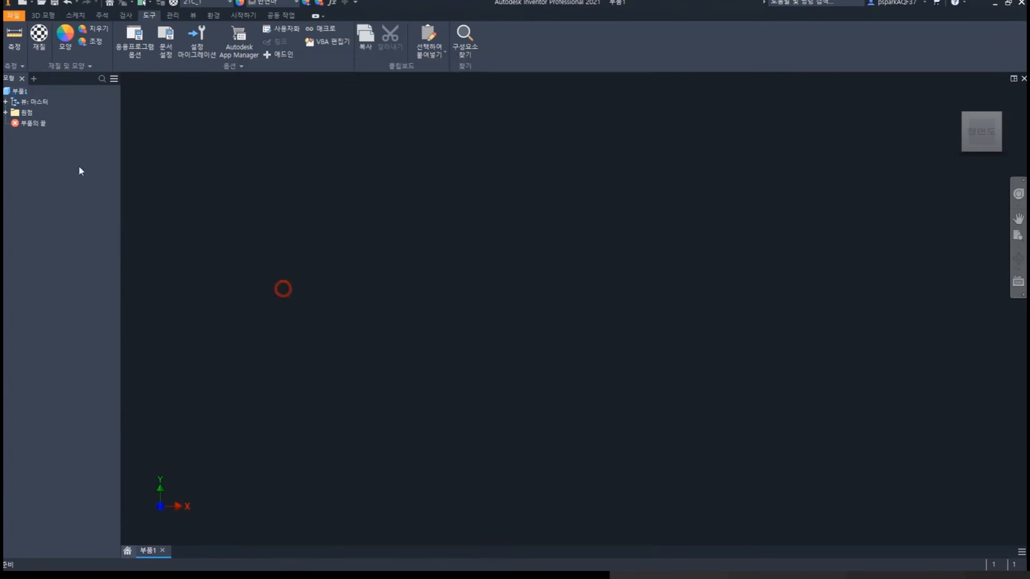
Step: Set the value of the part's custom iProperty 고객명 to 21C SOFT
{"action": "right_click", "coordinate": [19, 91]}
{"action": "left_click", "coordinate": [63, 209]}
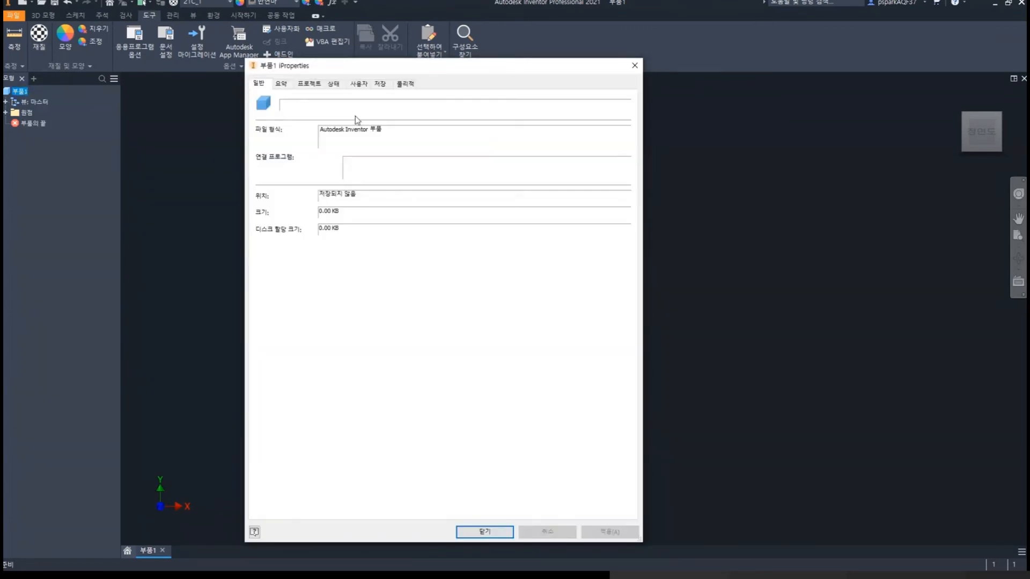
{"action": "left_click", "coordinate": [359, 83]}
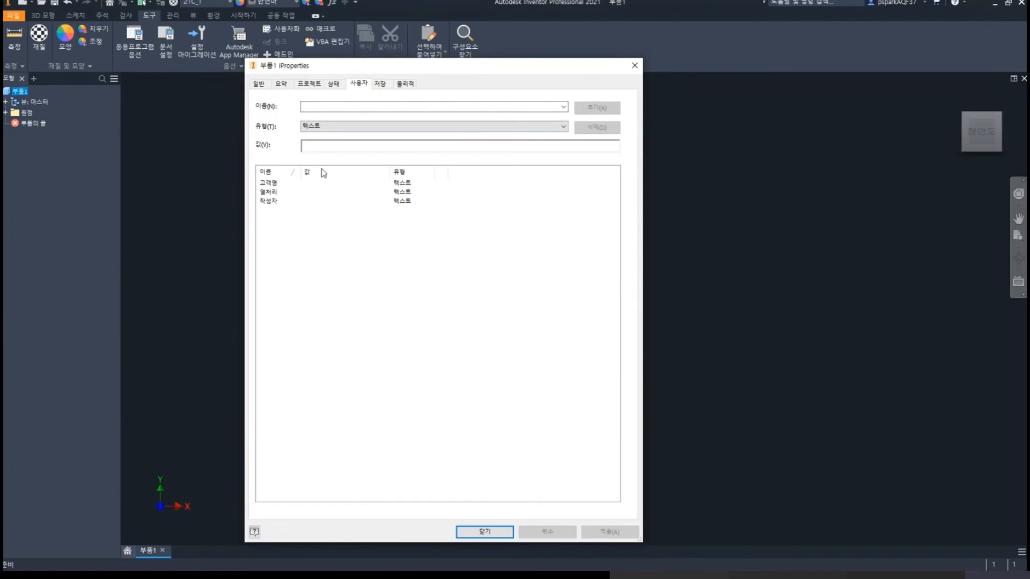
{"action": "left_click", "coordinate": [323, 183]}
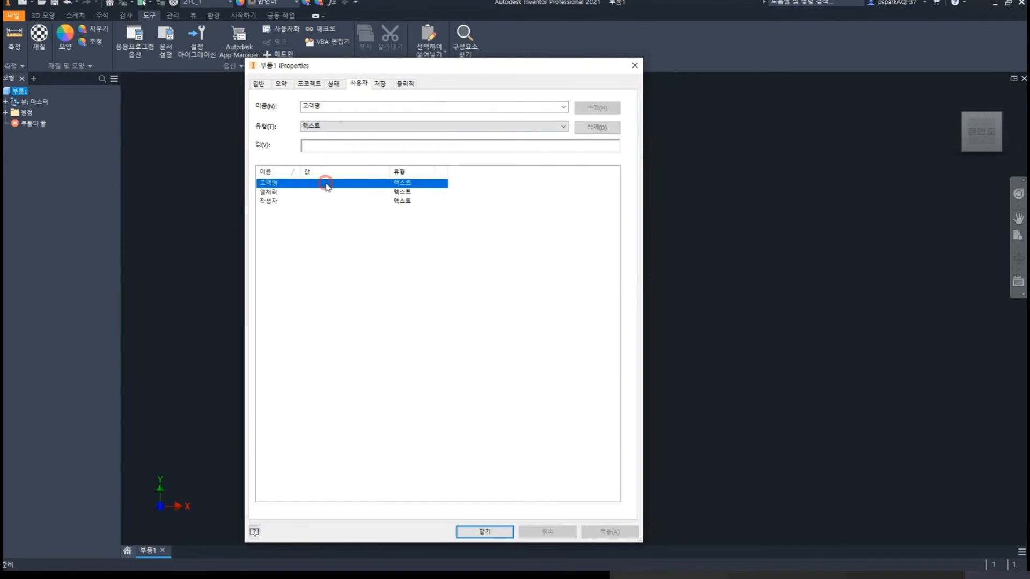
{"action": "left_click", "coordinate": [357, 144]}
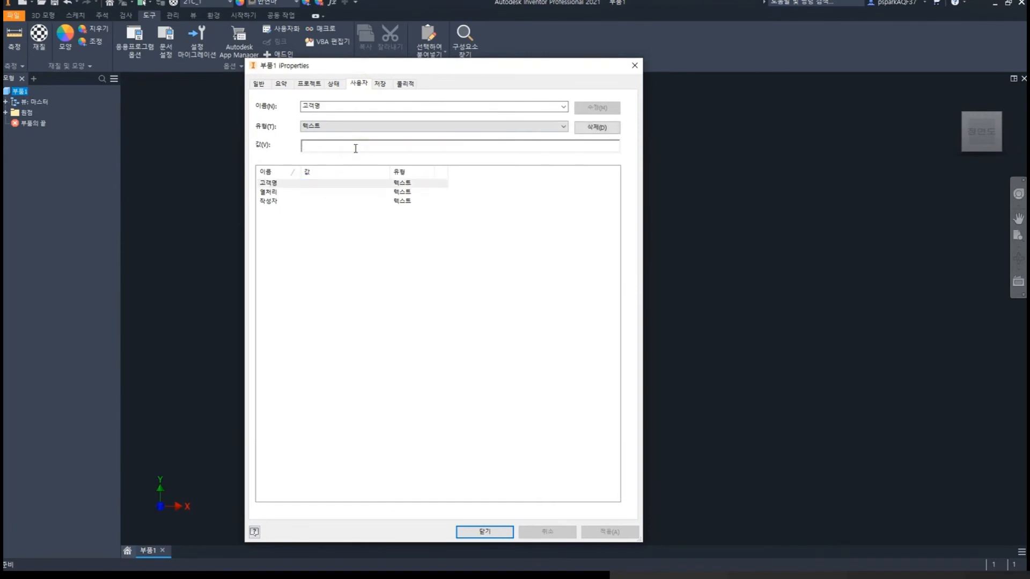
{"action": "type", "text": "21조"}
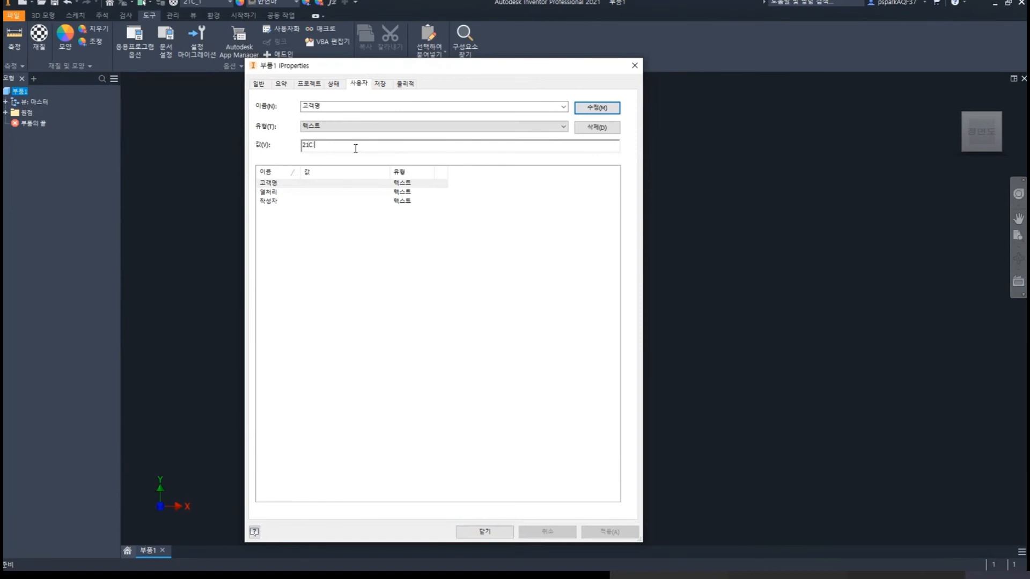
{"action": "type", "text": " SOF"}
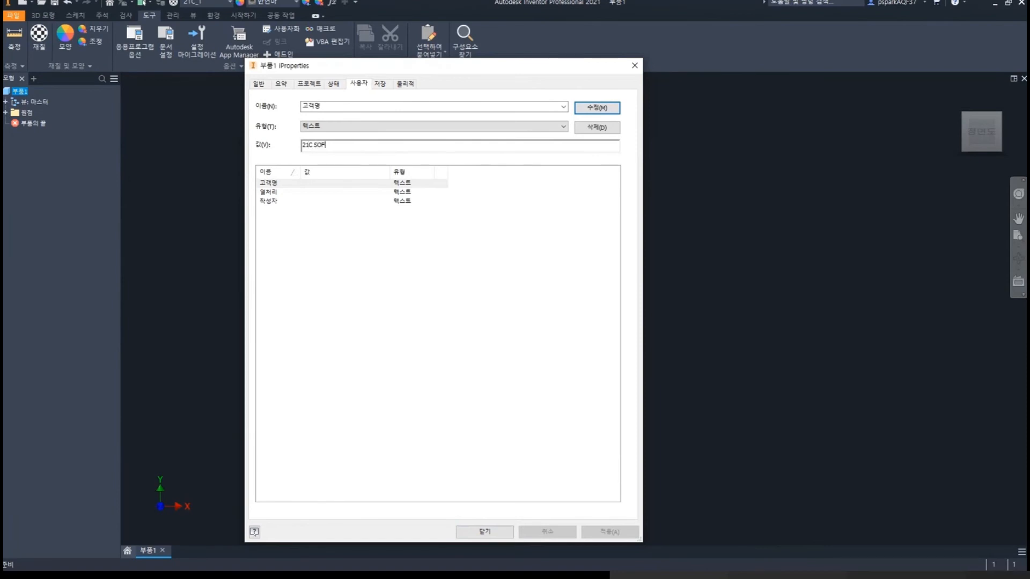
{"action": "type", "text": "T"}
{"action": "left_click", "coordinate": [592, 108]}
Step: Set the value of the custom iProperty 열처리 to 뜨겁게
{"action": "left_click", "coordinate": [343, 192]}
{"action": "left_click", "coordinate": [342, 146]}
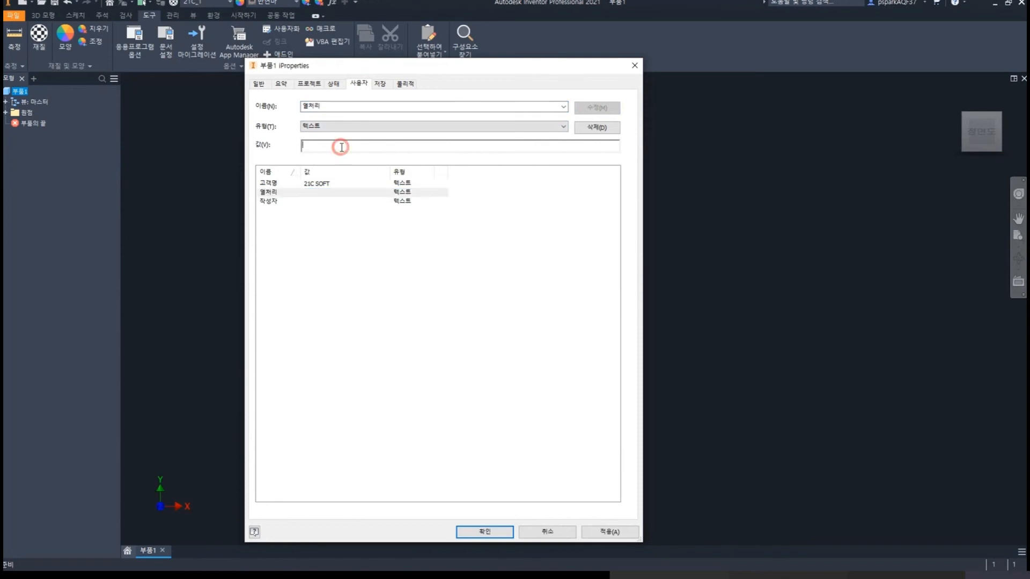
{"action": "type", "text": "뜨임"}
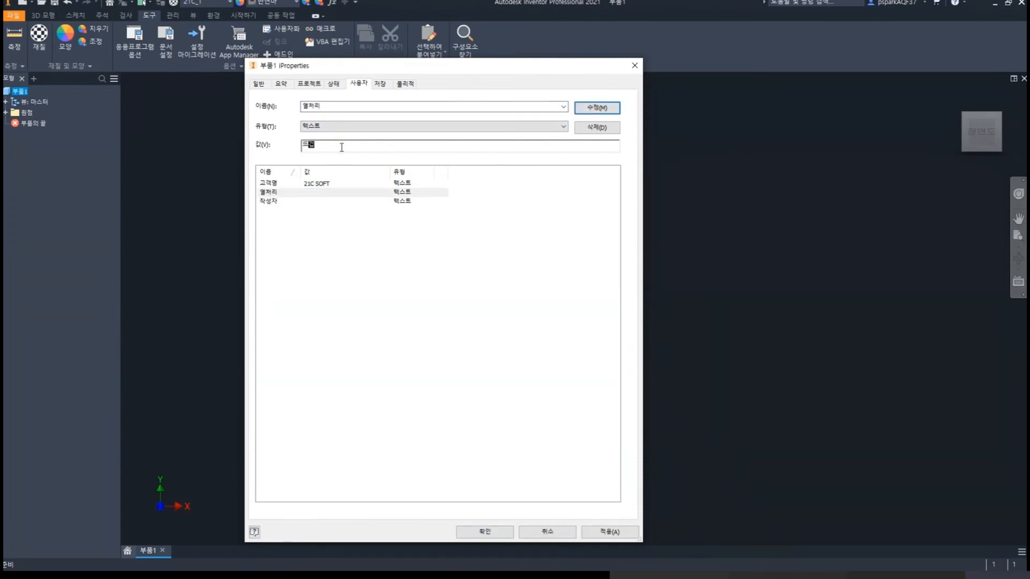
{"action": "type", "text": "게"}
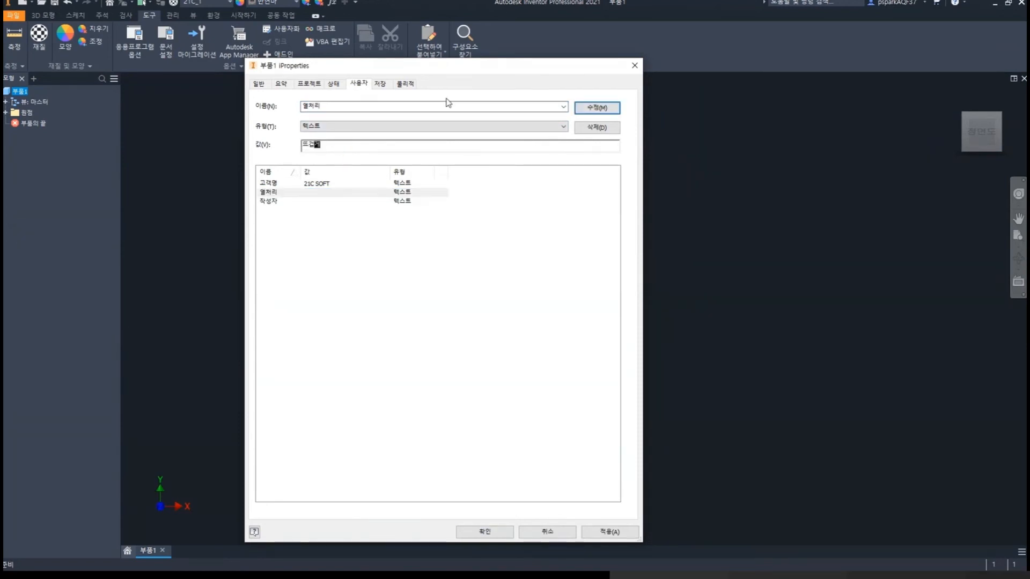
{"action": "left_click", "coordinate": [589, 109]}
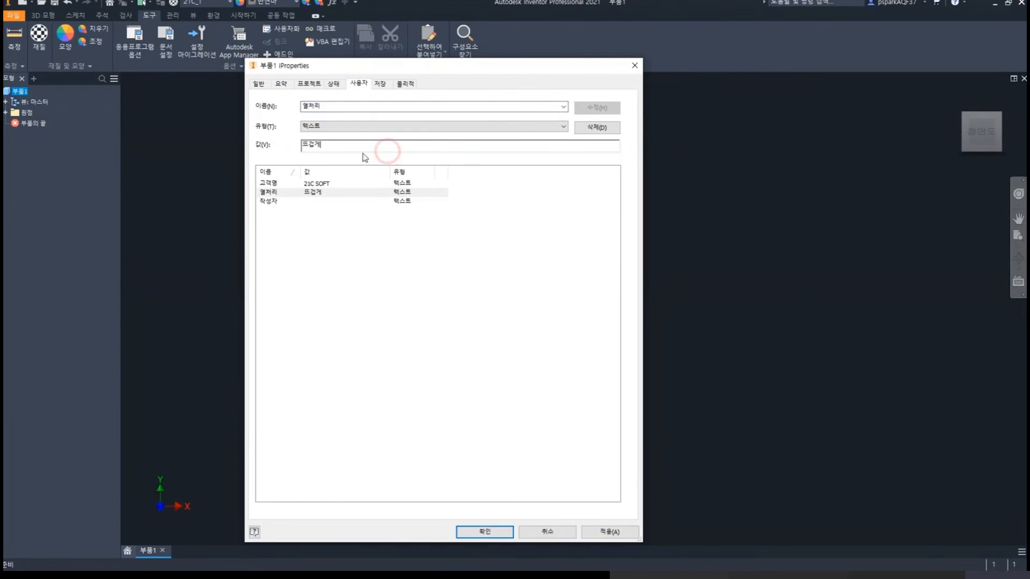
Step: Enter the author's name as the value of the custom iProperty 작성자 and apply the iProperties
{"action": "left_click", "coordinate": [285, 202]}
{"action": "left_click", "coordinate": [319, 145]}
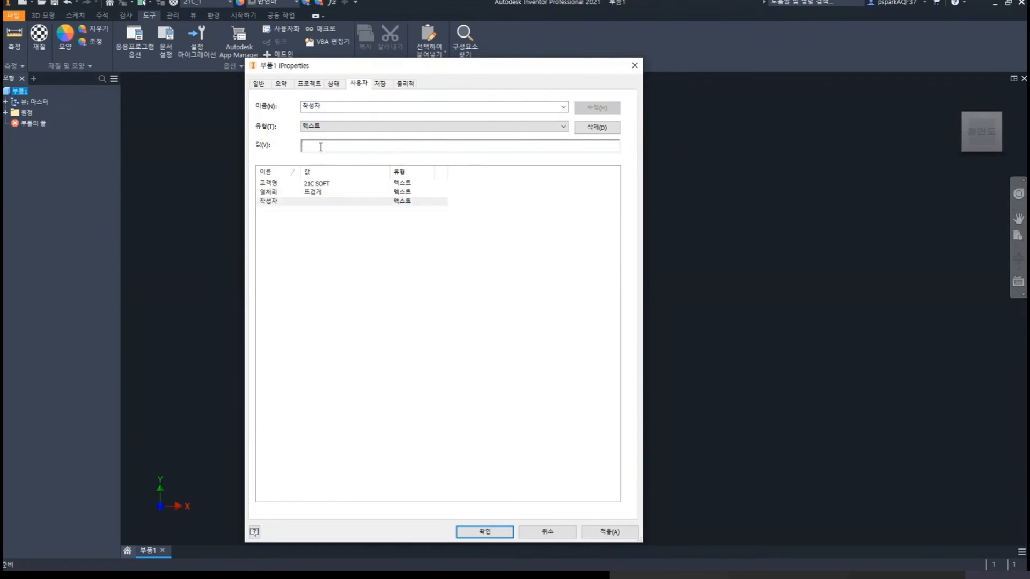
{"action": "type", "text": "박프롬"}
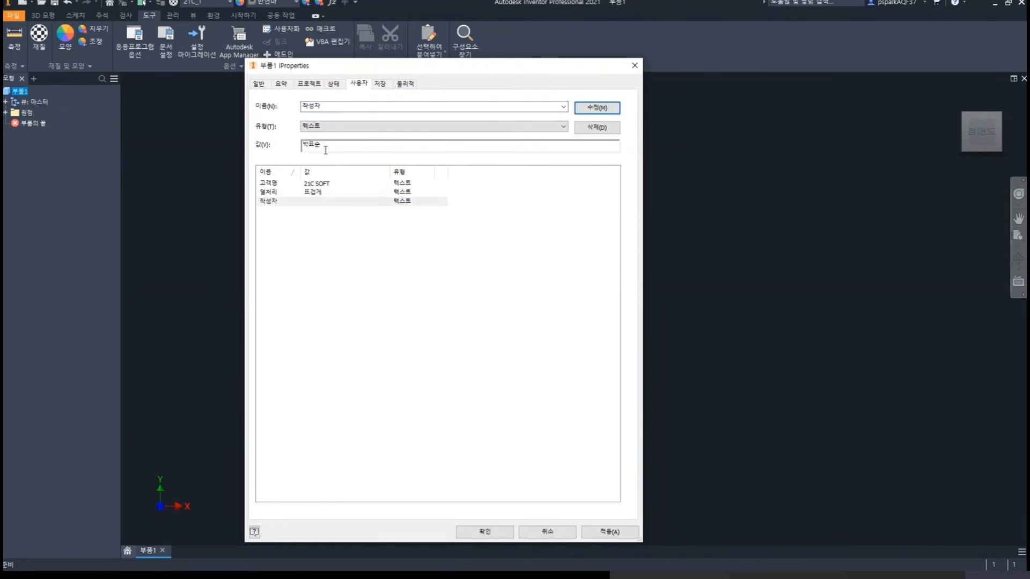
{"action": "left_click", "coordinate": [610, 532]}
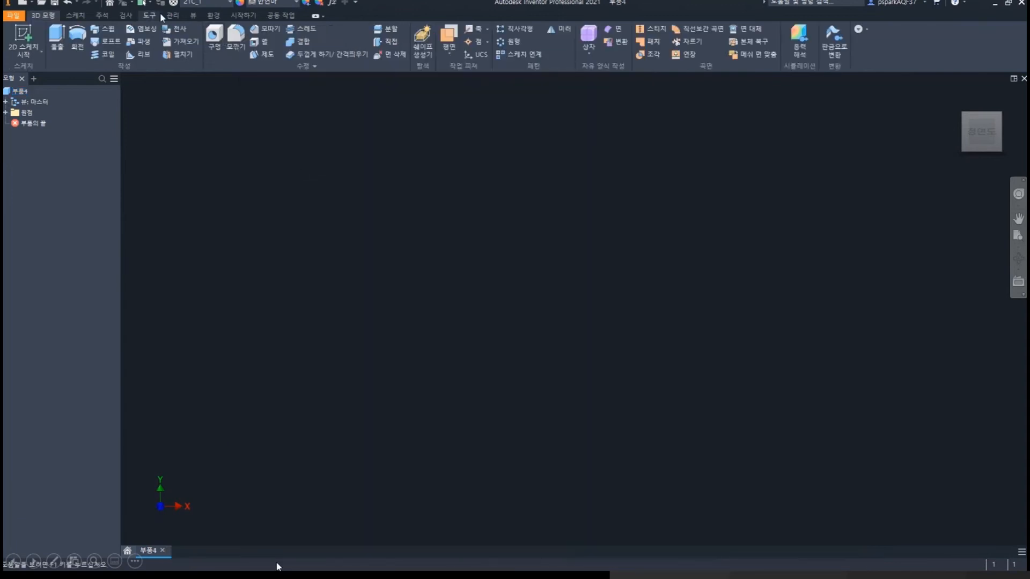
Step: Add a numeric user parameter named Width_X to the part's parameters
{"action": "left_click", "coordinate": [173, 15]}
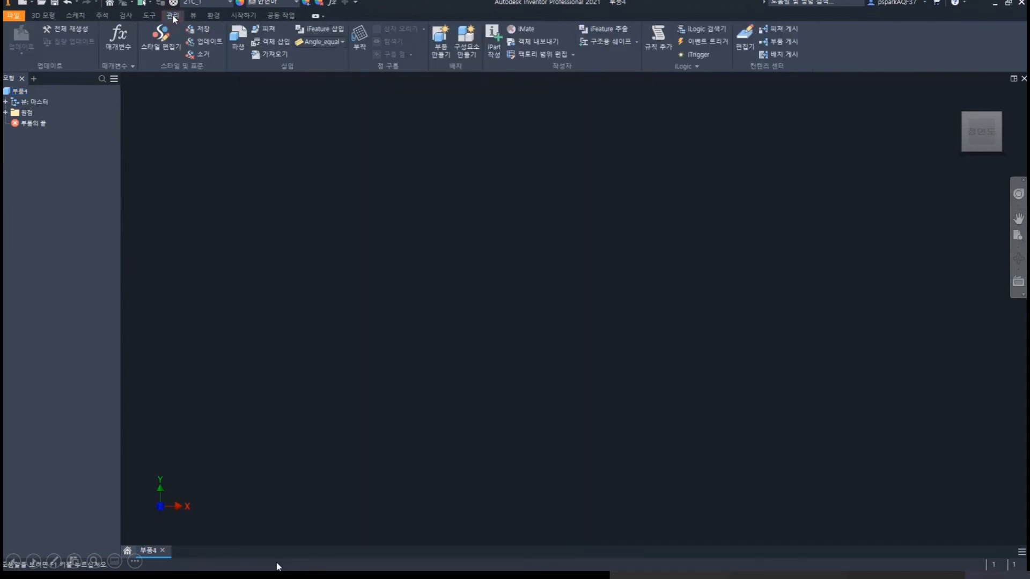
{"action": "left_click", "coordinate": [119, 41]}
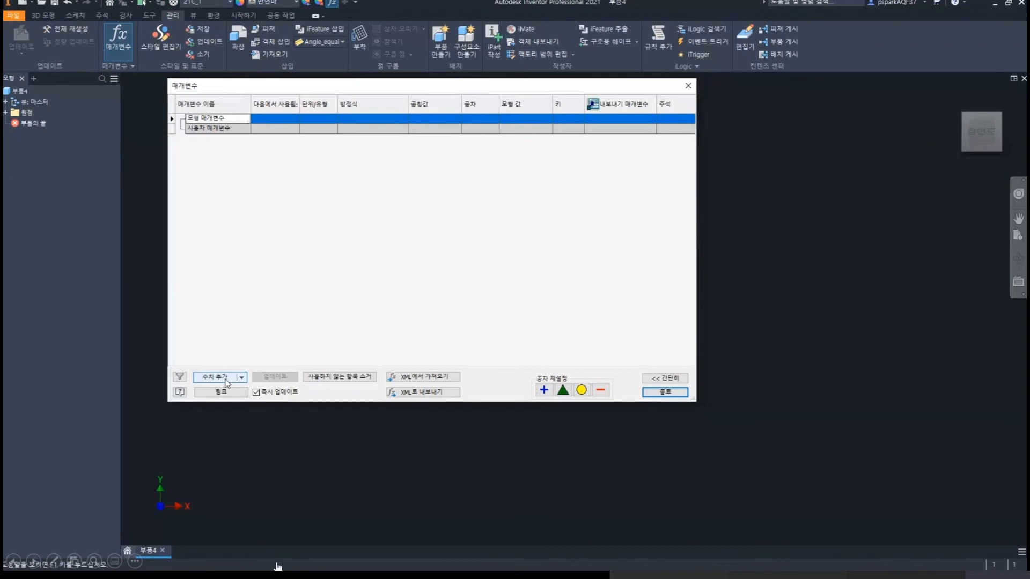
{"action": "left_click", "coordinate": [226, 382]}
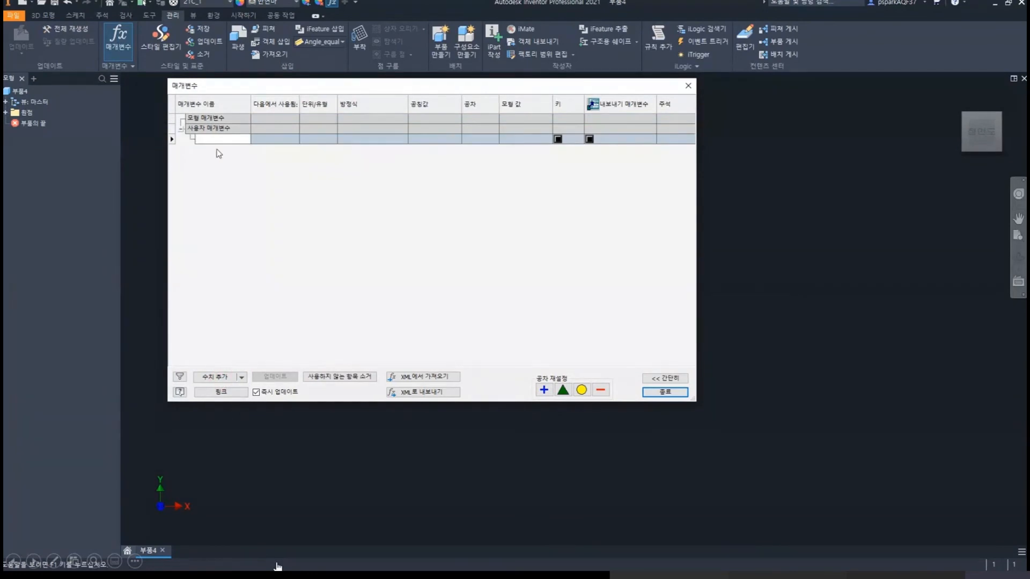
{"action": "type", "text": "Wid"}
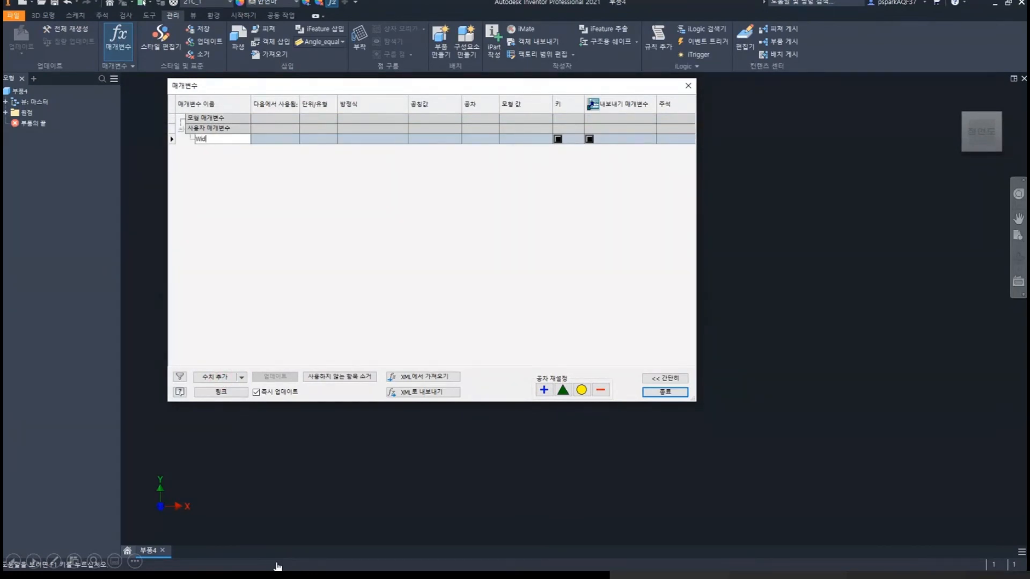
{"action": "type", "text": "th_"}
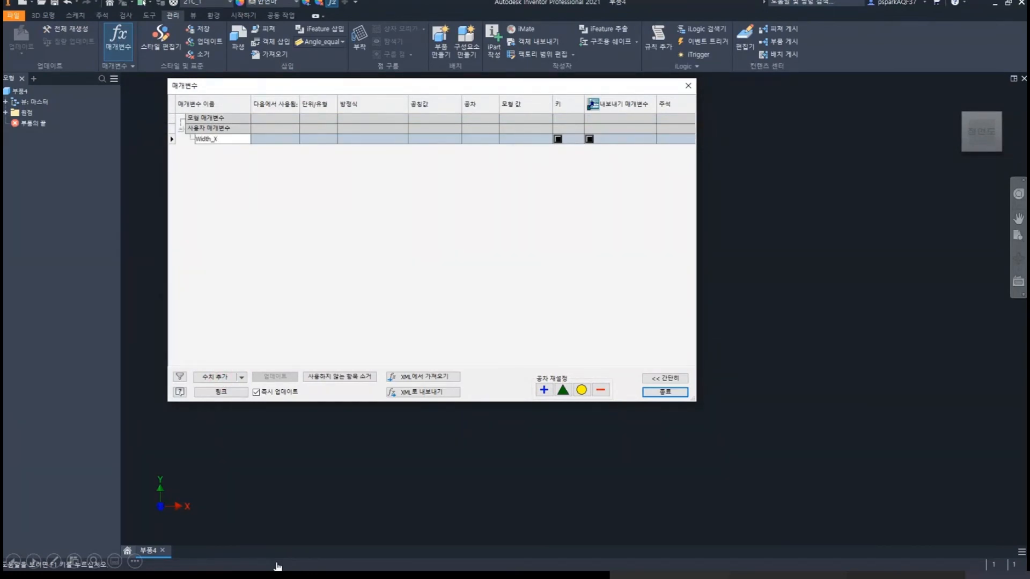
{"action": "type", "text": "X"}
{"action": "key", "text": "Return"}
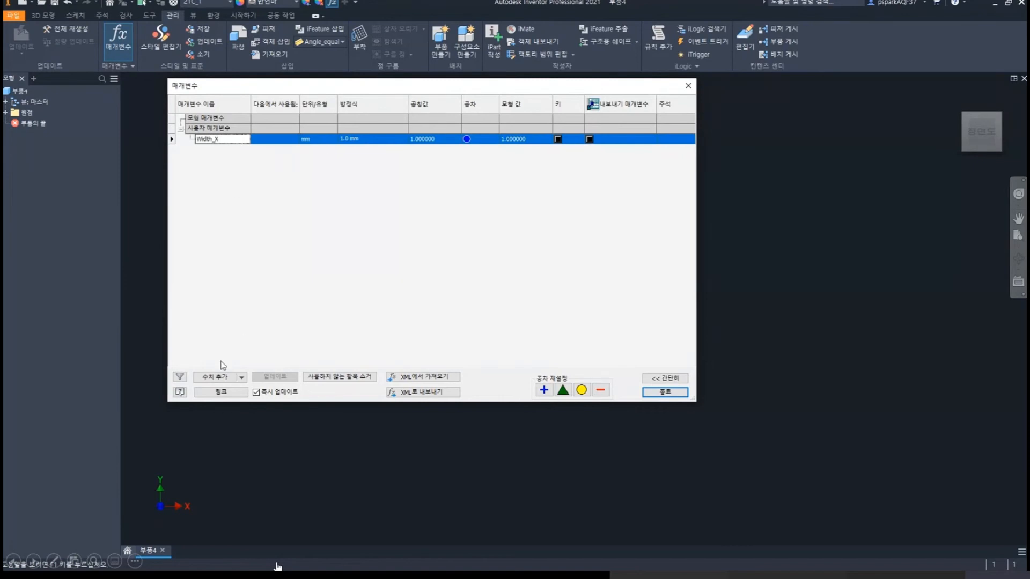
Step: Add two more numeric user parameters named Depth_Y and Height_Z
{"action": "left_click", "coordinate": [216, 377]}
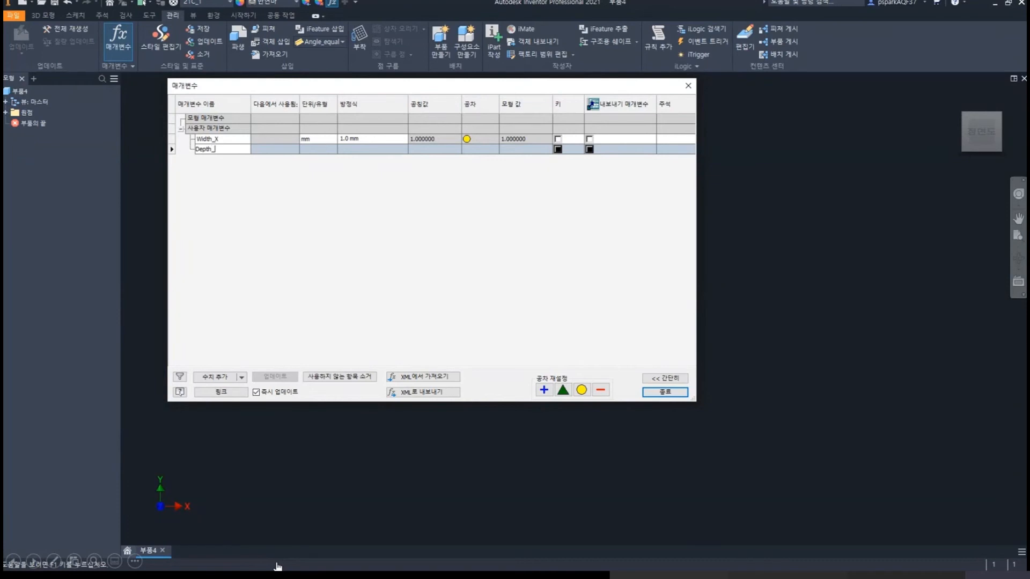
{"action": "type", "text": "Depth_Y"}
{"action": "key", "text": "Return"}
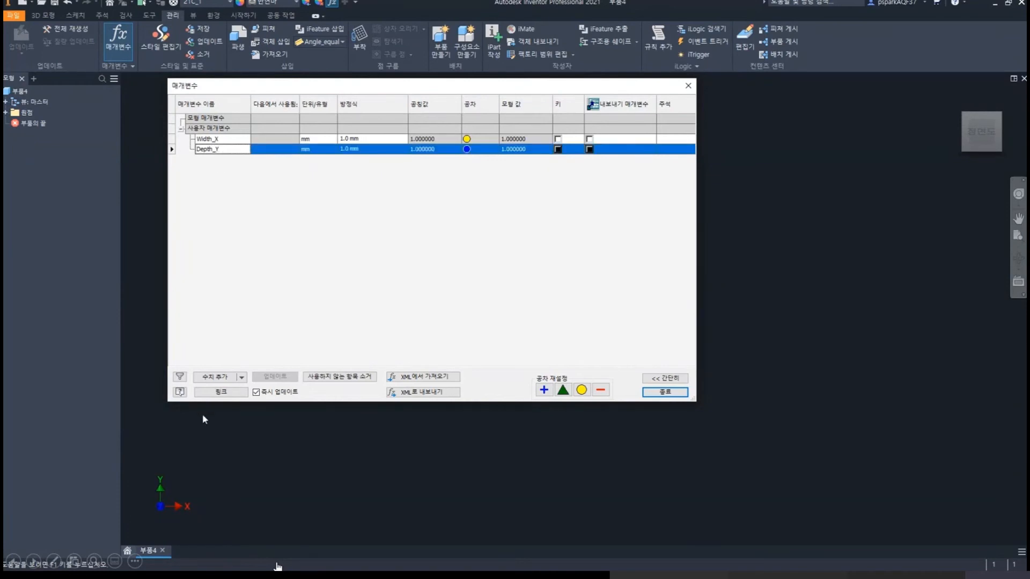
{"action": "left_click", "coordinate": [215, 377]}
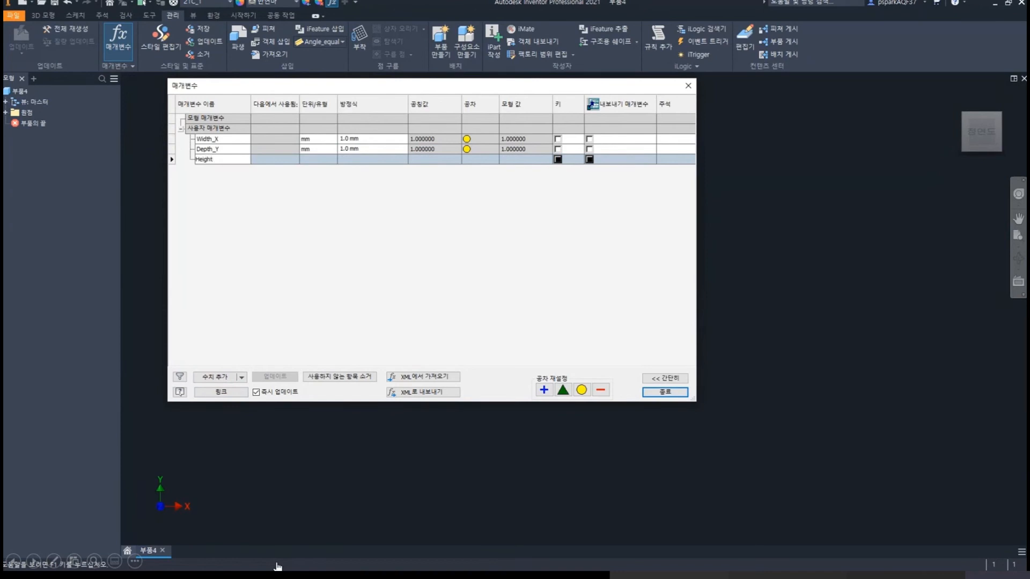
{"action": "type", "text": "Height_Z"}
{"action": "key", "text": "Return"}
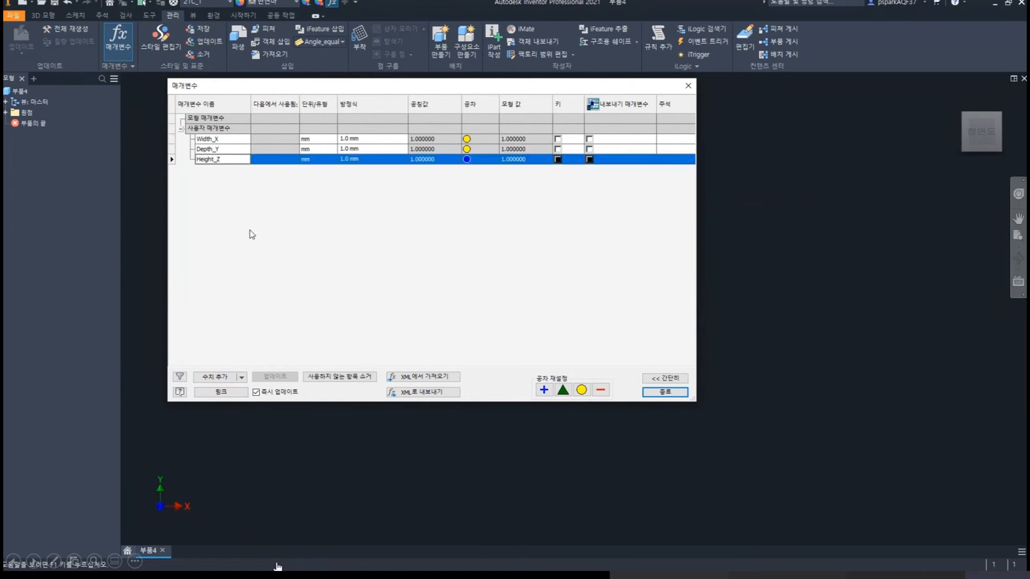
Step: Set the equations of Width_X, Depth_Y and Height_Z to 100 mm each and mark all three as export parameters
{"action": "left_click", "coordinate": [369, 139]}
{"action": "type", "text": "100"}
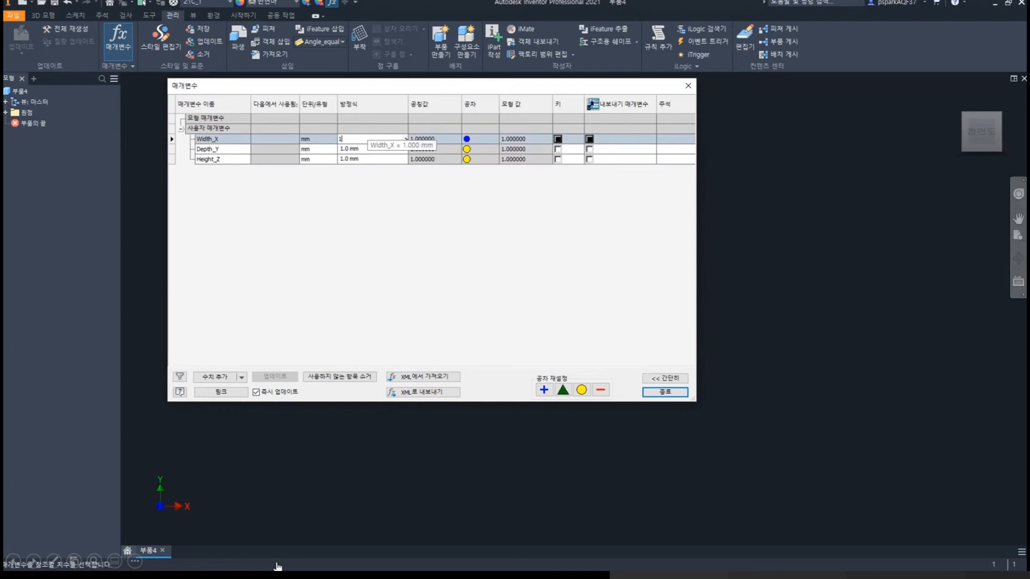
{"action": "key", "text": "Return"}
{"action": "left_click", "coordinate": [374, 149]}
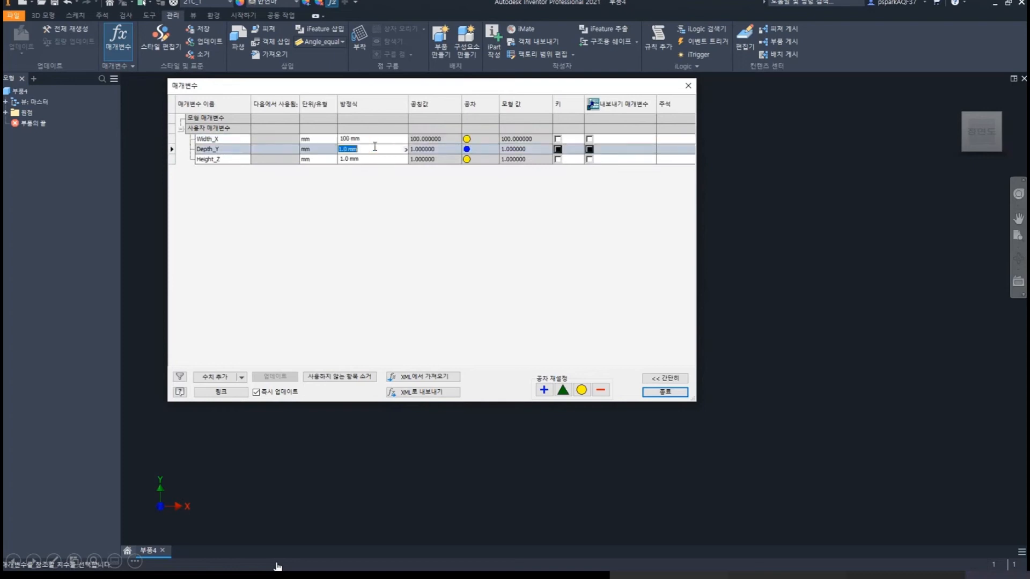
{"action": "type", "text": "100"}
{"action": "key", "text": "Return"}
{"action": "left_click", "coordinate": [368, 159]}
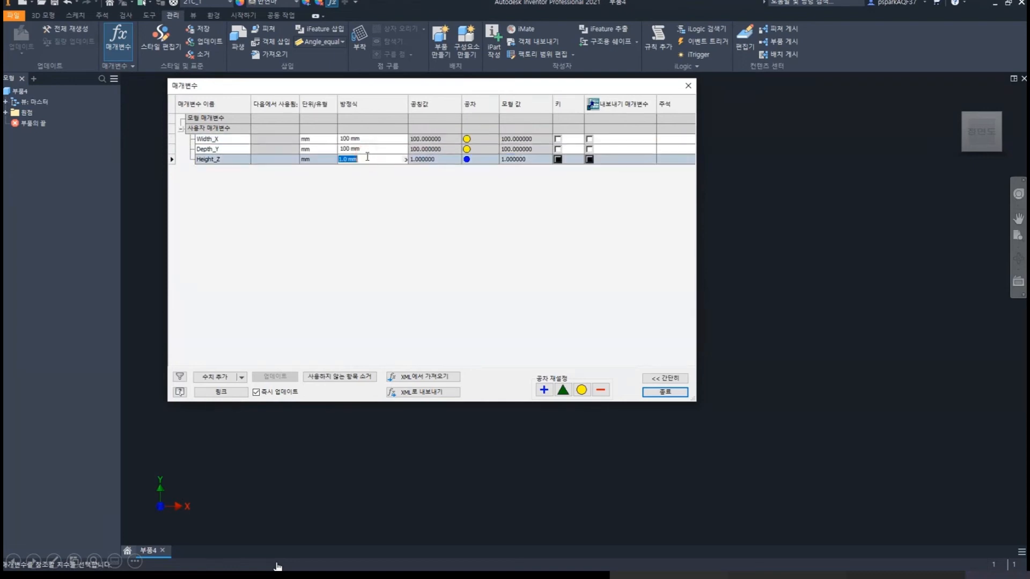
{"action": "type", "text": "100"}
{"action": "key", "text": "Return"}
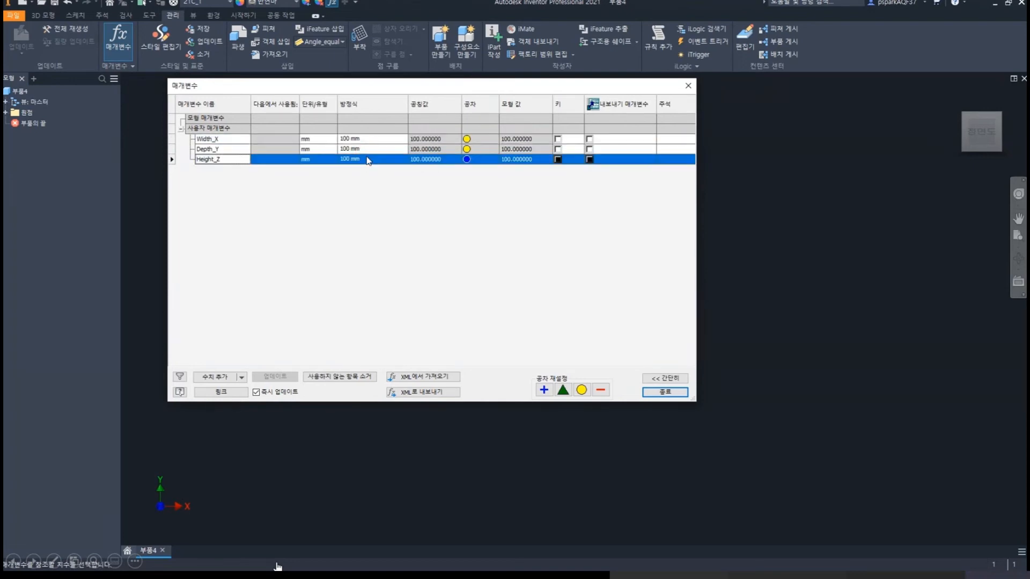
{"action": "left_click", "coordinate": [589, 139]}
{"action": "left_click", "coordinate": [589, 159]}
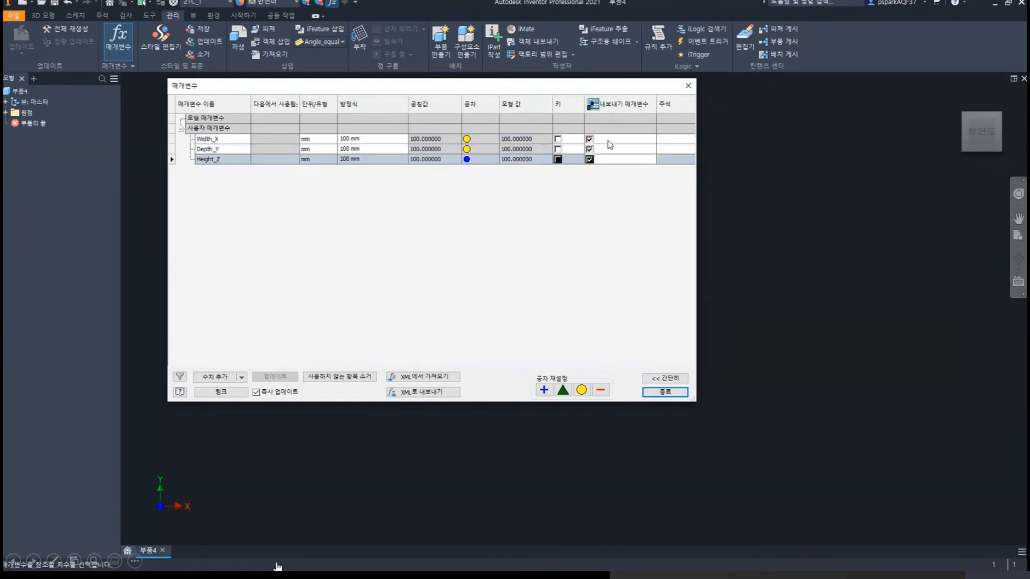
Step: Format Width_X's custom property without the unit string and trailing zeros, with precision 2.12
{"action": "right_click", "coordinate": [609, 140]}
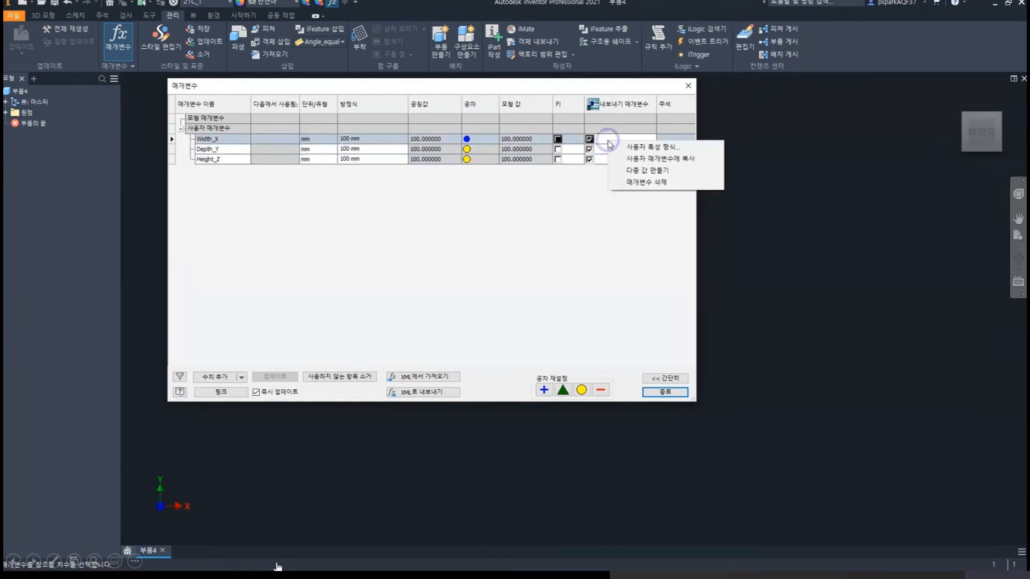
{"action": "left_click", "coordinate": [647, 147]}
{"action": "left_click", "coordinate": [500, 290]}
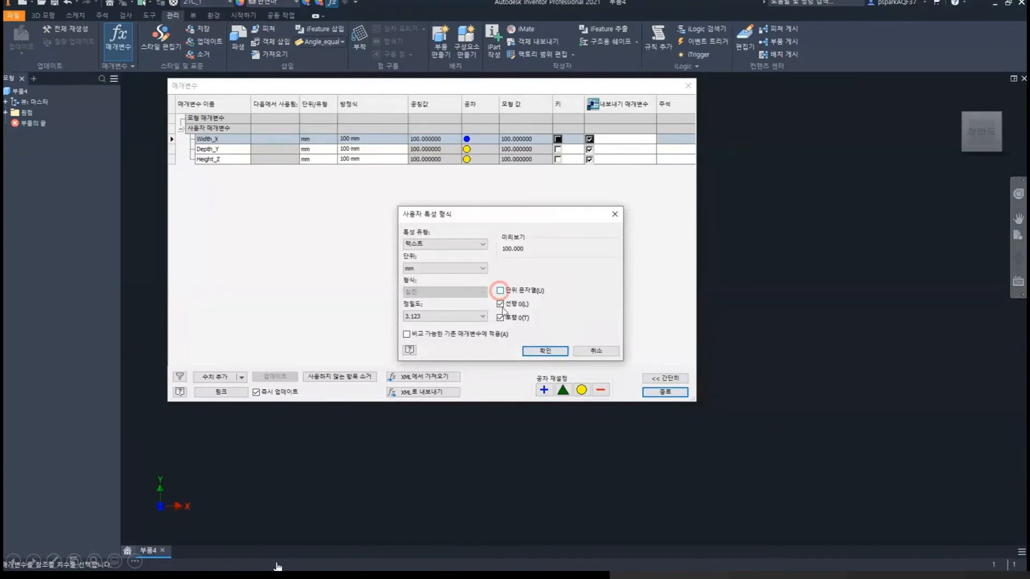
{"action": "left_click", "coordinate": [471, 320]}
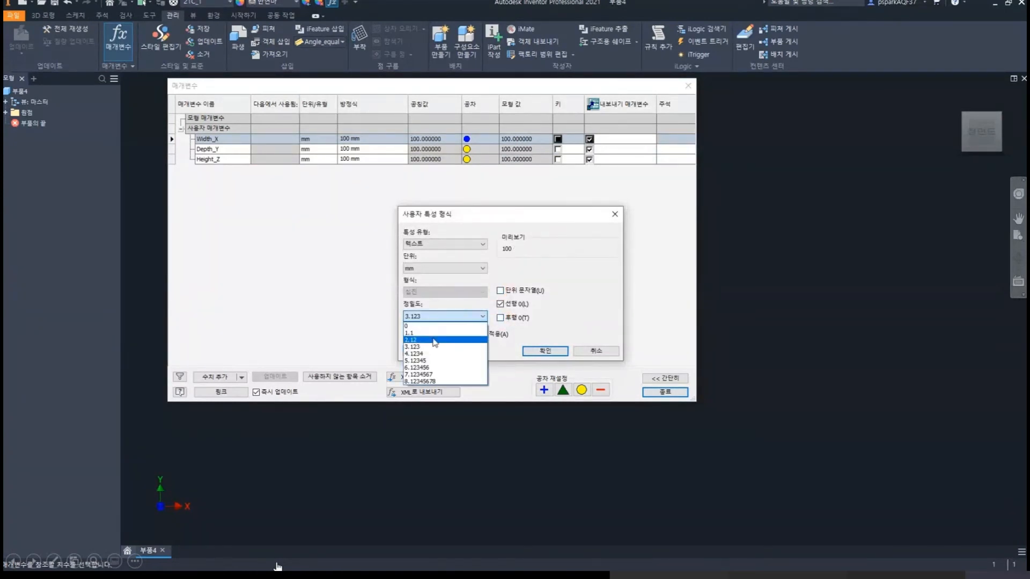
{"action": "left_click", "coordinate": [435, 340]}
{"action": "left_click", "coordinate": [542, 351]}
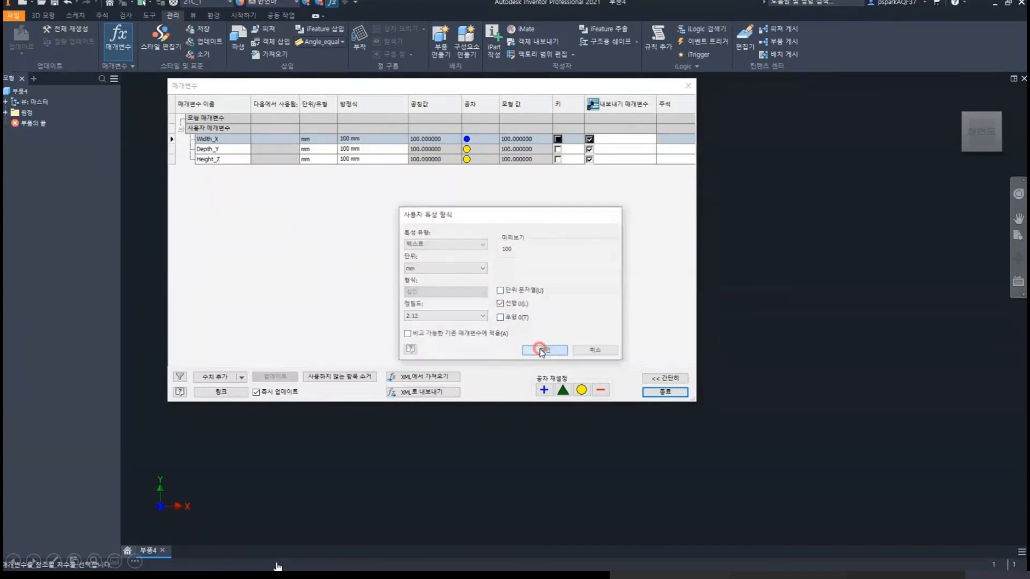
Step: Format Depth_Y's custom property without the unit string and with precision 2.12
{"action": "right_click", "coordinate": [600, 153]}
{"action": "left_click", "coordinate": [617, 157]}
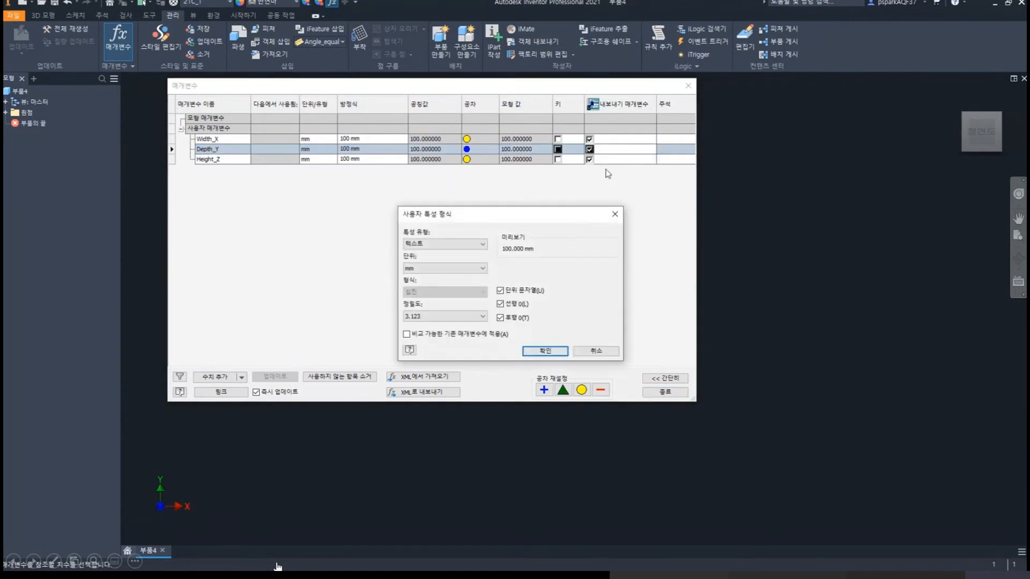
{"action": "left_click", "coordinate": [501, 290]}
{"action": "left_click", "coordinate": [467, 317]}
{"action": "left_click", "coordinate": [462, 341]}
{"action": "left_click", "coordinate": [536, 351]}
Step: Format Height_Z's custom property without the unit string and trailing zeros, with precision 2.12, and finish editing the parameters
{"action": "right_click", "coordinate": [601, 159]}
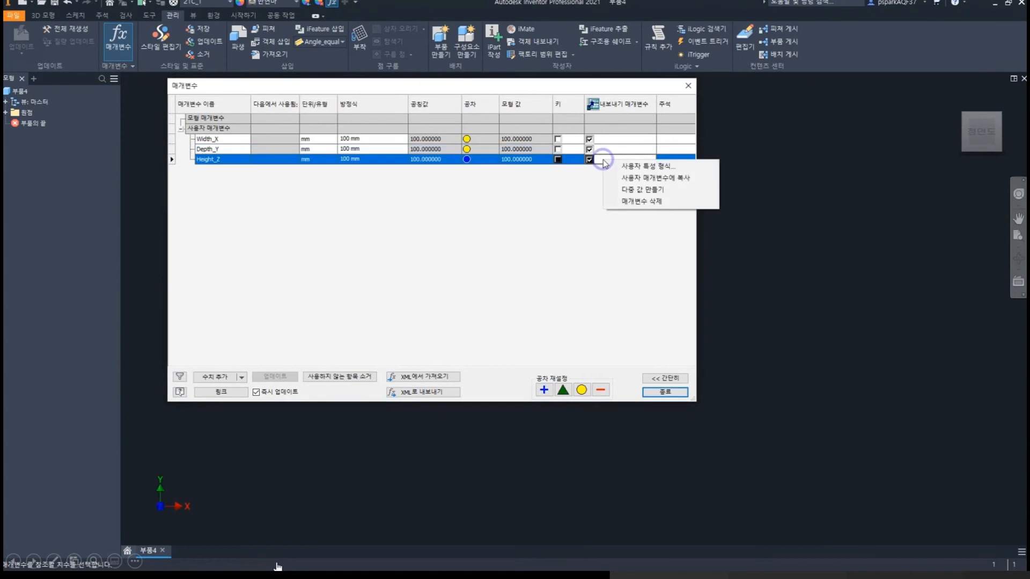
{"action": "left_click", "coordinate": [630, 166]}
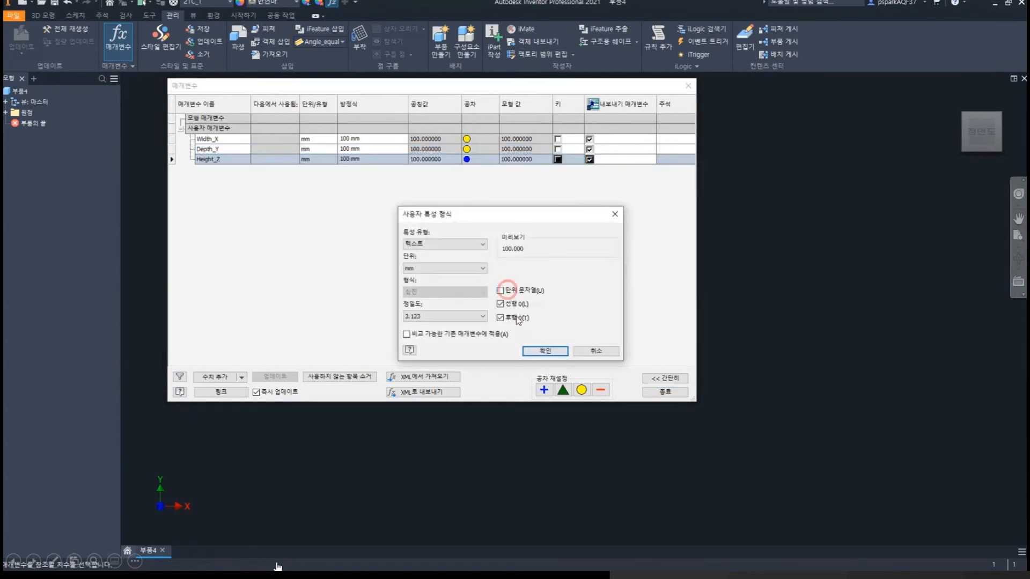
{"action": "left_click", "coordinate": [482, 317]}
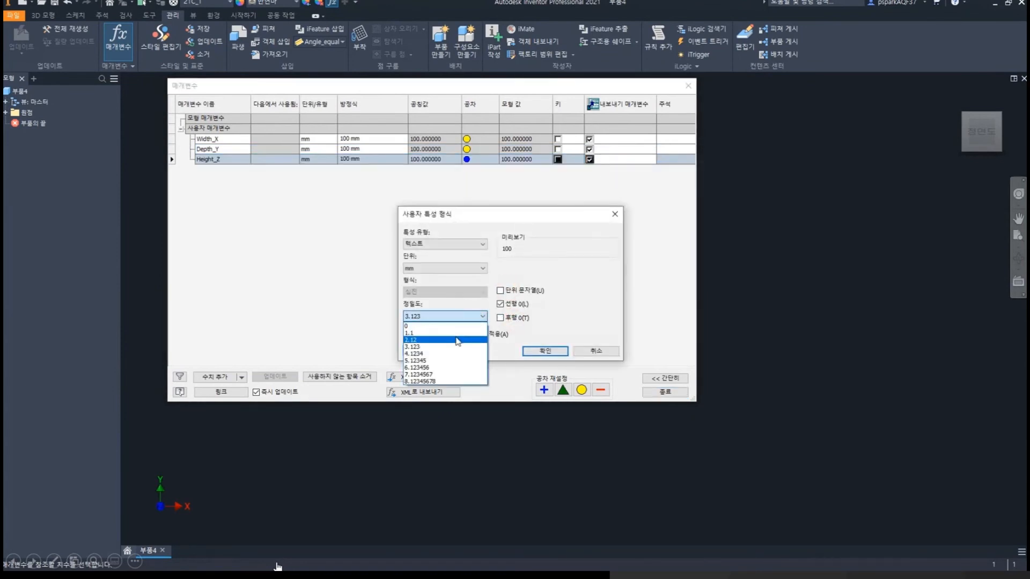
{"action": "left_click", "coordinate": [459, 341]}
{"action": "left_click", "coordinate": [545, 351]}
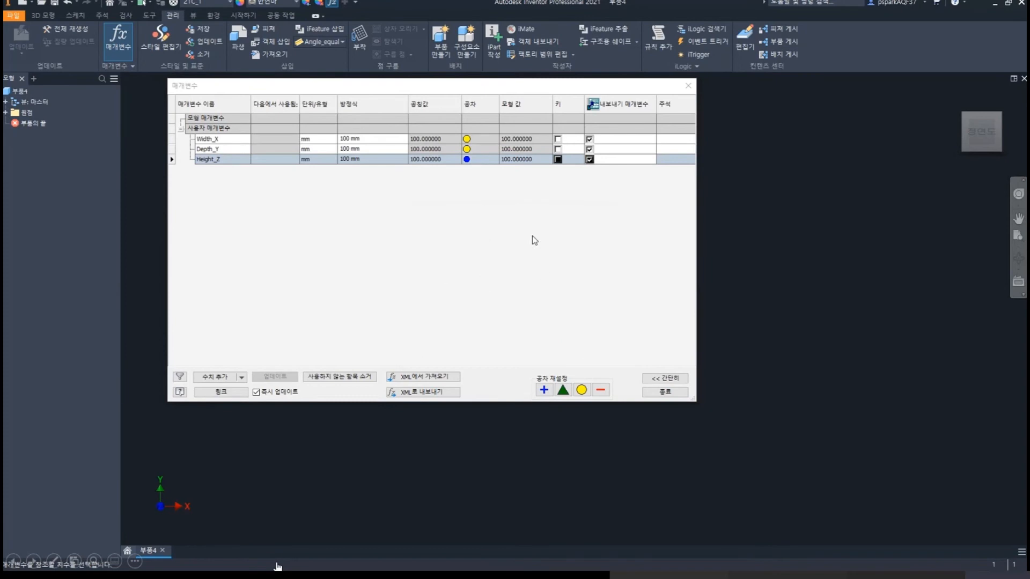
{"action": "left_click", "coordinate": [664, 392]}
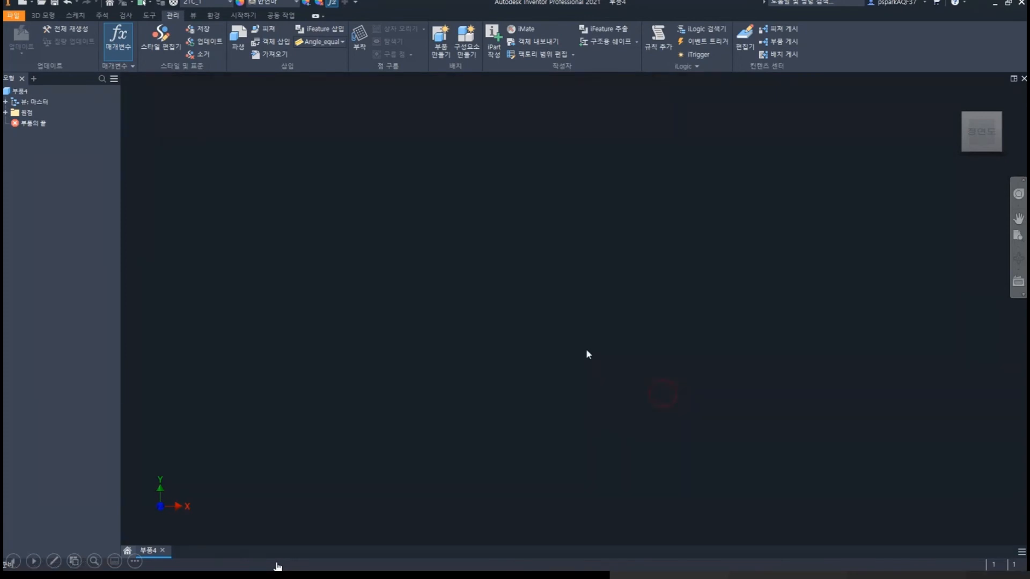
Step: Save a copy of the part as a template, overwriting 21C_1.ipt in the Templates folder
{"action": "left_click", "coordinate": [16, 16]}
{"action": "mouse_move", "coordinate": [67, 155]}
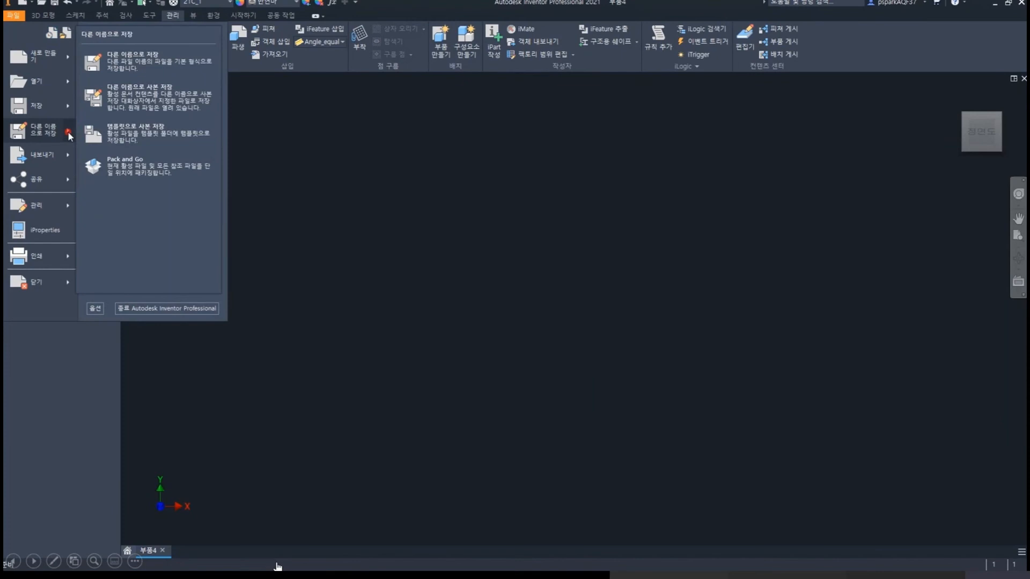
{"action": "left_click", "coordinate": [124, 133]}
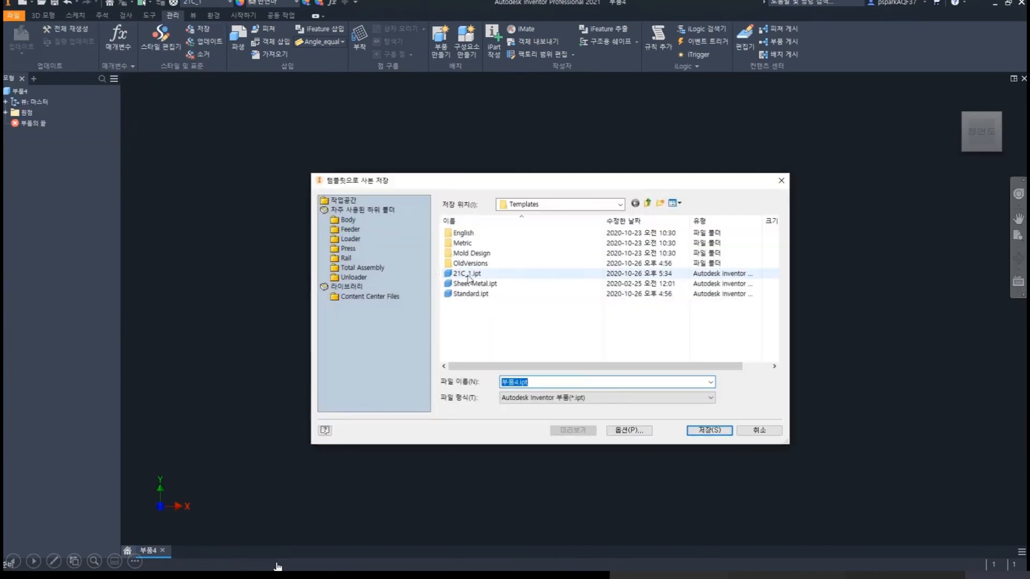
{"action": "left_click", "coordinate": [464, 274]}
{"action": "left_click", "coordinate": [536, 382]}
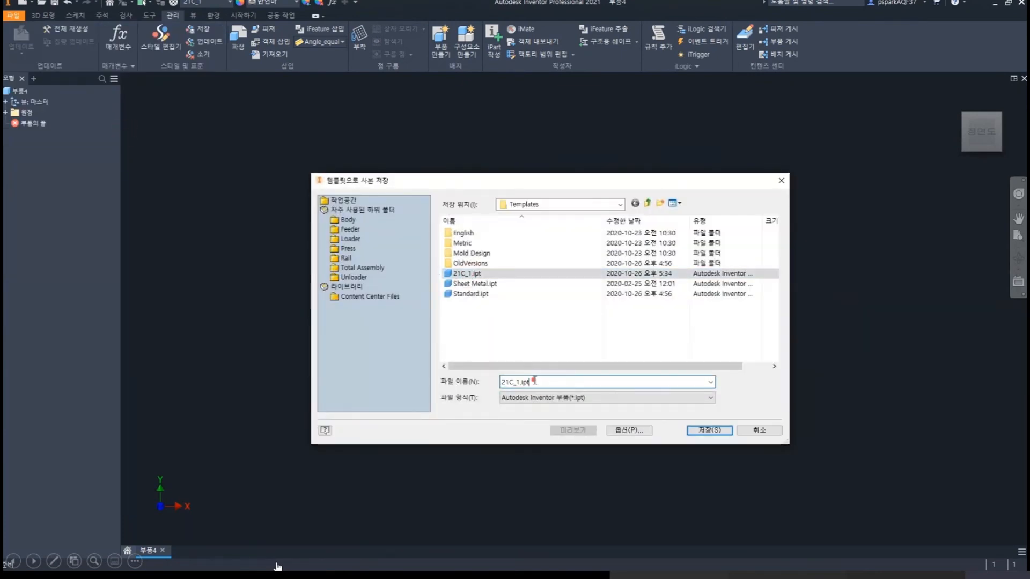
{"action": "left_click", "coordinate": [720, 430]}
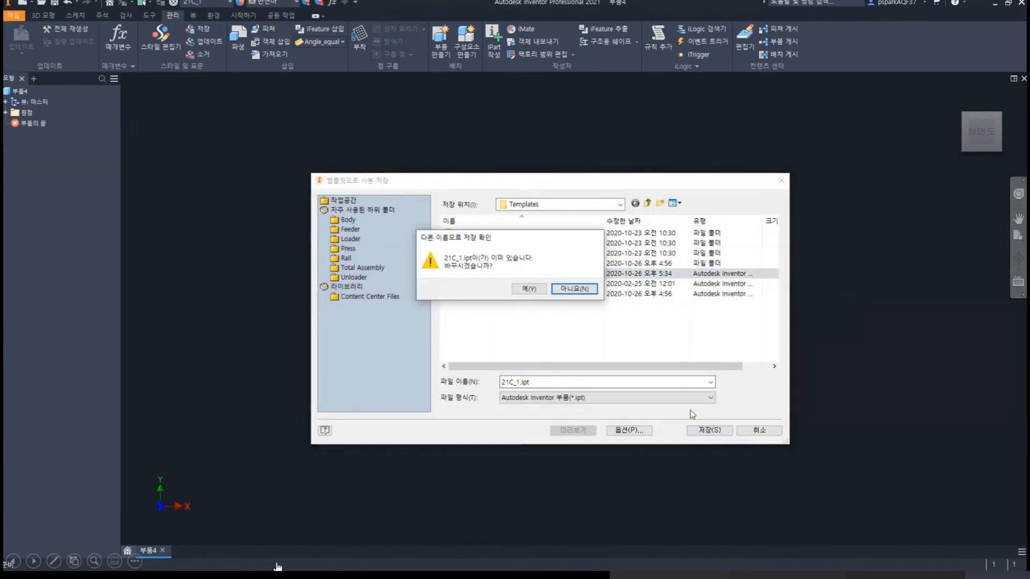
{"action": "left_click", "coordinate": [524, 288]}
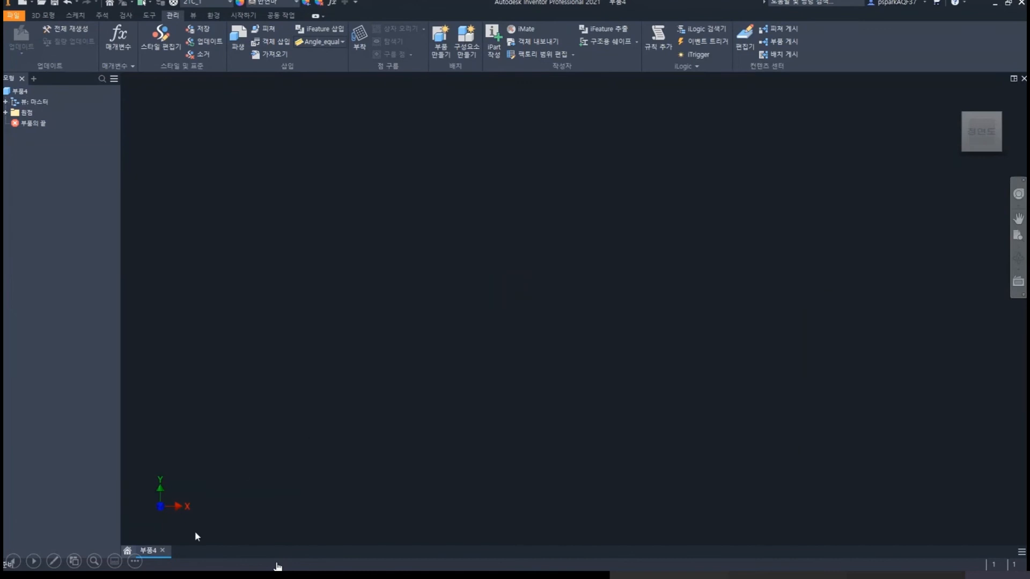
Step: Close the part without saving its changes and create a new part from the 21C_1.ipt template
{"action": "left_click", "coordinate": [163, 551]}
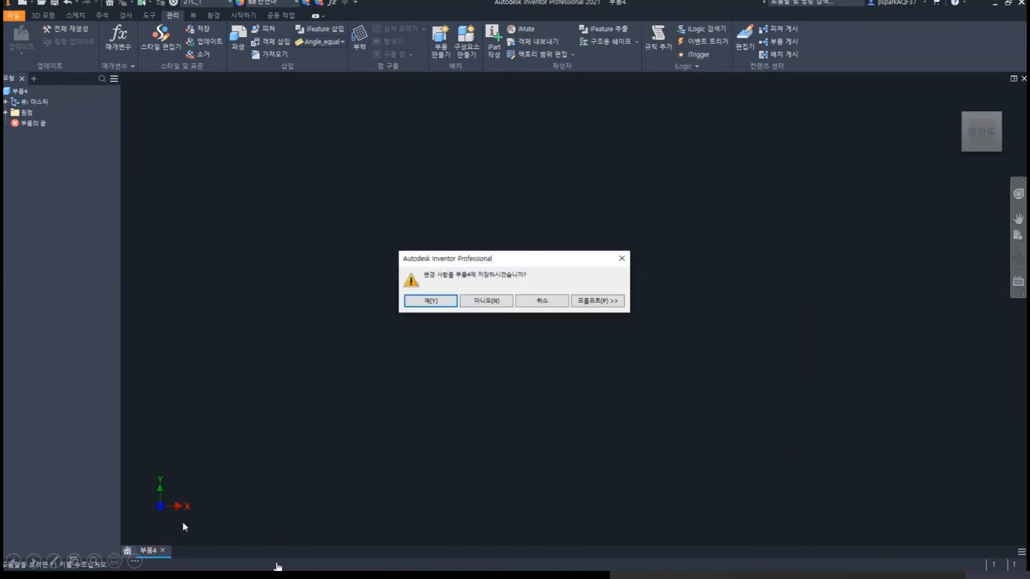
{"action": "left_click", "coordinate": [484, 302]}
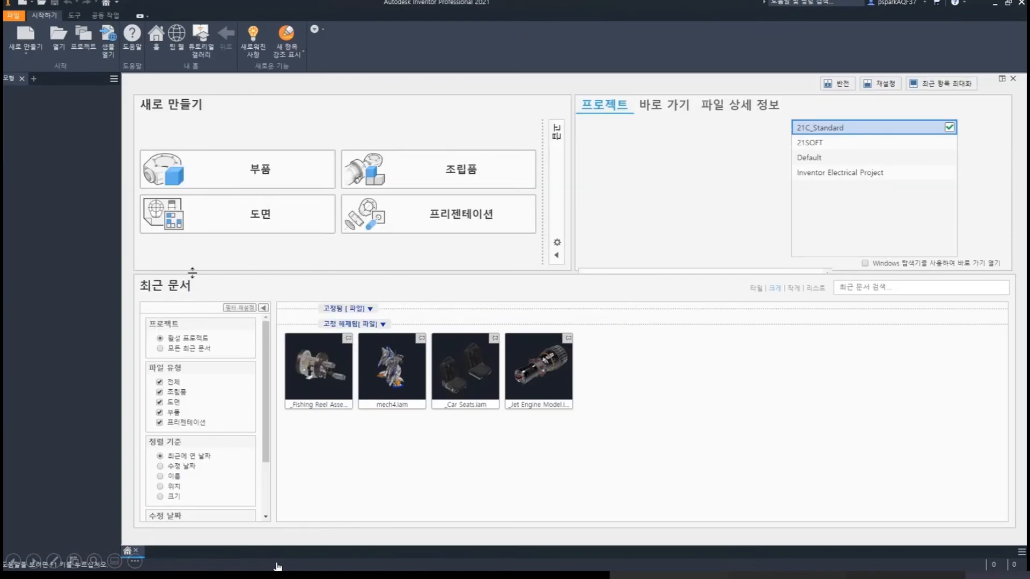
{"action": "left_click", "coordinate": [27, 37]}
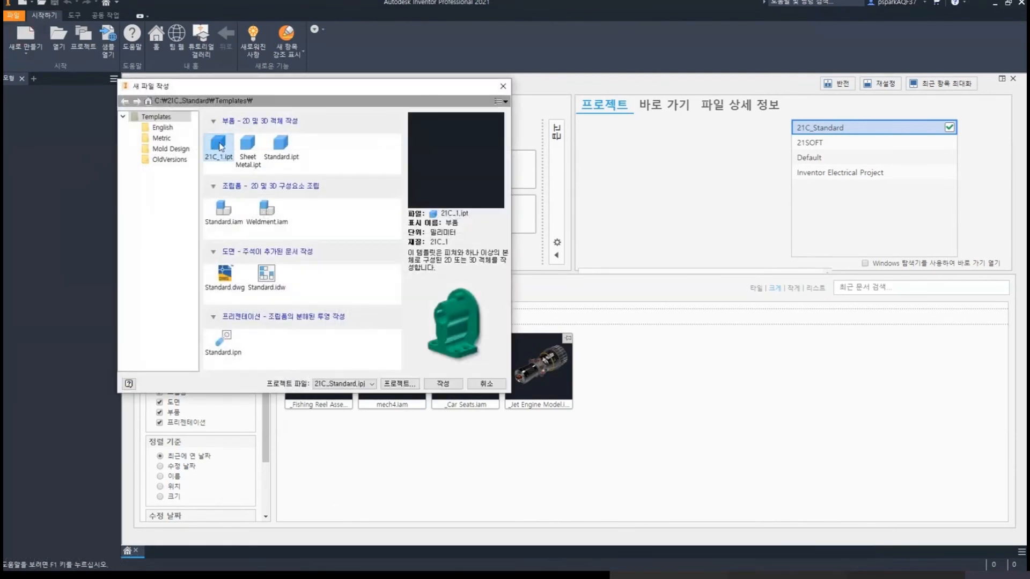
{"action": "double_click", "coordinate": [220, 144]}
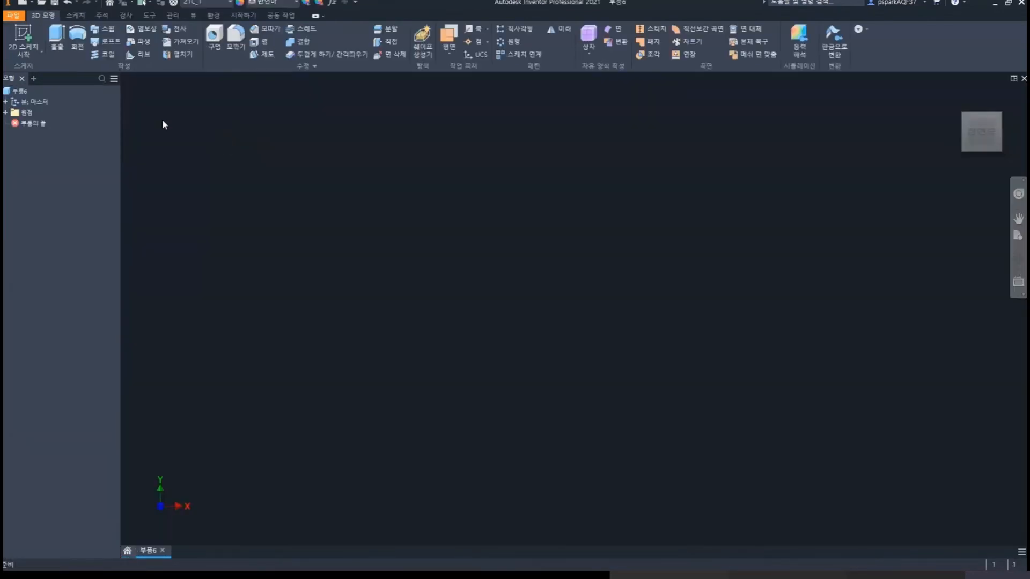
Step: Start a sketch on the horizontal XZ plane and draw a center rectangle about 181 mm wide, centred on the origin
{"action": "left_click", "coordinate": [23, 37]}
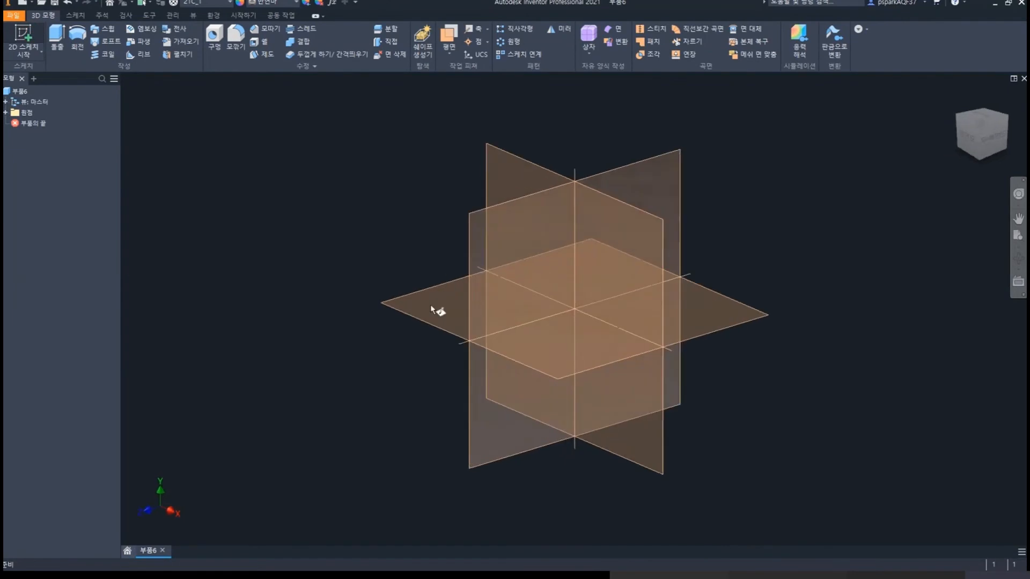
{"action": "left_click", "coordinate": [437, 312]}
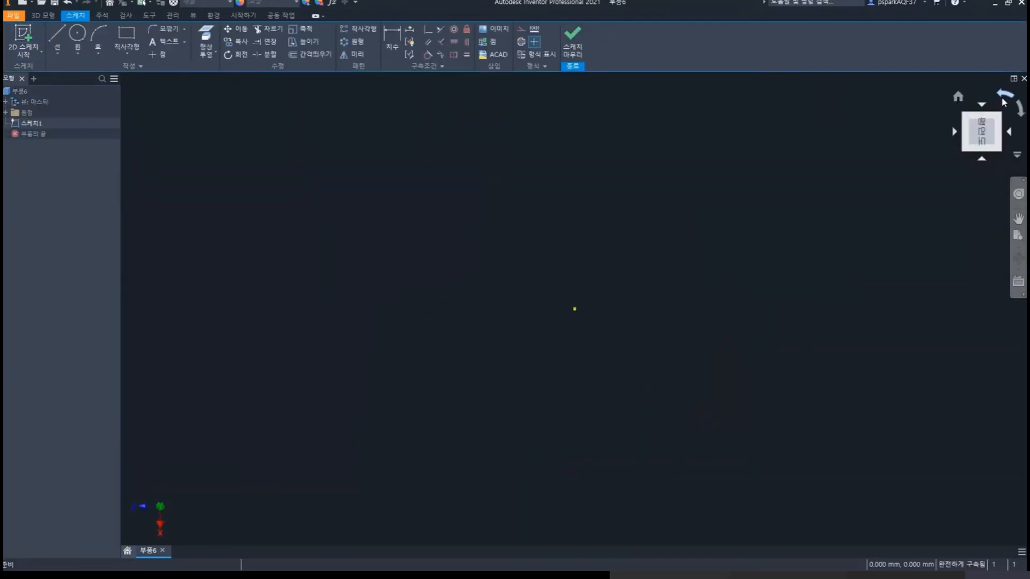
{"action": "left_click", "coordinate": [1004, 96]}
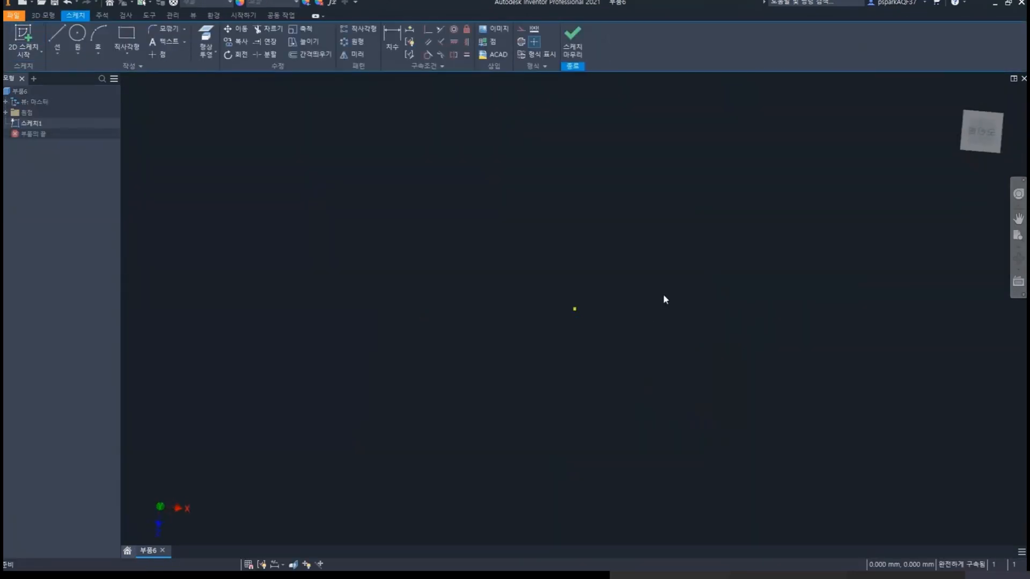
{"action": "left_click", "coordinate": [125, 51]}
{"action": "left_click", "coordinate": [143, 114]}
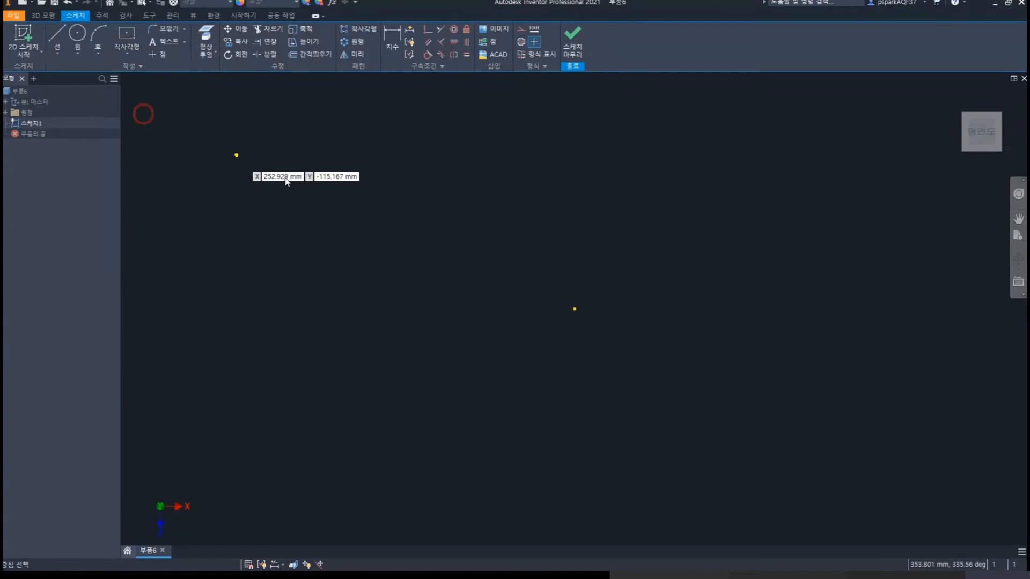
{"action": "left_click", "coordinate": [574, 309]}
{"action": "left_click", "coordinate": [453, 429]}
{"action": "key", "text": "Escape"}
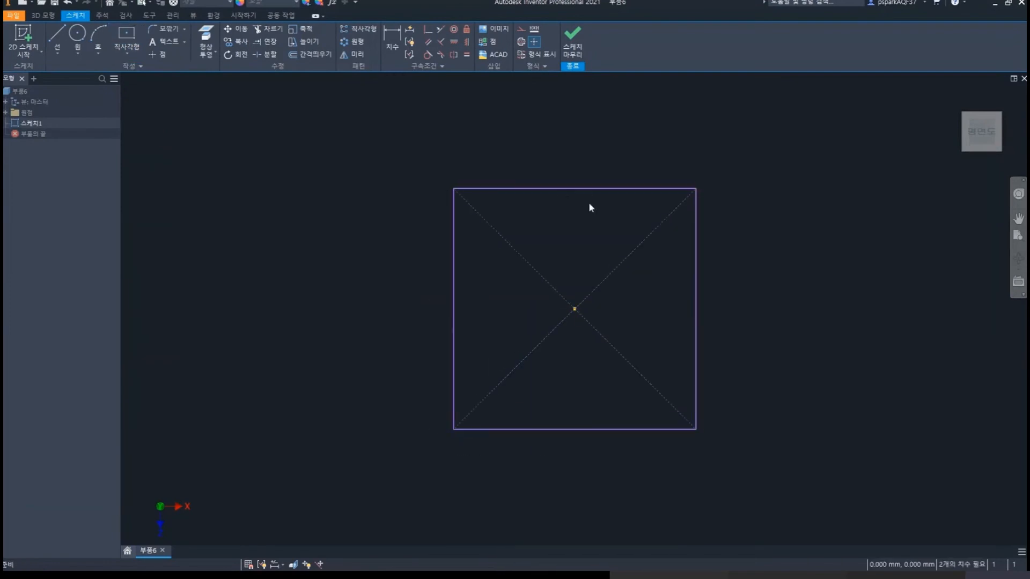
Step: Dimension the rectangle's upper edge and link its value to the Width_X parameter
{"action": "left_click", "coordinate": [584, 188]}
{"action": "left_click", "coordinate": [559, 138]}
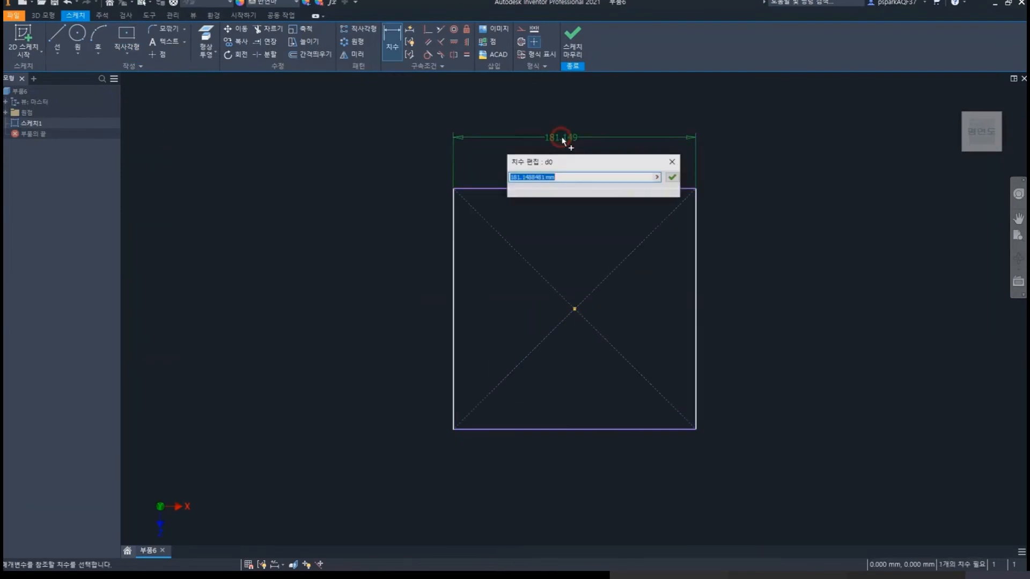
{"action": "left_click", "coordinate": [657, 177]}
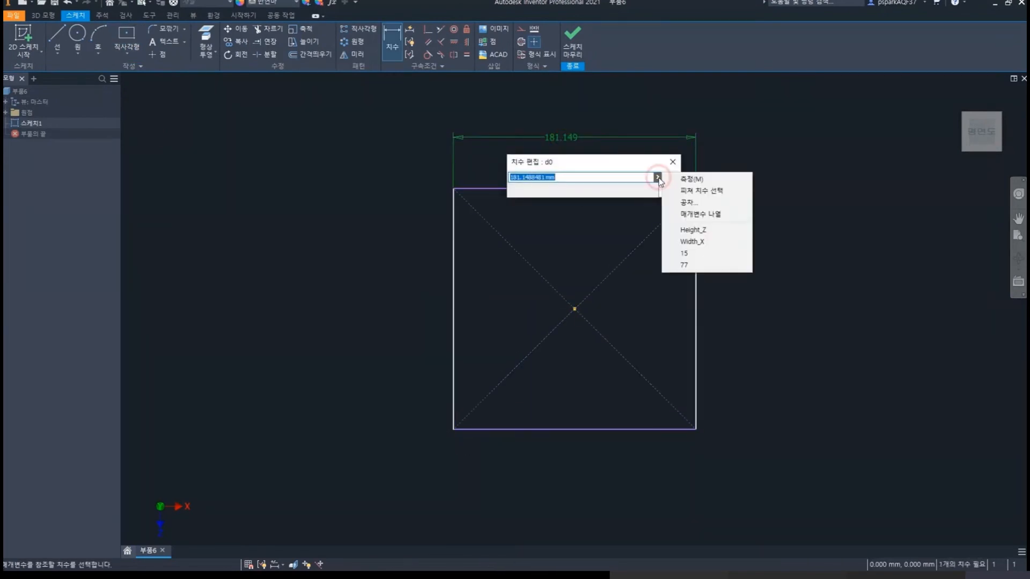
{"action": "left_click", "coordinate": [706, 241]}
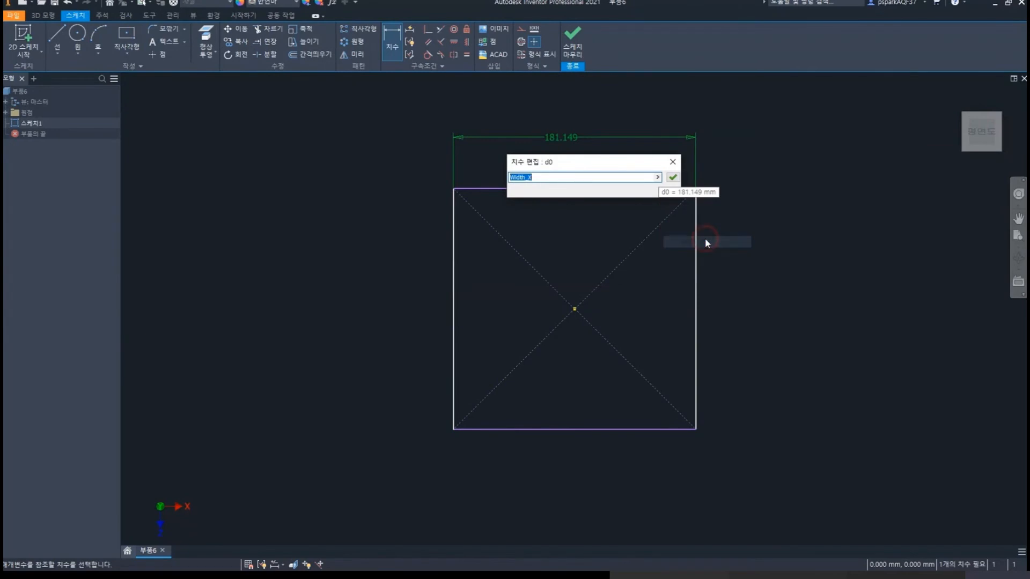
{"action": "left_click", "coordinate": [665, 191]}
Step: Dimension the rectangle's right edge, link its value to the Height_Z parameter, and finish the sketch
{"action": "left_click", "coordinate": [642, 304]}
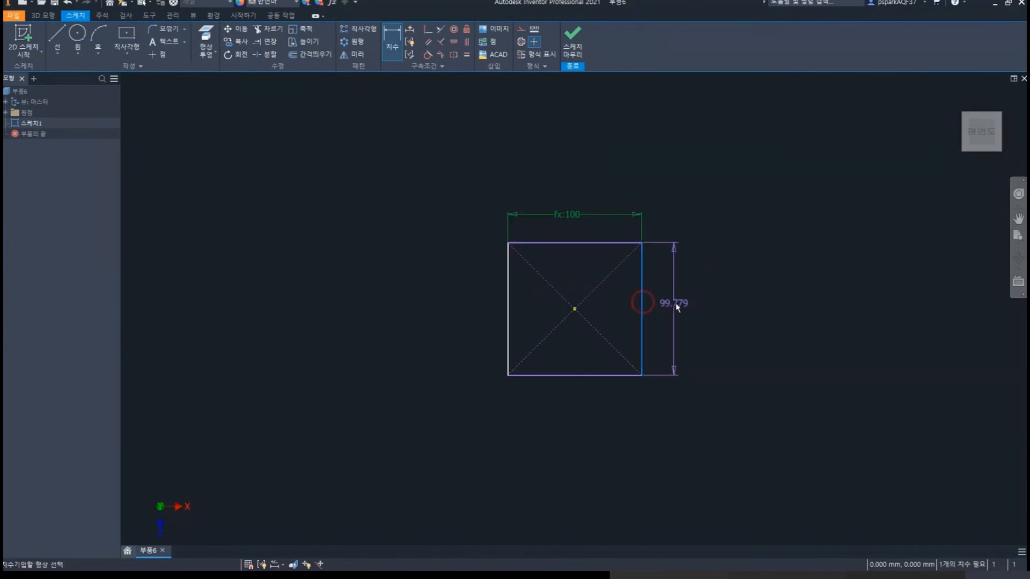
{"action": "left_click", "coordinate": [686, 306]}
{"action": "left_click", "coordinate": [785, 347]}
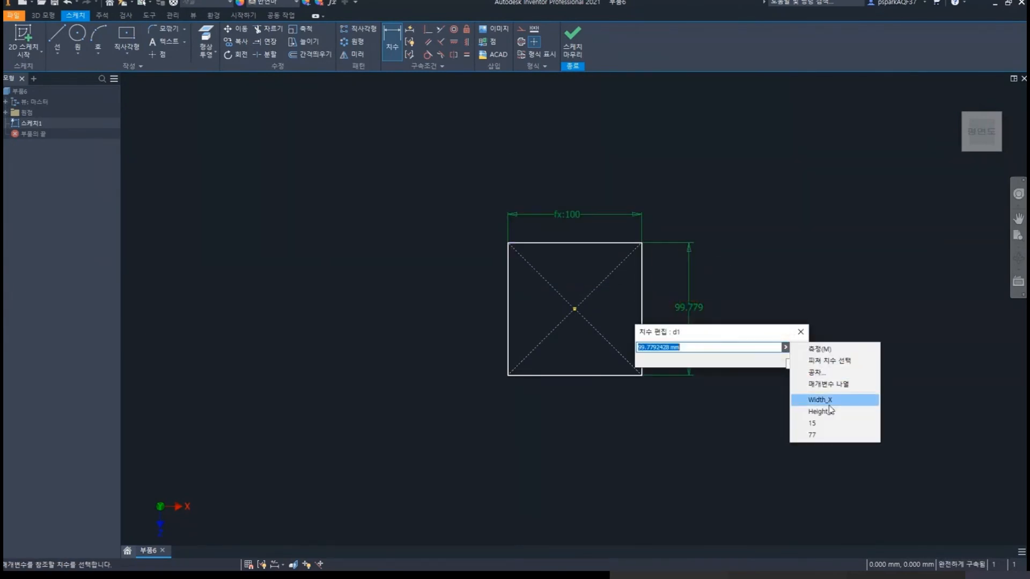
{"action": "left_click", "coordinate": [832, 384]}
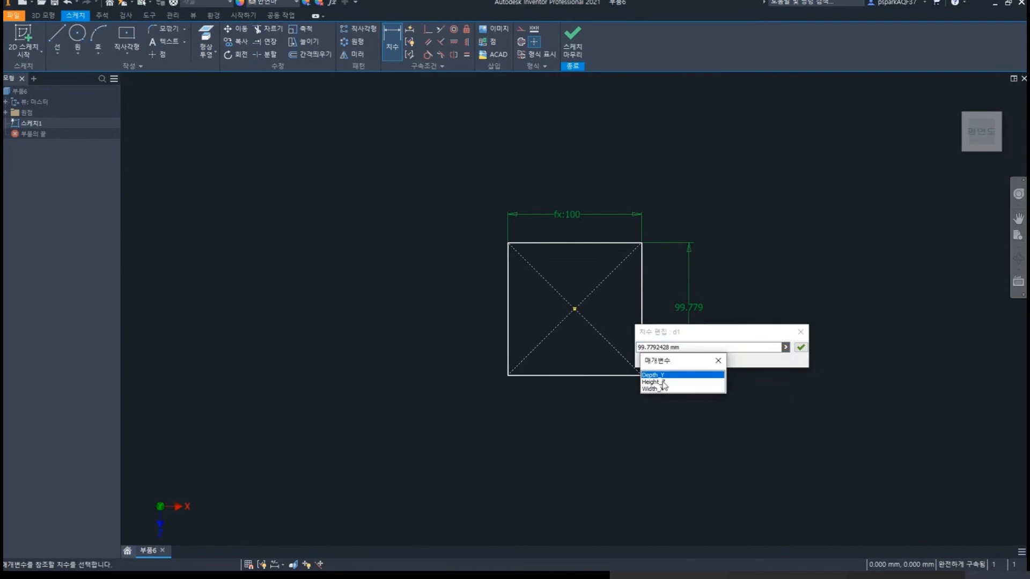
{"action": "left_click", "coordinate": [653, 375]}
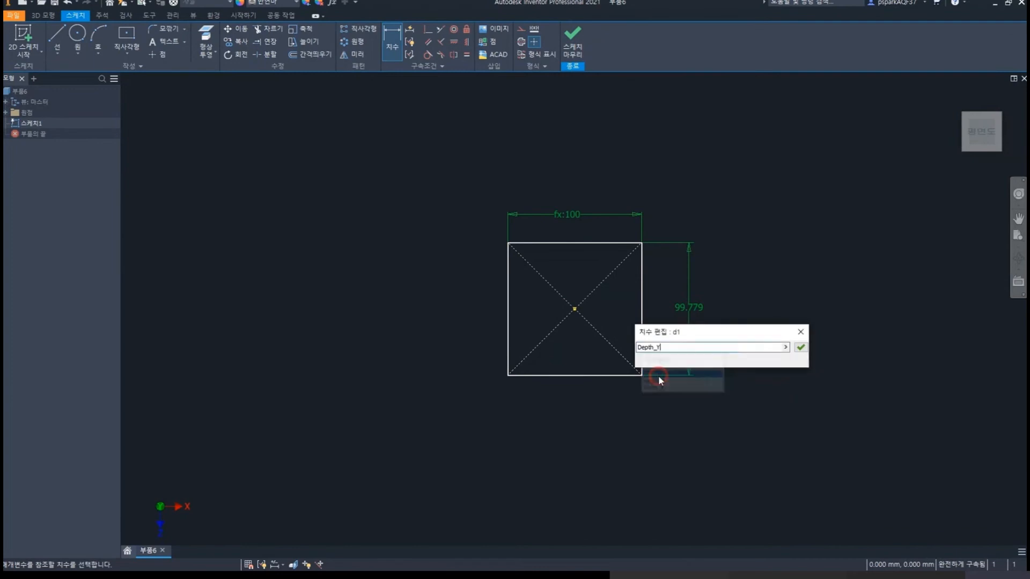
{"action": "left_click", "coordinate": [786, 347]}
{"action": "left_click", "coordinate": [824, 414]}
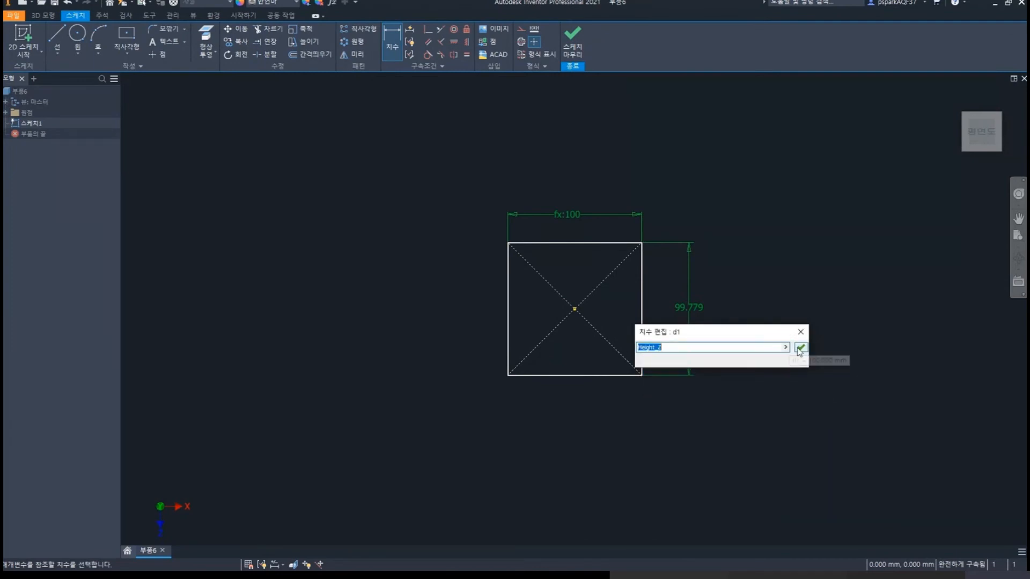
{"action": "left_click", "coordinate": [800, 349]}
{"action": "left_click", "coordinate": [573, 40]}
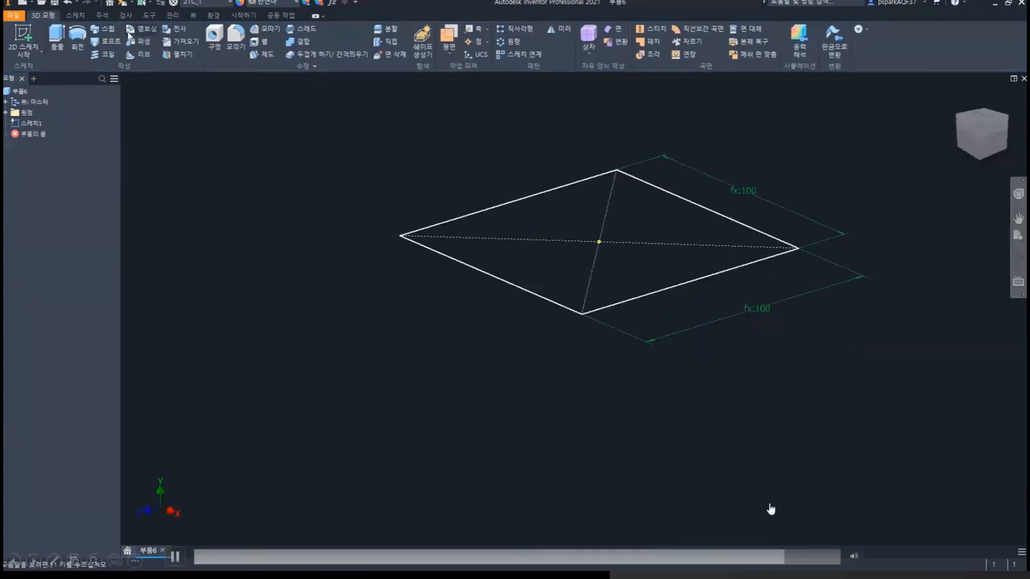
{"action": "left_click", "coordinate": [815, 562]}
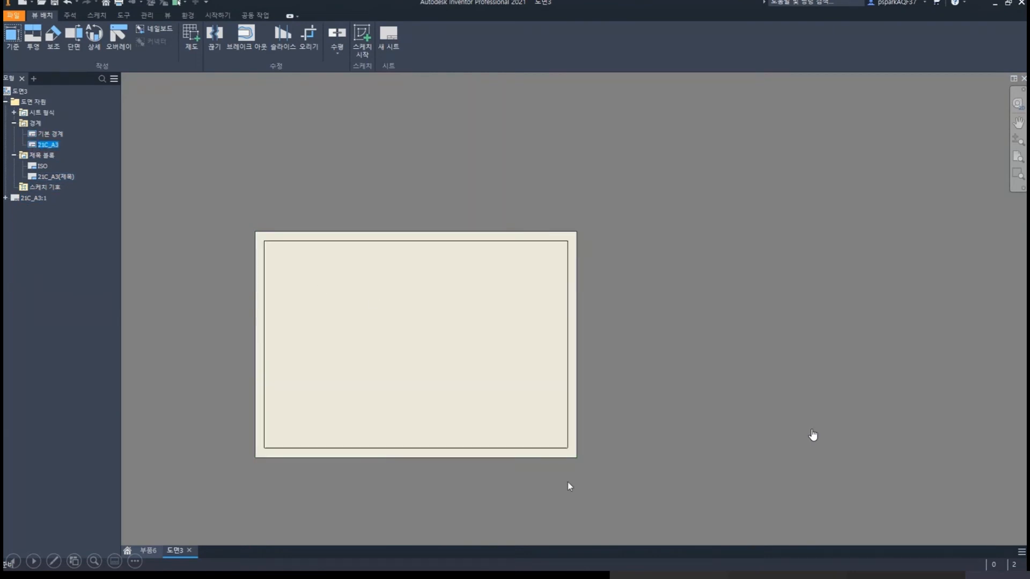
Step: Insert the 21C_A3(제목) title block on the drawing sheet and examine its fields
{"action": "right_click", "coordinate": [38, 177]}
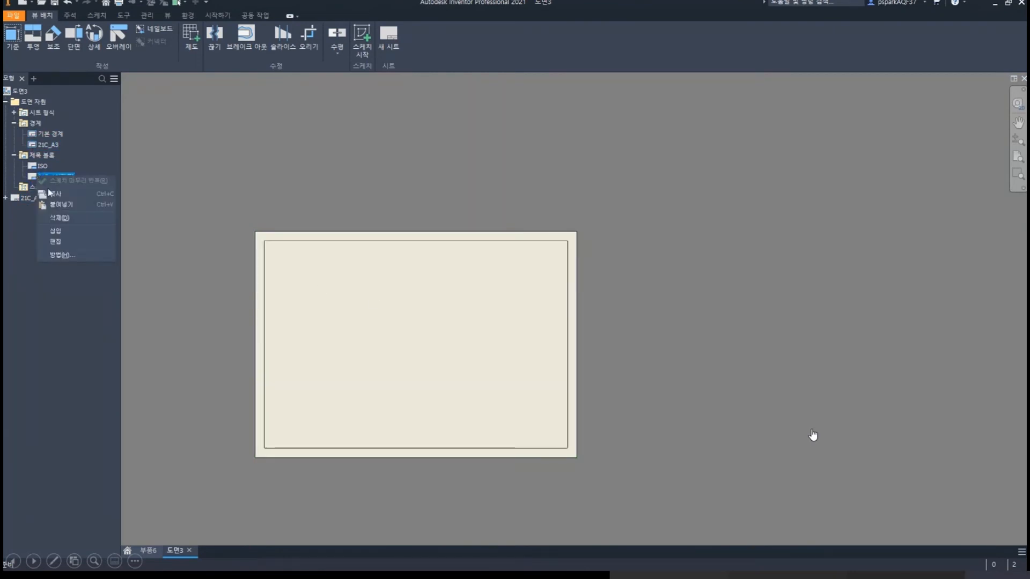
{"action": "left_click", "coordinate": [56, 231]}
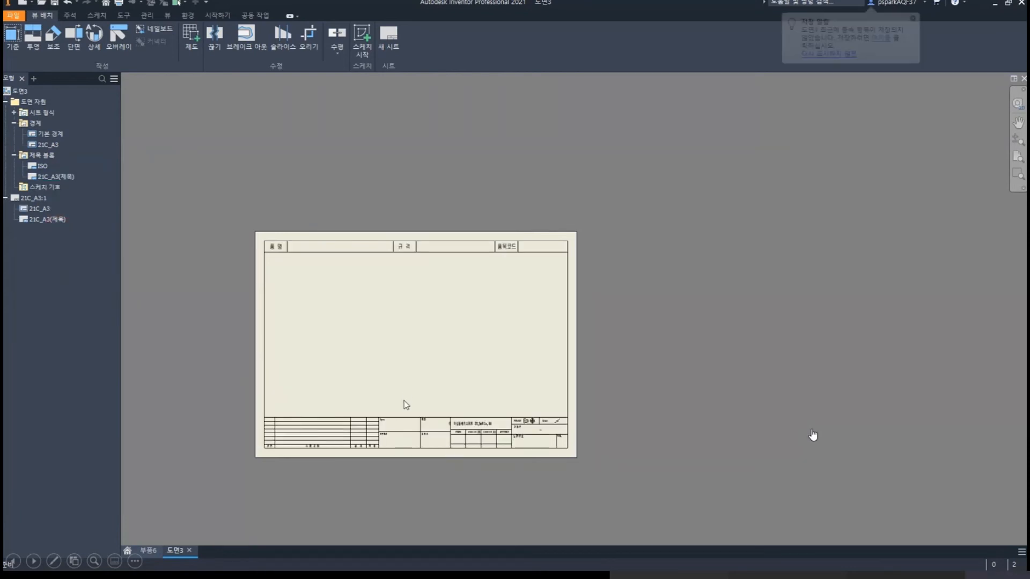
{"action": "scroll", "coordinate": [452, 447], "scroll_direction": "up", "scroll_amount": 4}
{"action": "middle_click_drag", "start_coordinate": [494, 395], "coordinate": [504, 391]}
{"action": "scroll", "coordinate": [545, 377], "scroll_direction": "down", "scroll_amount": 3}
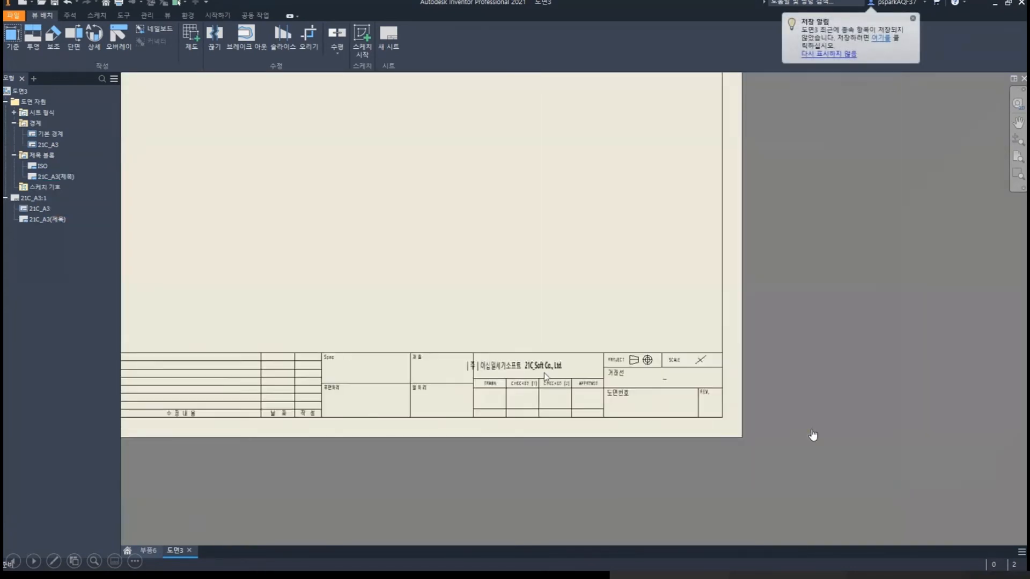
{"action": "middle_click_drag", "start_coordinate": [367, 327], "coordinate": [471, 387]}
{"action": "scroll", "coordinate": [468, 387], "scroll_direction": "up", "scroll_amount": 3}
{"action": "scroll", "coordinate": [484, 190], "scroll_direction": "down", "scroll_amount": 2}
{"action": "middle_click_drag", "start_coordinate": [379, 259], "coordinate": [363, 310]}
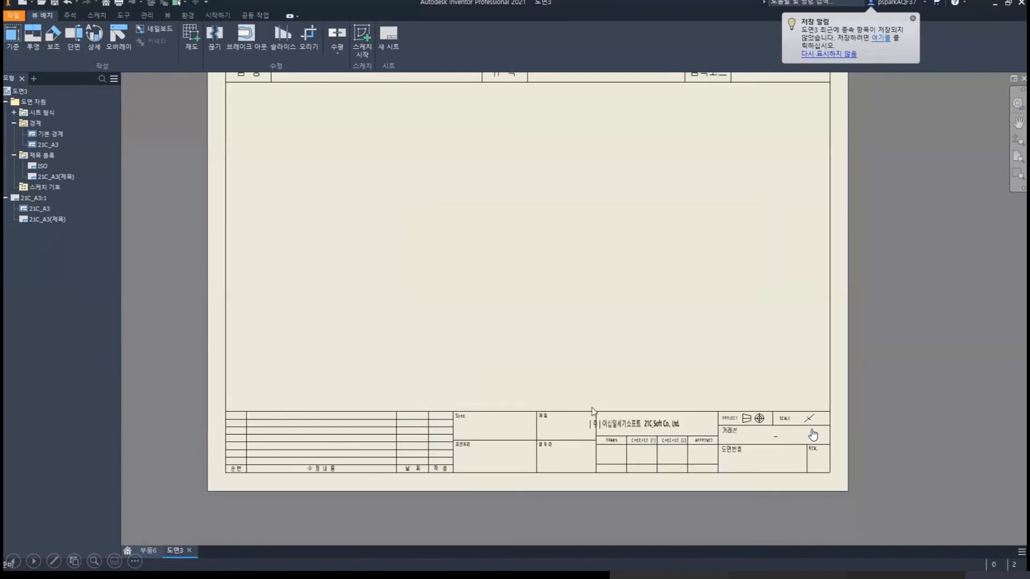
{"action": "middle_click_drag", "start_coordinate": [577, 405], "coordinate": [480, 377]}
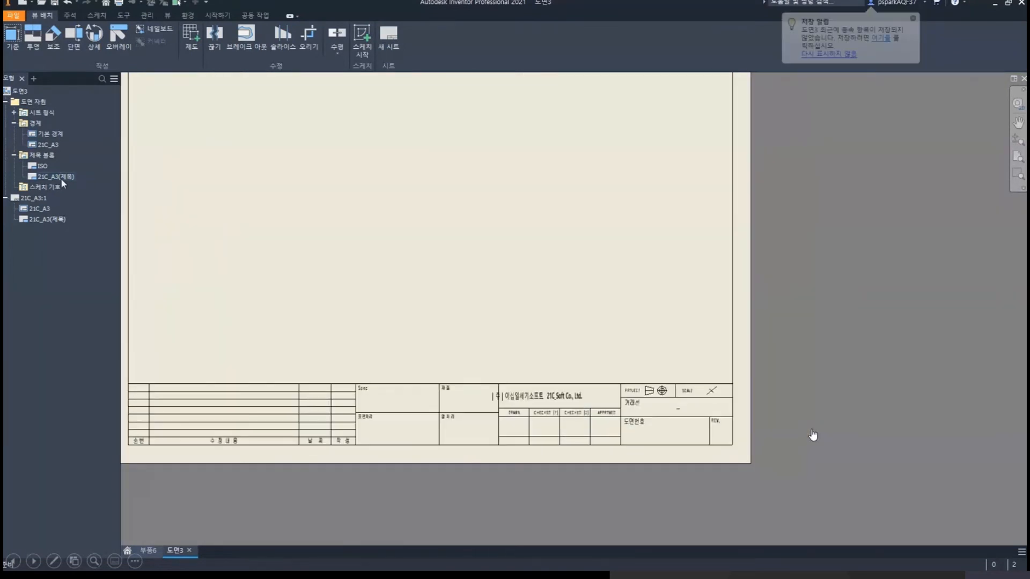
{"action": "left_click", "coordinate": [42, 177]}
{"action": "double_click", "coordinate": [36, 179]}
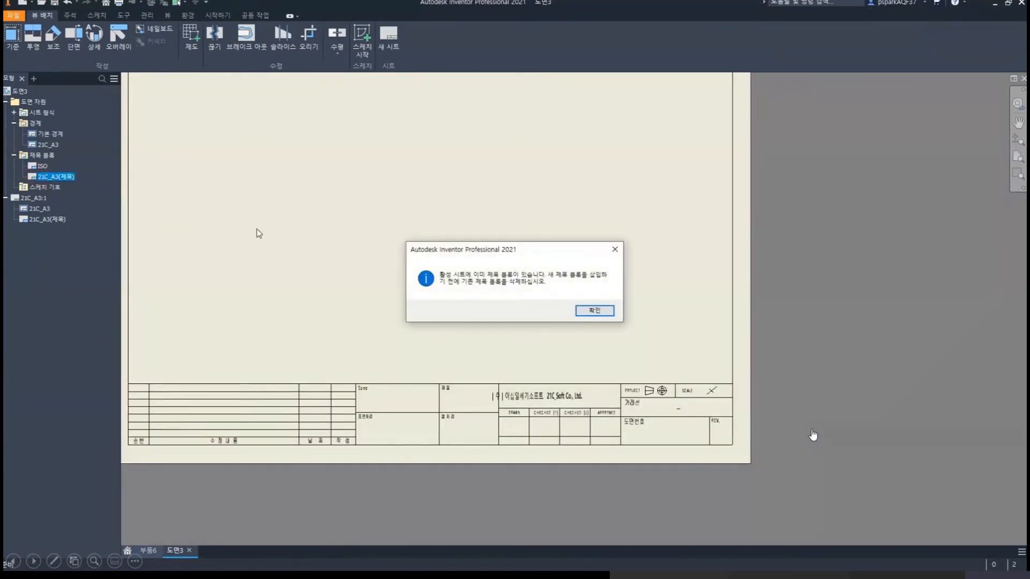
{"action": "left_click", "coordinate": [583, 312]}
Step: Move the company name text fully inside its cell in the 21C_A3(제목) title block definition and save the edits
{"action": "right_click", "coordinate": [38, 225]}
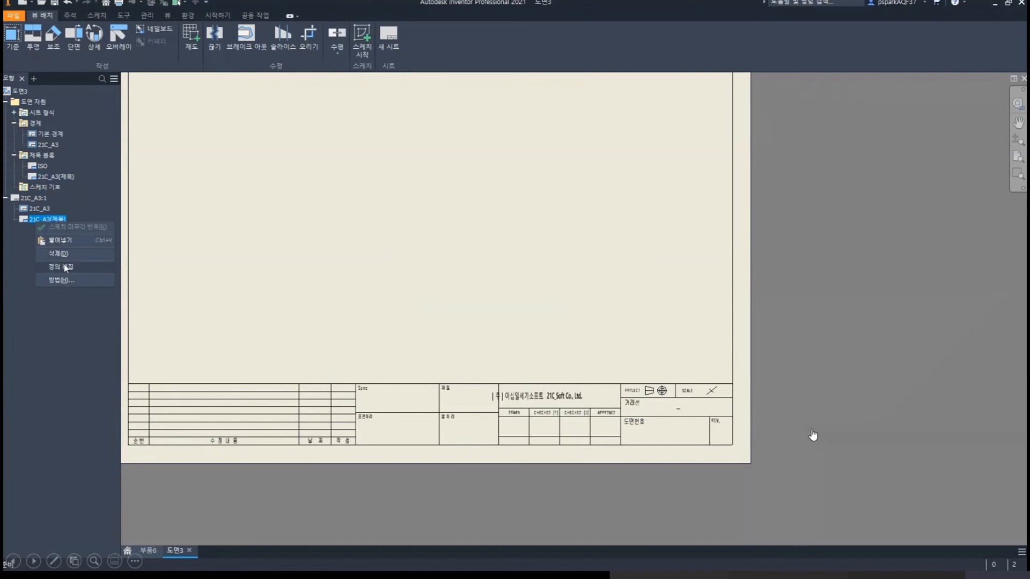
{"action": "left_click", "coordinate": [65, 268]}
{"action": "scroll", "coordinate": [530, 420], "scroll_direction": "up", "scroll_amount": 4}
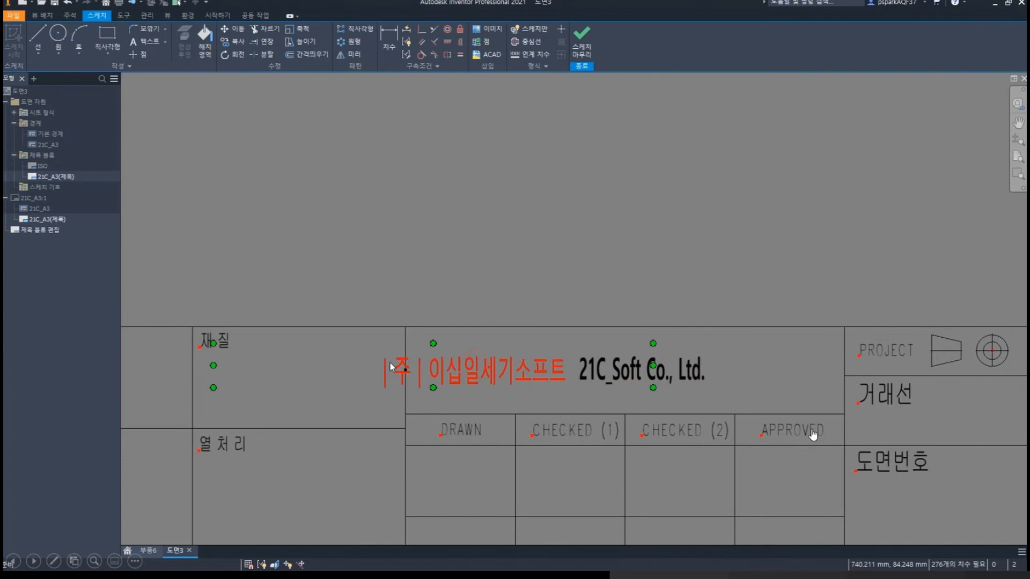
{"action": "left_click", "coordinate": [429, 372]}
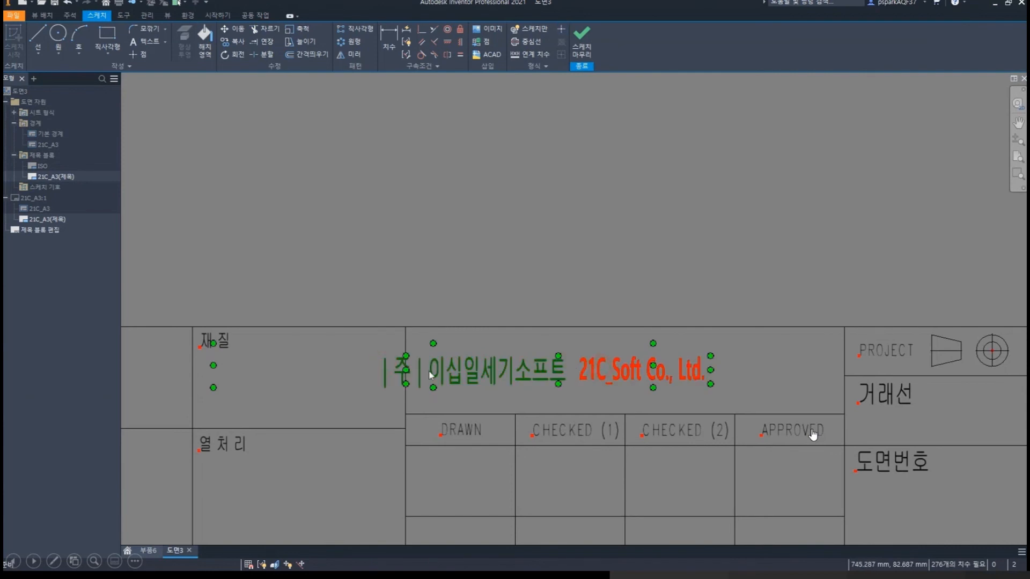
{"action": "left_click_drag", "start_coordinate": [213, 365], "coordinate": [300, 370]}
{"action": "scroll", "coordinate": [655, 267], "scroll_direction": "down", "scroll_amount": 2}
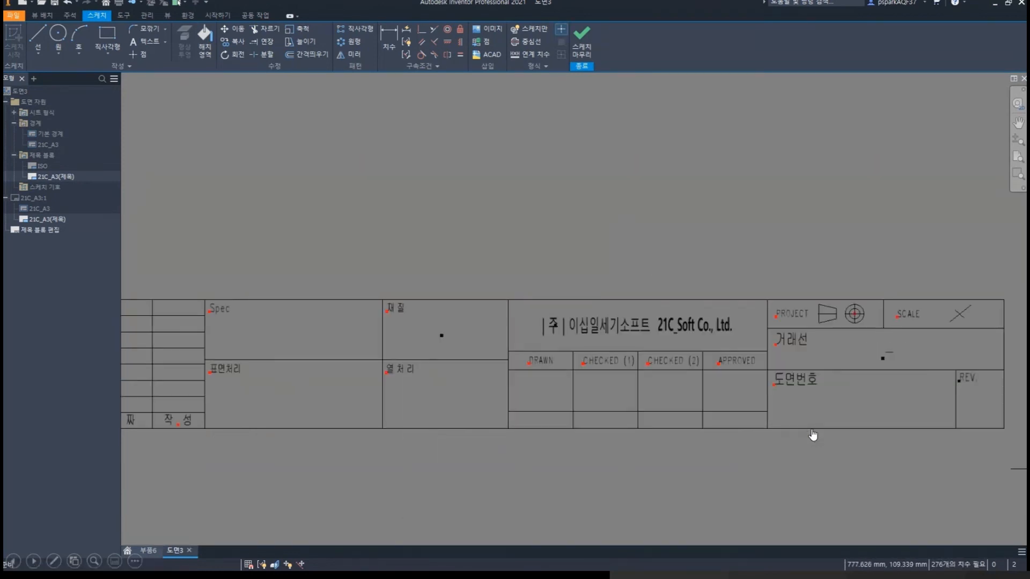
{"action": "left_click", "coordinate": [581, 38]}
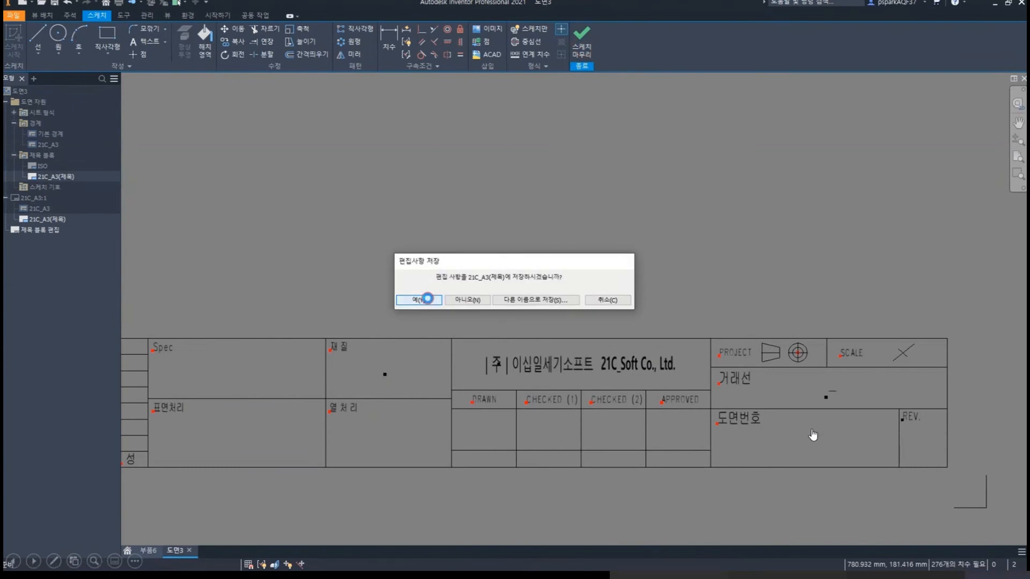
{"action": "left_click", "coordinate": [427, 298]}
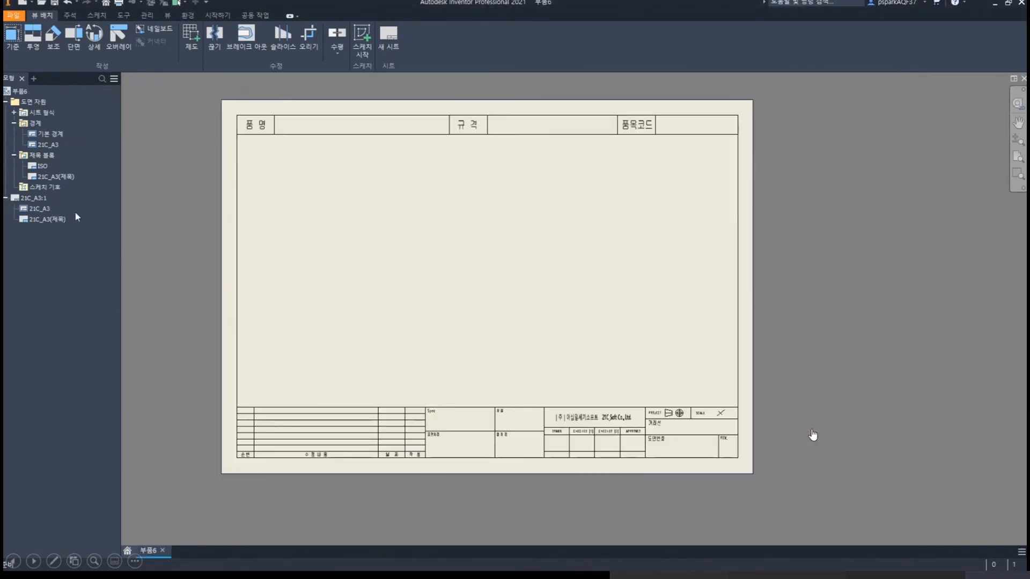
Step: Open the definition of the 21C_A3(제목) title block placed on the 부품6 drawing sheet for editing
{"action": "left_click", "coordinate": [48, 221]}
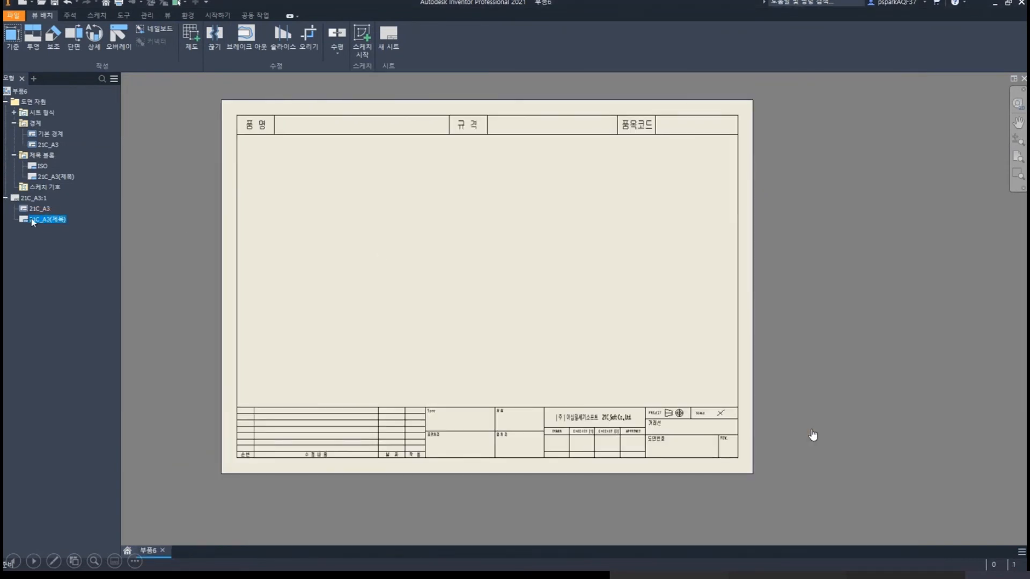
{"action": "right_click", "coordinate": [31, 217]}
{"action": "left_click", "coordinate": [59, 249]}
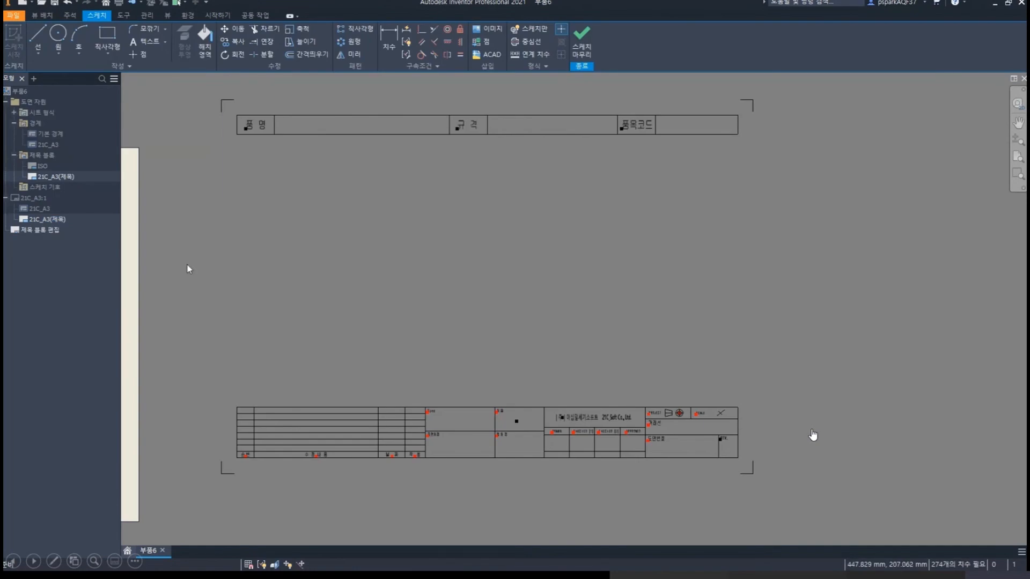
{"action": "middle_click_drag", "start_coordinate": [513, 316], "coordinate": [478, 270]}
{"action": "scroll", "coordinate": [377, 227], "scroll_direction": "up", "scroll_amount": 3}
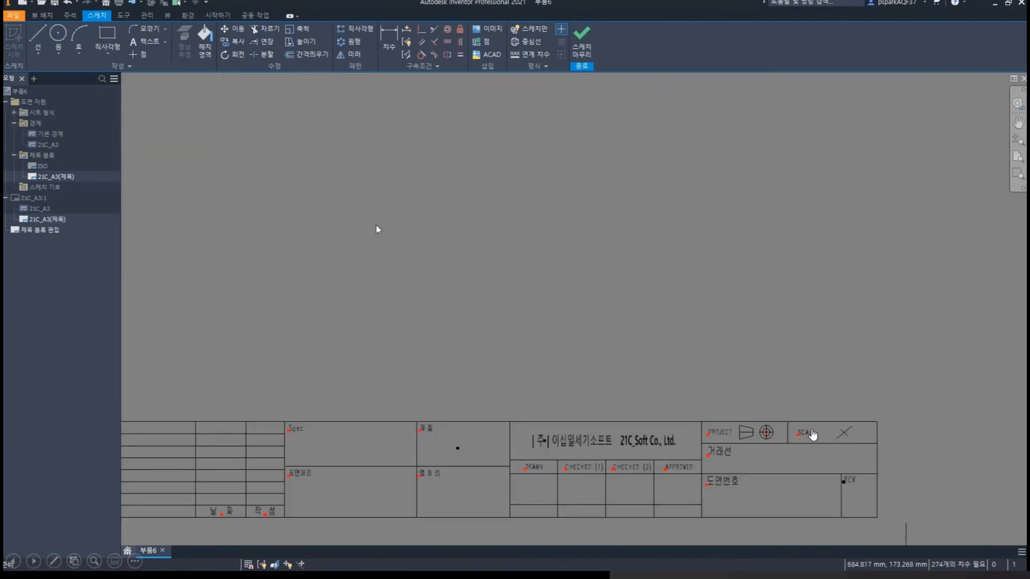
Step: Start a text in the lower cell under DRAWN and insert the 작성 날짜 property from 특성 - 모형
{"action": "left_click", "coordinate": [138, 41]}
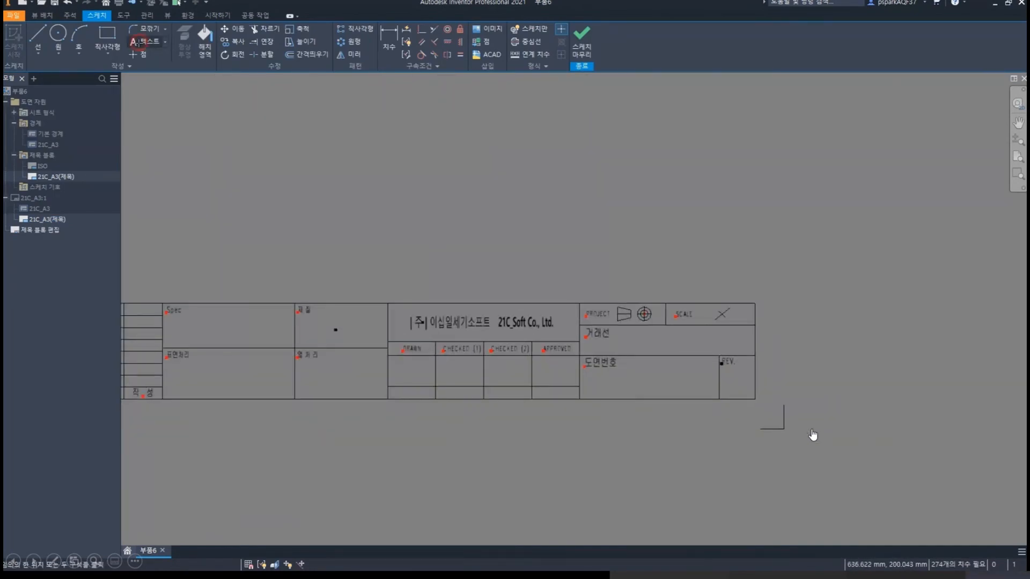
{"action": "middle_click_drag", "start_coordinate": [391, 357], "coordinate": [497, 347]}
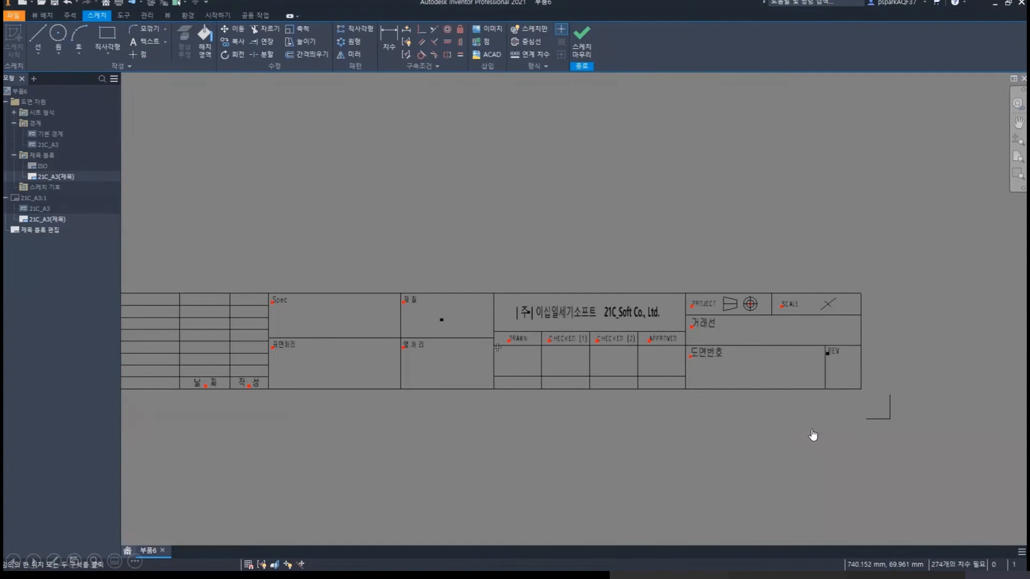
{"action": "scroll", "coordinate": [513, 382], "scroll_direction": "up", "scroll_amount": 3}
{"action": "left_click", "coordinate": [516, 382]}
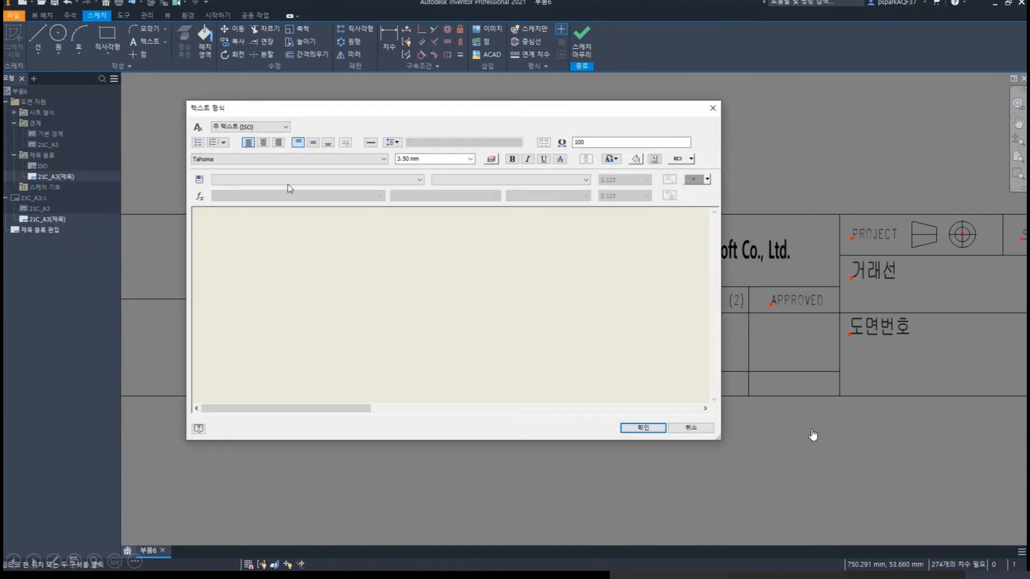
{"action": "left_click", "coordinate": [248, 181]}
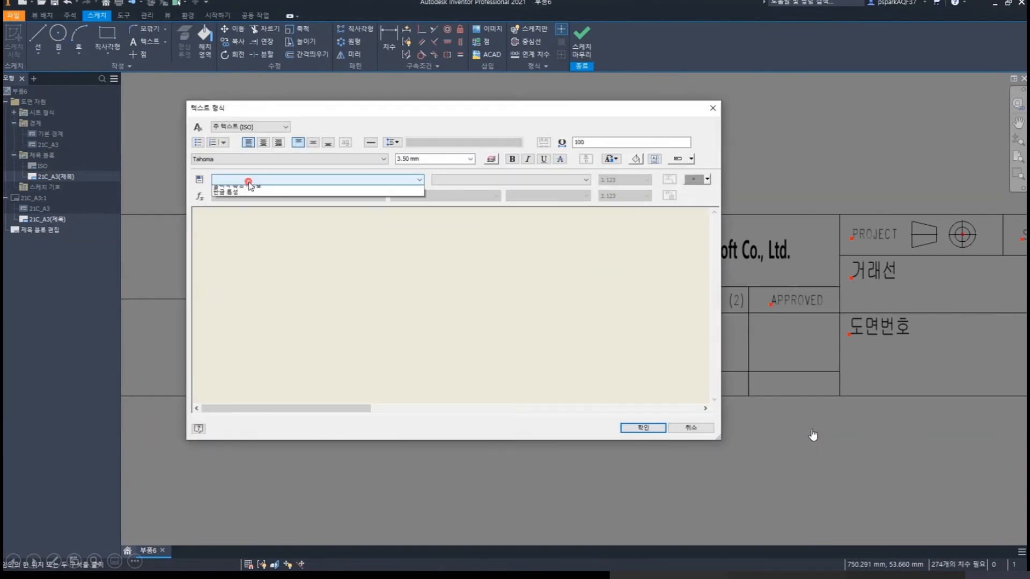
{"action": "left_click", "coordinate": [241, 189]}
{"action": "left_click", "coordinate": [477, 180]}
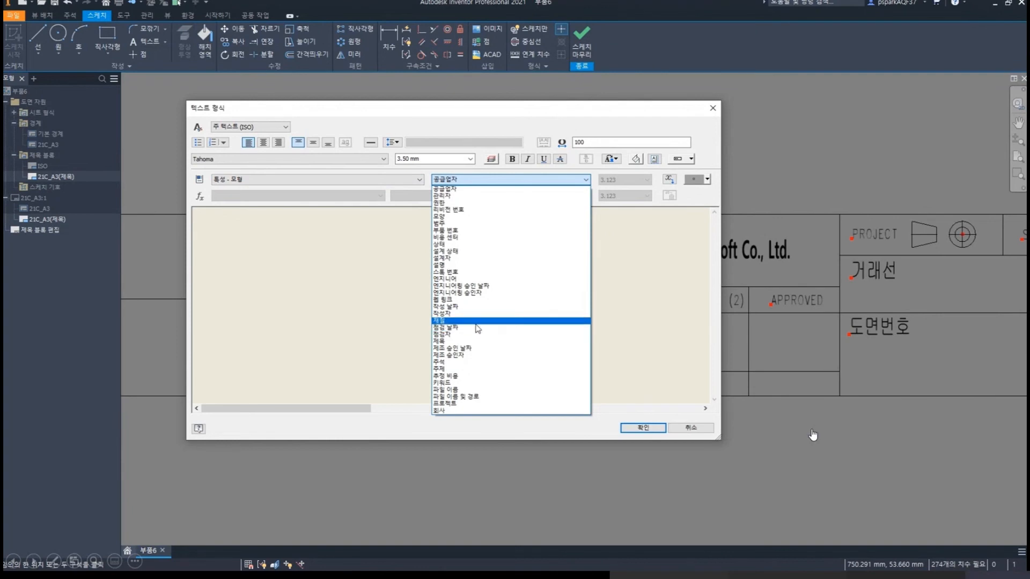
{"action": "left_click", "coordinate": [470, 306]}
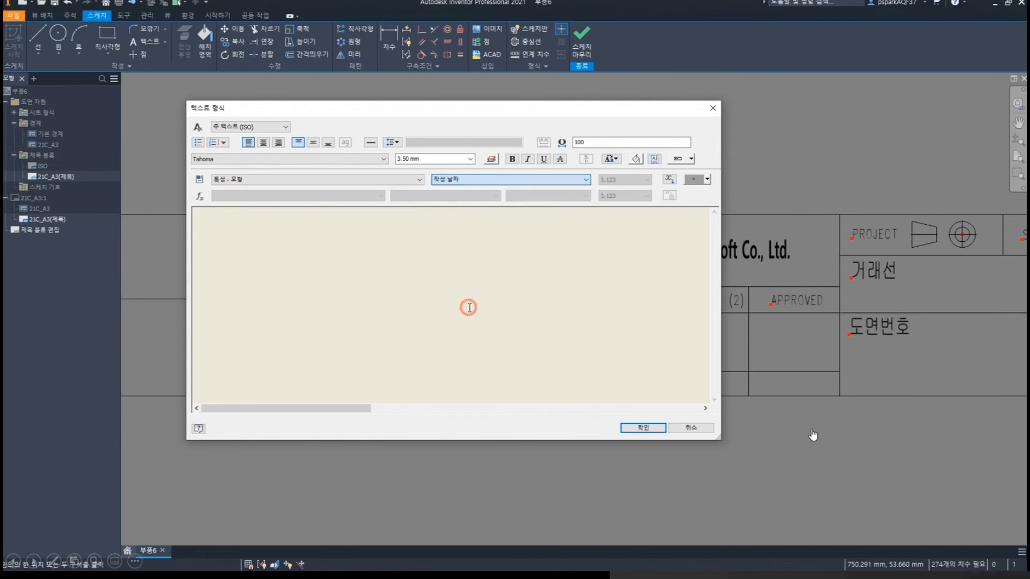
{"action": "left_click", "coordinate": [669, 179]}
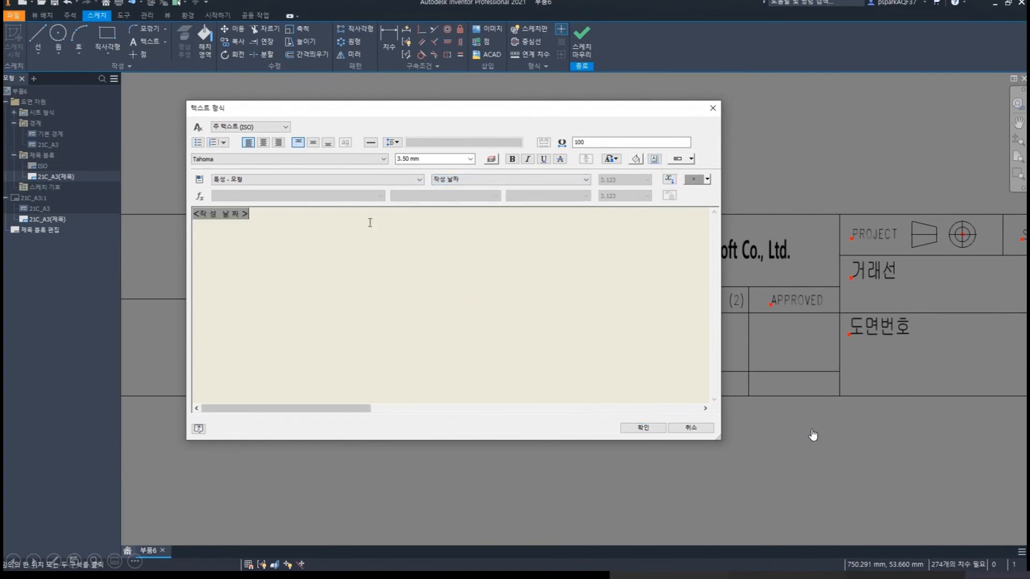
Step: Adjust the text height of the 작성 날짜 field, place the text, and exit the Text command
{"action": "left_click", "coordinate": [470, 159]}
{"action": "left_click", "coordinate": [429, 168]}
{"action": "left_click", "coordinate": [415, 232]}
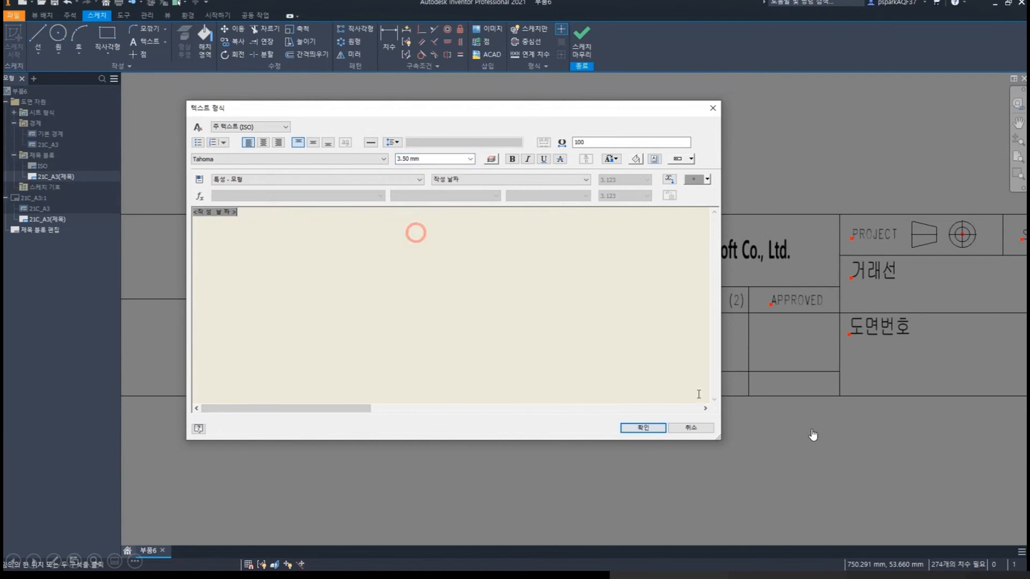
{"action": "left_click", "coordinate": [649, 429]}
{"action": "left_click", "coordinate": [563, 428]}
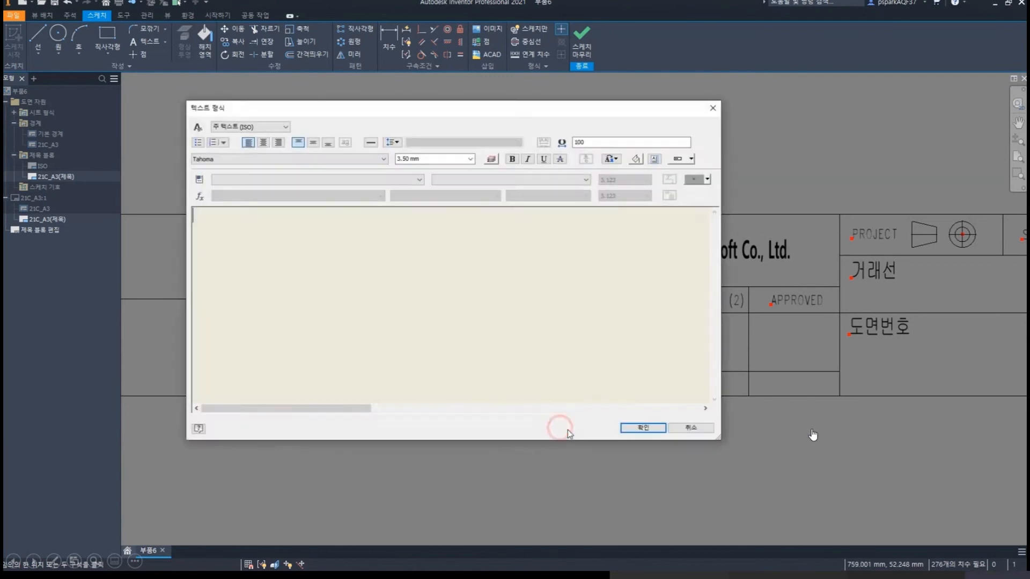
{"action": "key", "text": "Escape"}
{"action": "key", "text": "Escape"}
Step: Centre-justify the 작성 날짜 text horizontally and vertically and fit it inside the bottom cell under DRAWN
{"action": "left_click", "coordinate": [573, 428]}
{"action": "left_click", "coordinate": [551, 395]}
{"action": "left_click_drag", "start_coordinate": [561, 389], "coordinate": [538, 388]}
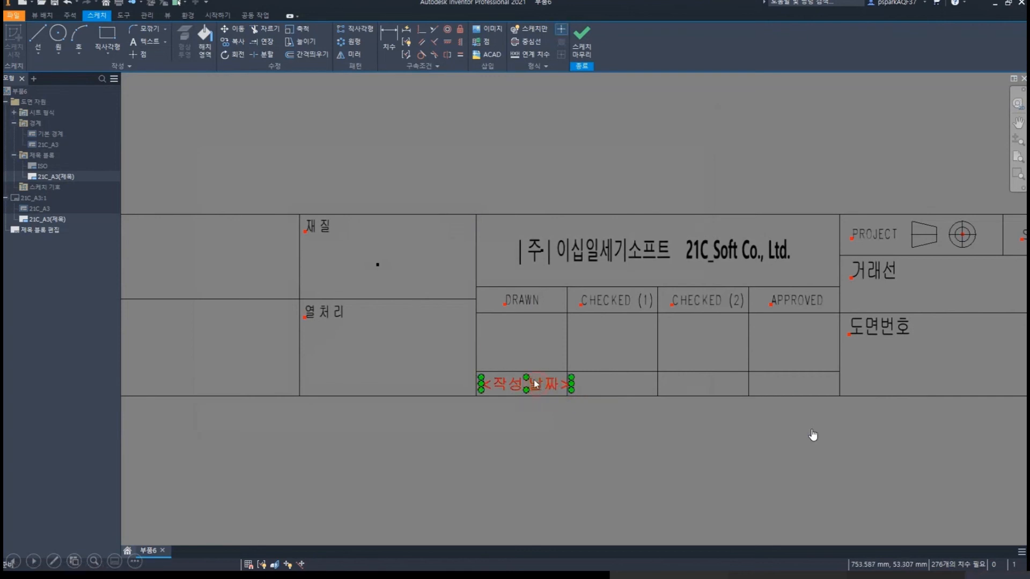
{"action": "double_click", "coordinate": [537, 384]}
{"action": "left_click", "coordinate": [264, 144]}
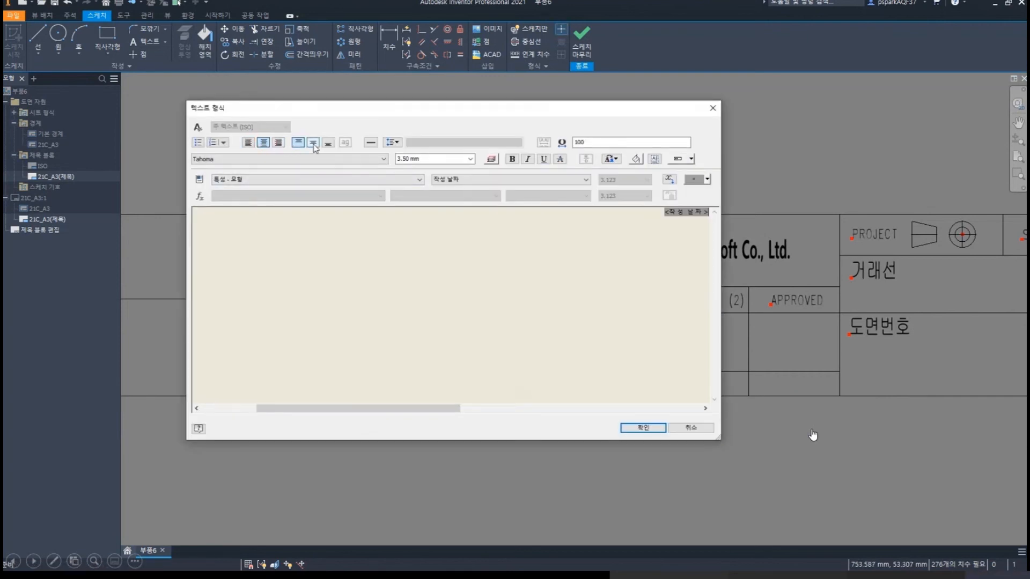
{"action": "left_click", "coordinate": [641, 428]}
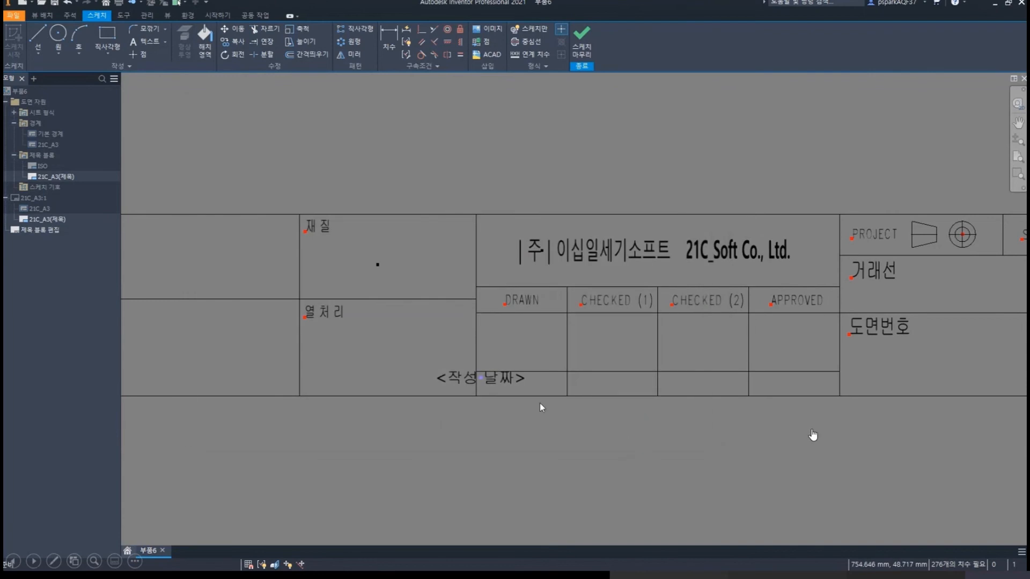
{"action": "left_click_drag", "start_coordinate": [522, 384], "coordinate": [547, 400]}
{"action": "left_click", "coordinate": [543, 388]}
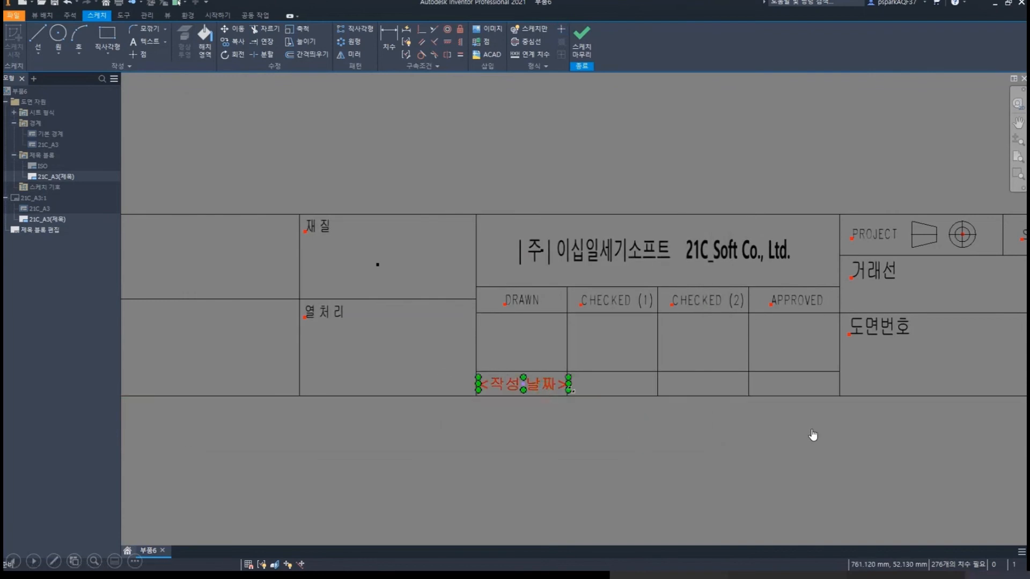
{"action": "left_click", "coordinate": [591, 403]}
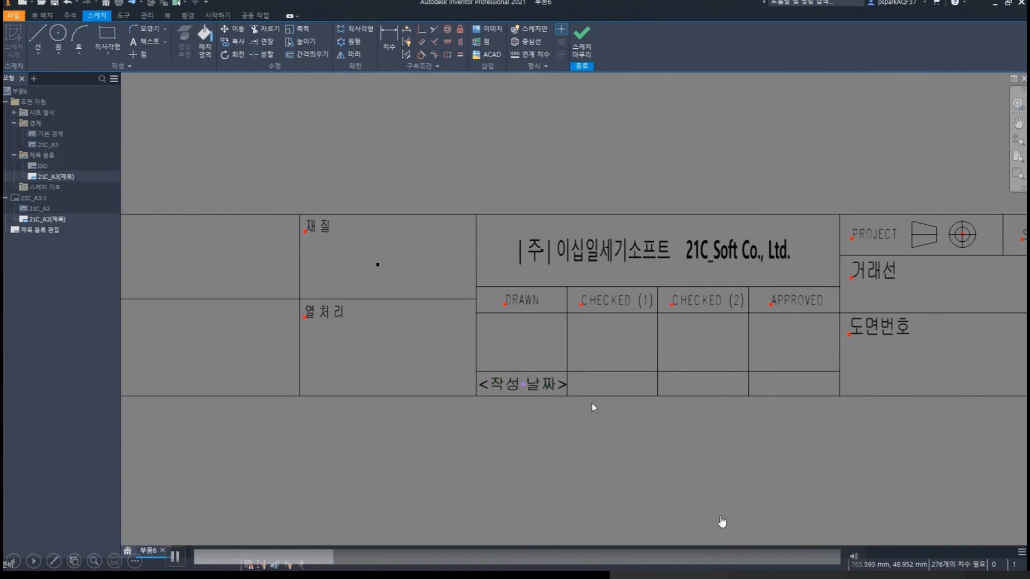
{"action": "left_click", "coordinate": [359, 556]}
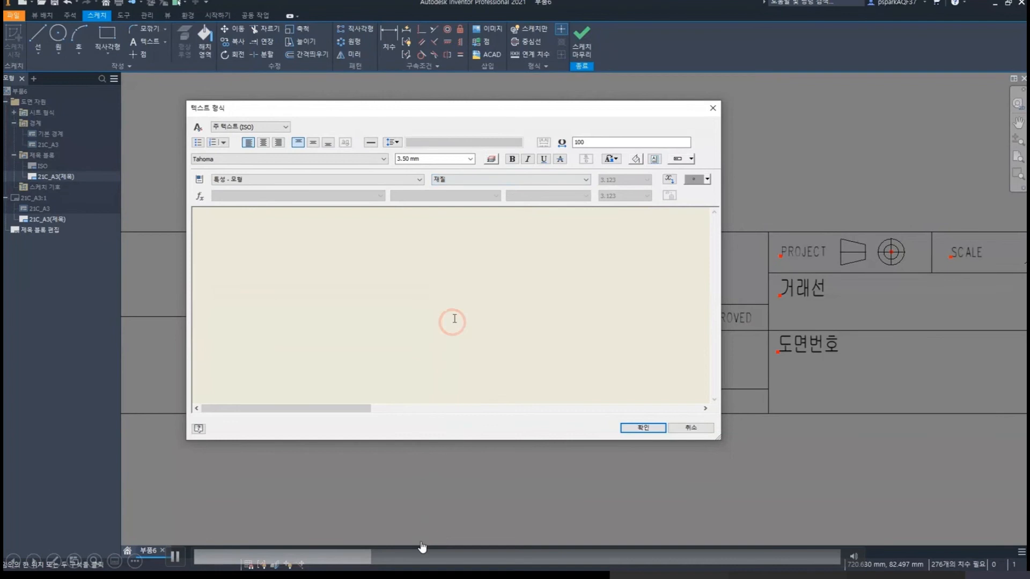
{"action": "left_click", "coordinate": [415, 558]}
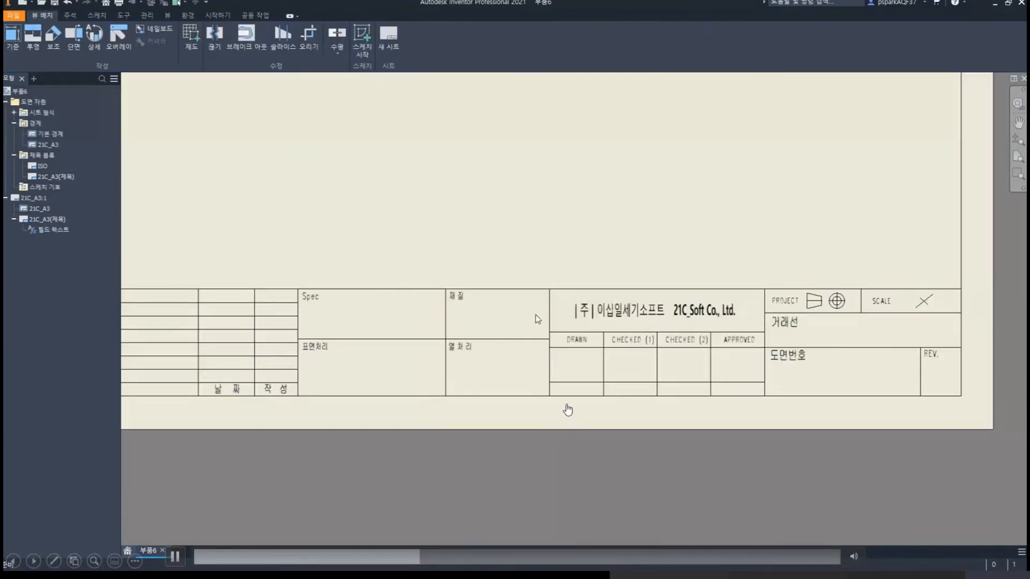
{"action": "left_click", "coordinate": [405, 557]}
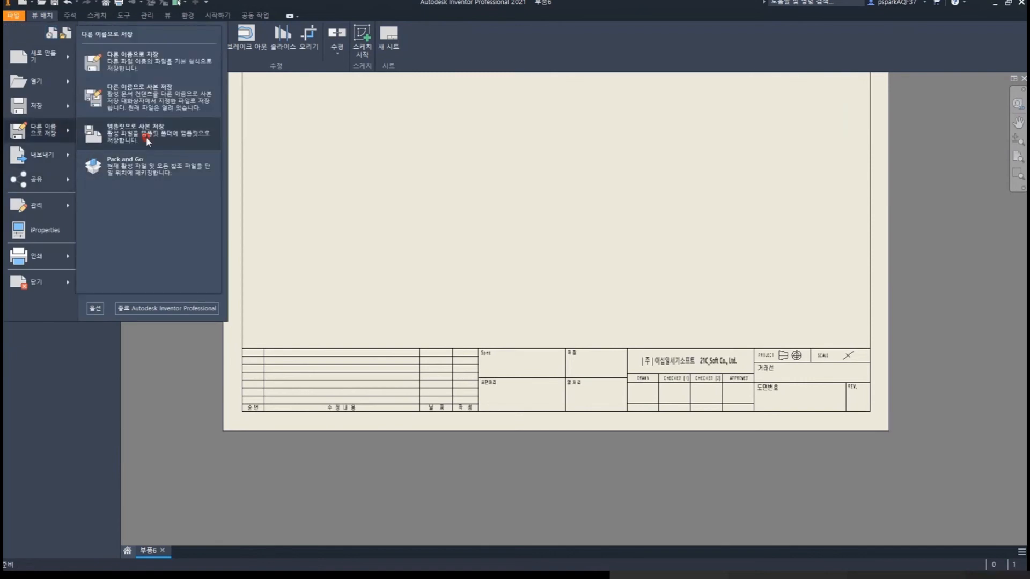
Step: Save a copy of the drawing as a template named 21C_A3 in the Templates folder, and close the drawing without saving it
{"action": "type", "text": "2"}
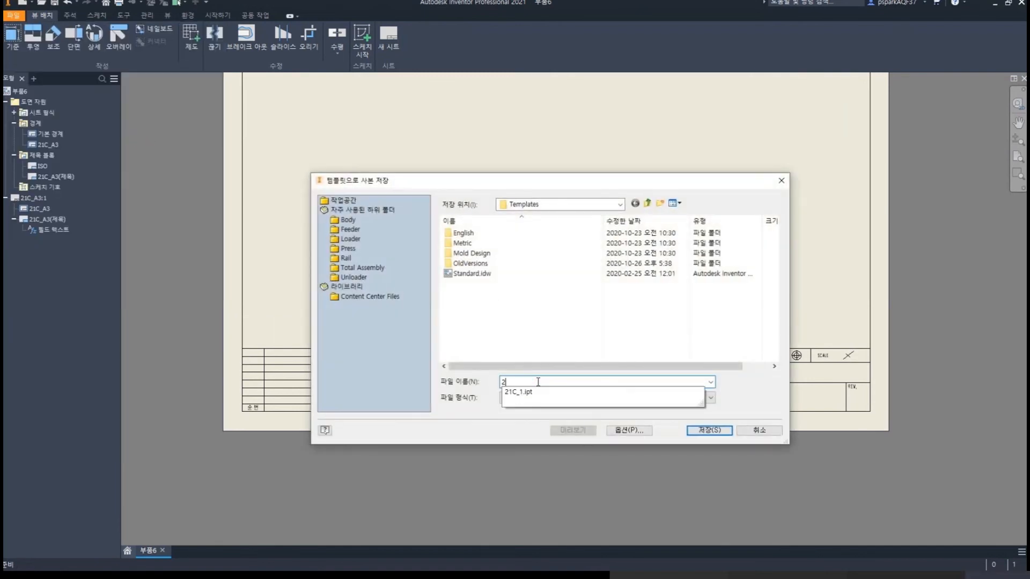
{"action": "type", "text": "1C_A3"}
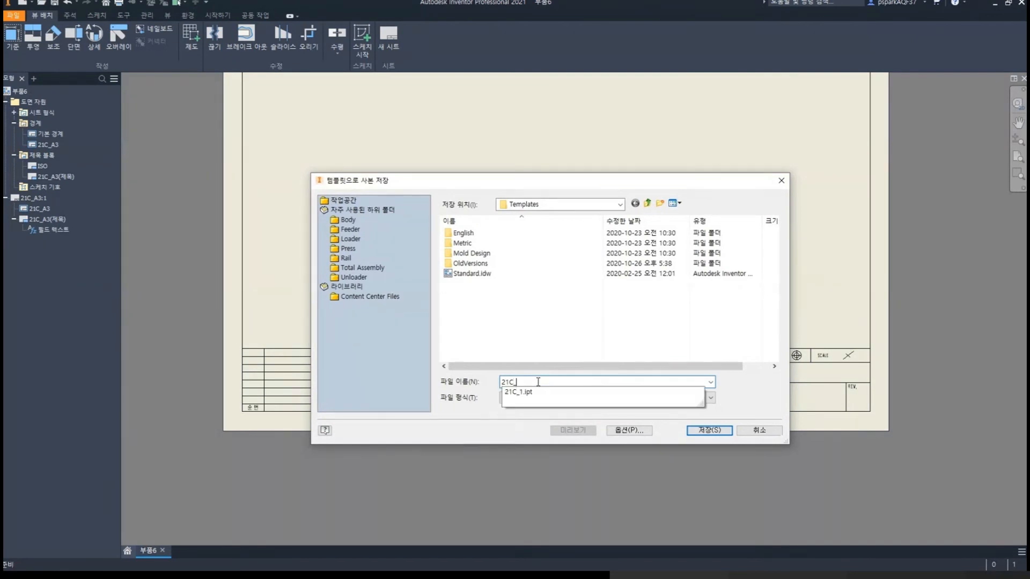
{"action": "left_click", "coordinate": [696, 431]}
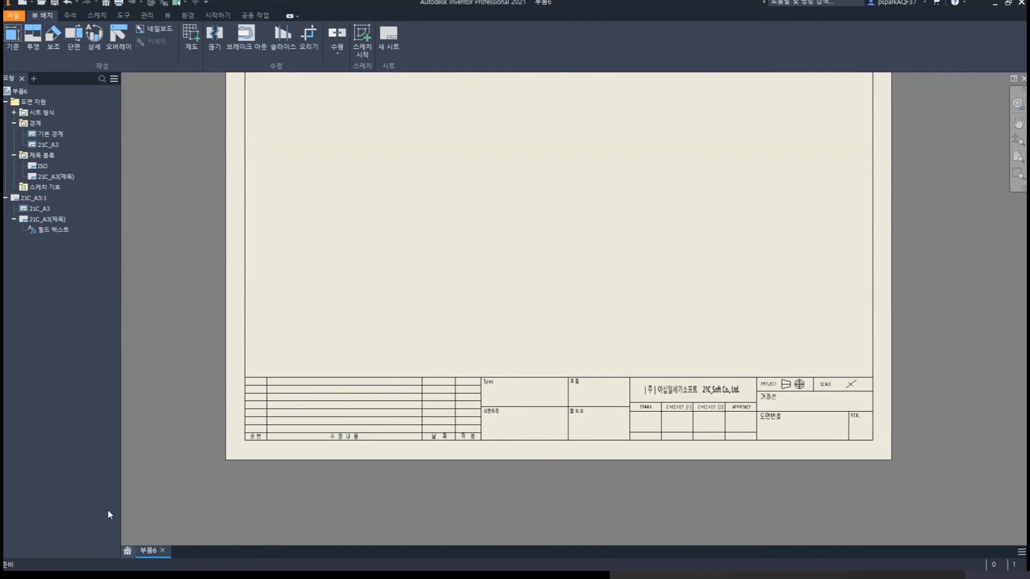
{"action": "left_click", "coordinate": [162, 550]}
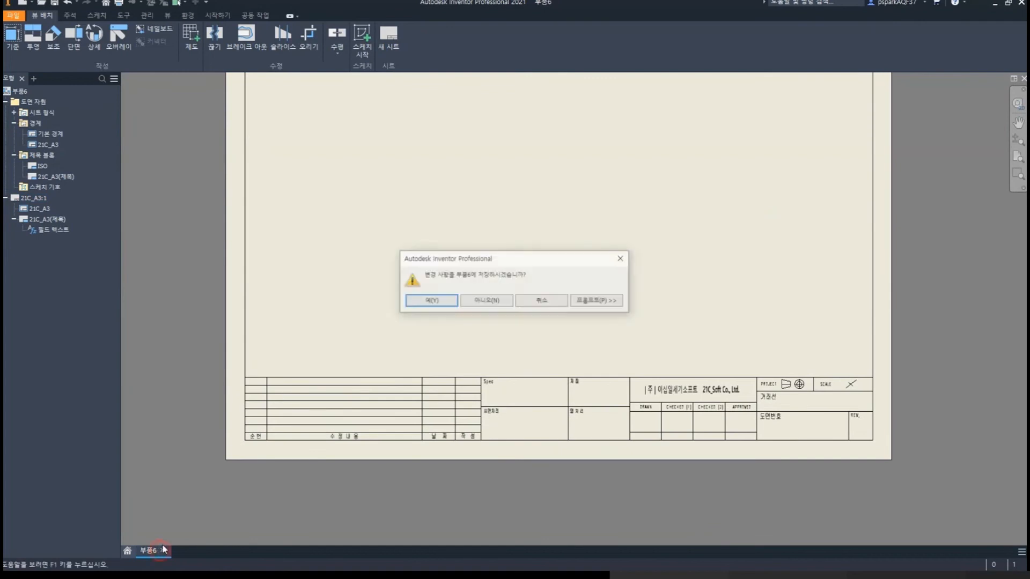
{"action": "left_click", "coordinate": [477, 301]}
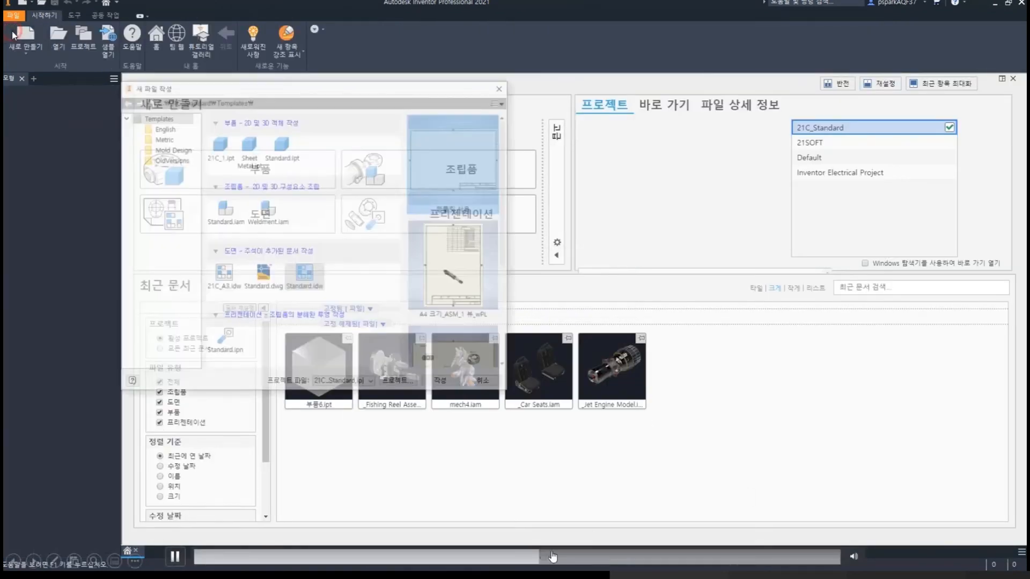
{"action": "left_click", "coordinate": [569, 555]}
{"action": "left_click", "coordinate": [513, 556]}
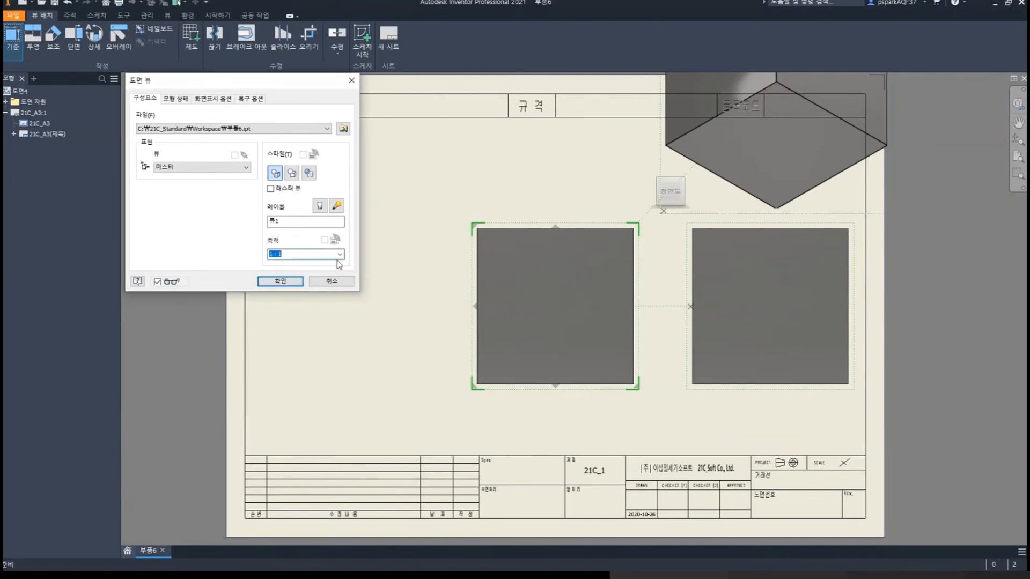
Step: Create the base, side and isometric views of 부품6.ipt and arrange them within the A3 border, with the isometric above the side view
{"action": "left_click", "coordinate": [281, 280]}
{"action": "left_click_drag", "start_coordinate": [600, 275], "coordinate": [440, 343]}
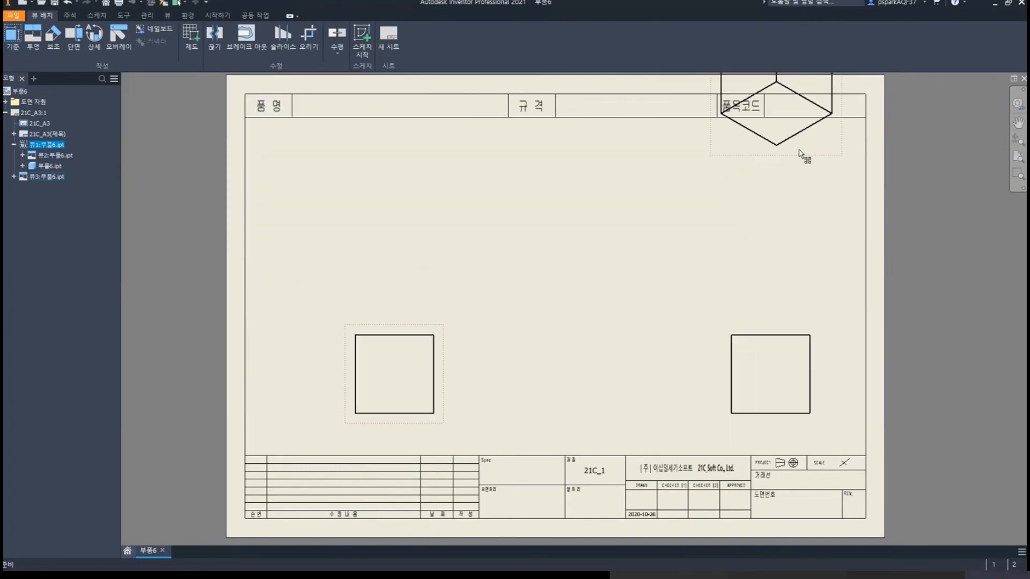
{"action": "left_click", "coordinate": [800, 142]}
{"action": "left_click_drag", "start_coordinate": [759, 154], "coordinate": [726, 295]}
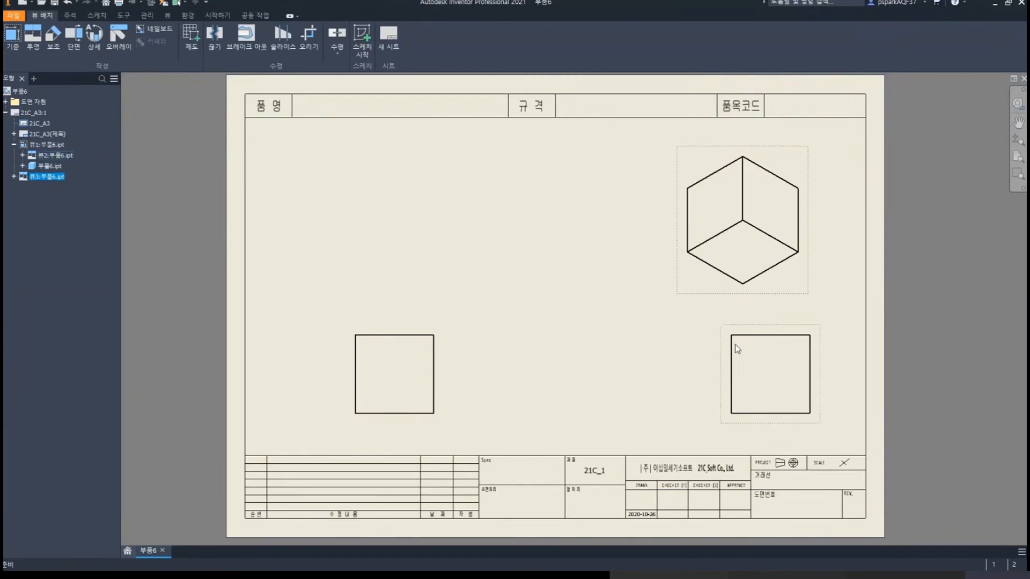
Step: Move the side view closer to the base view along the lower row of the sheet
{"action": "left_click", "coordinate": [719, 358]}
{"action": "left_click_drag", "start_coordinate": [719, 358], "coordinate": [504, 331]}
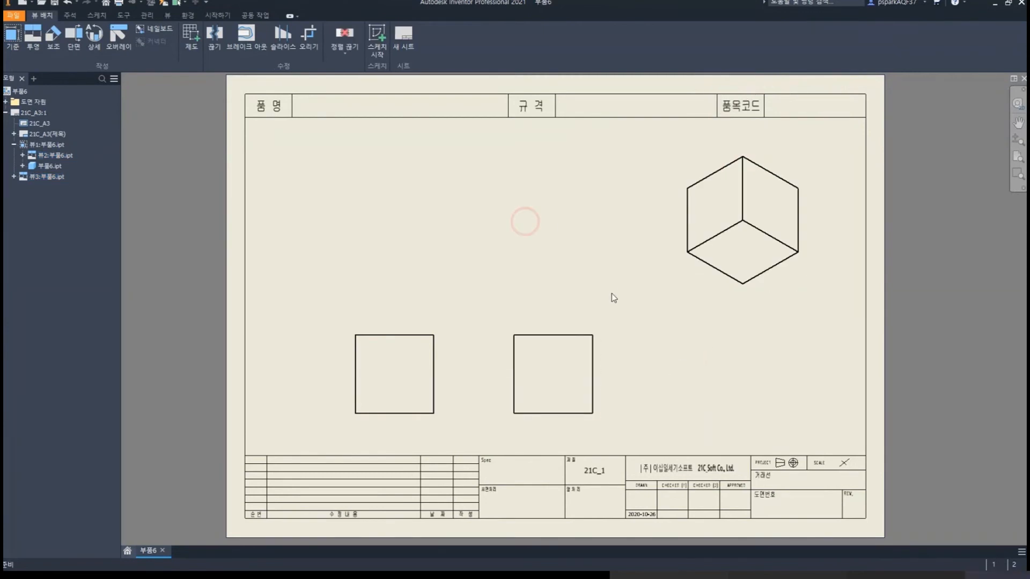
Step: Examine the 재질 and creation date entries filled into the title block
{"action": "scroll", "coordinate": [554, 430], "scroll_direction": "up", "scroll_amount": 5}
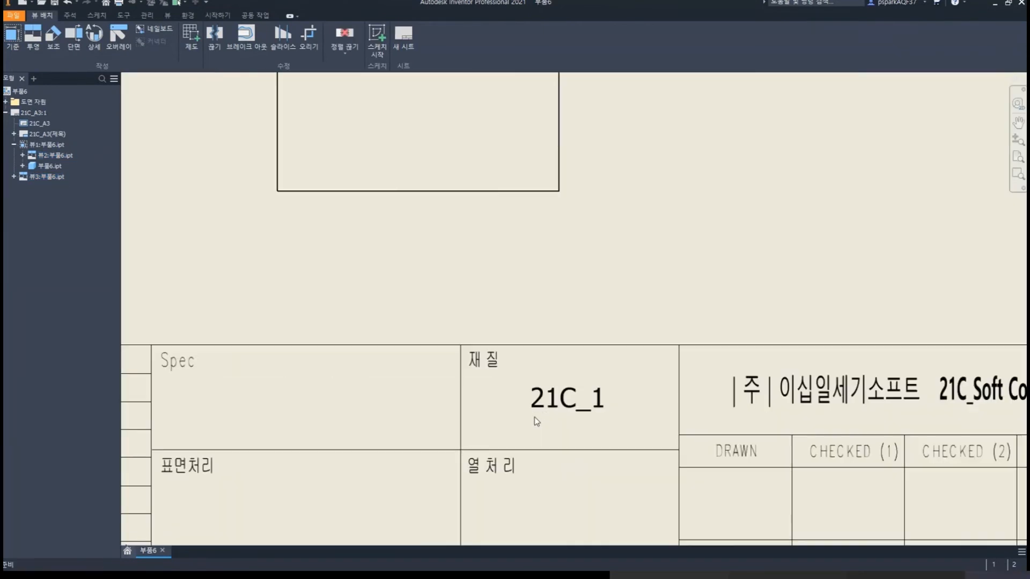
{"action": "scroll", "coordinate": [553, 363], "scroll_direction": "down", "scroll_amount": 5}
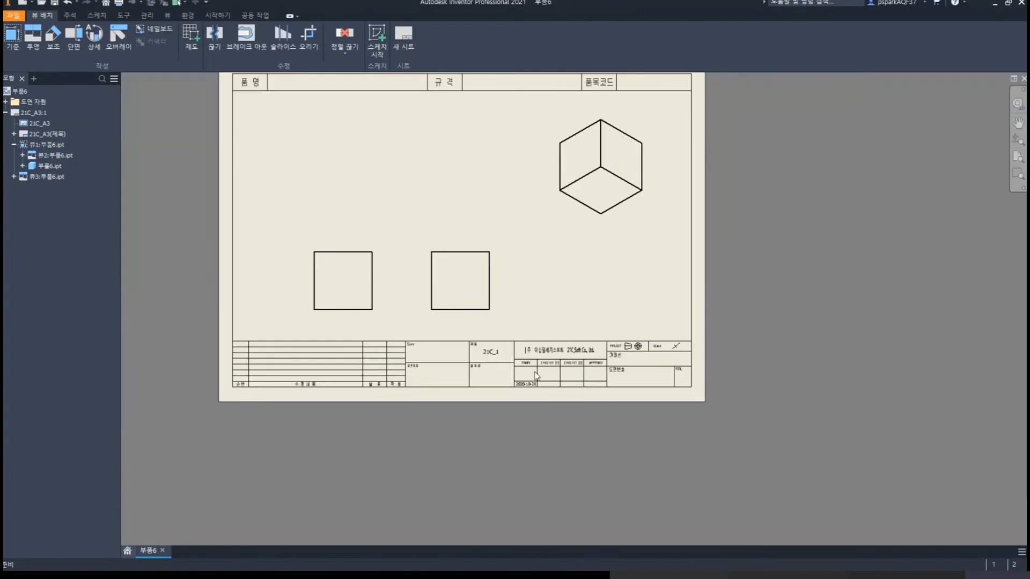
{"action": "scroll", "coordinate": [522, 401], "scroll_direction": "up", "scroll_amount": 4}
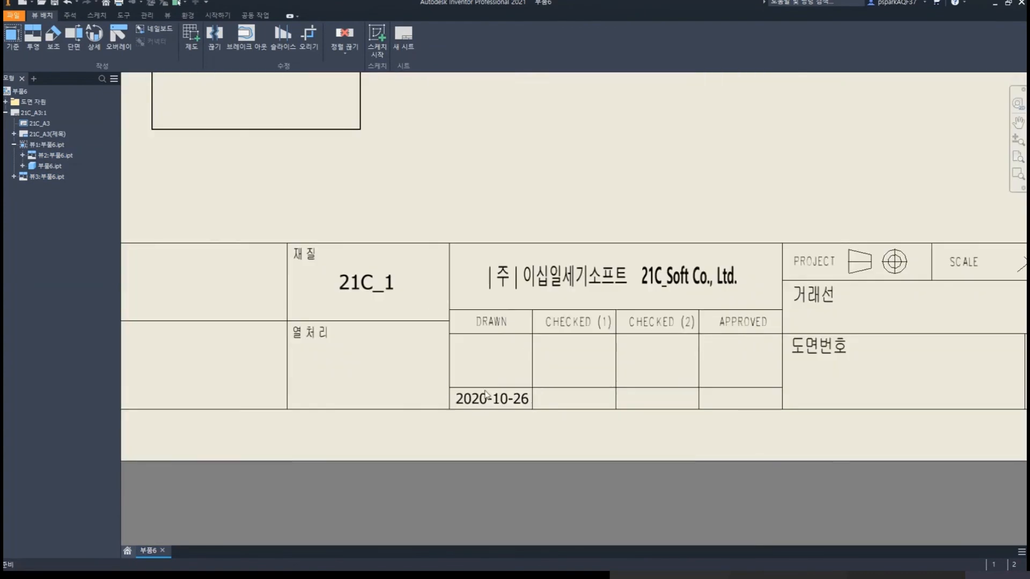
{"action": "scroll", "coordinate": [486, 395], "scroll_direction": "down", "scroll_amount": 4}
{"action": "scroll", "coordinate": [594, 460], "scroll_direction": "up", "scroll_amount": 4}
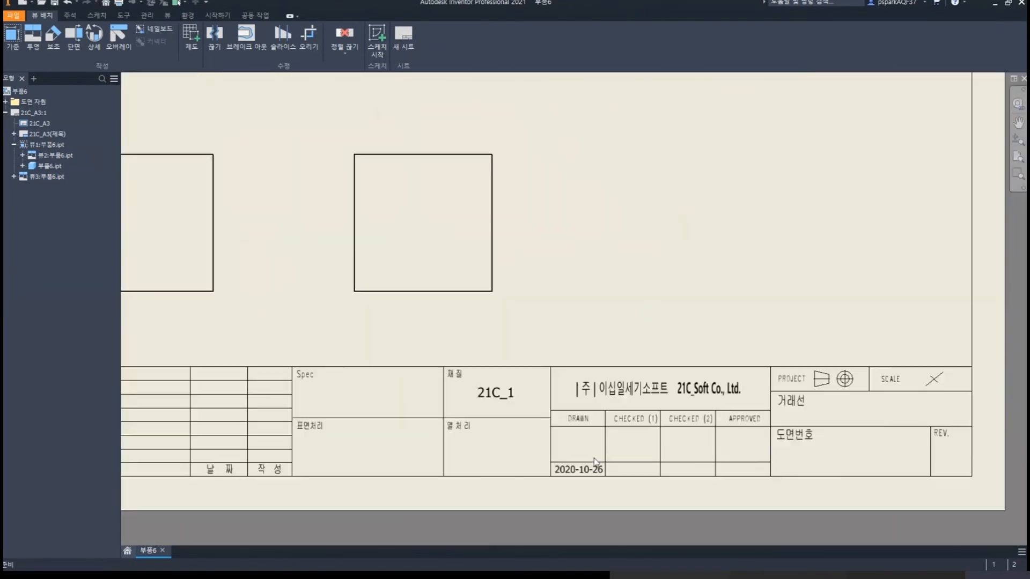
{"action": "scroll", "coordinate": [594, 460], "scroll_direction": "up", "scroll_amount": 3}
{"action": "scroll", "coordinate": [570, 429], "scroll_direction": "down", "scroll_amount": 2}
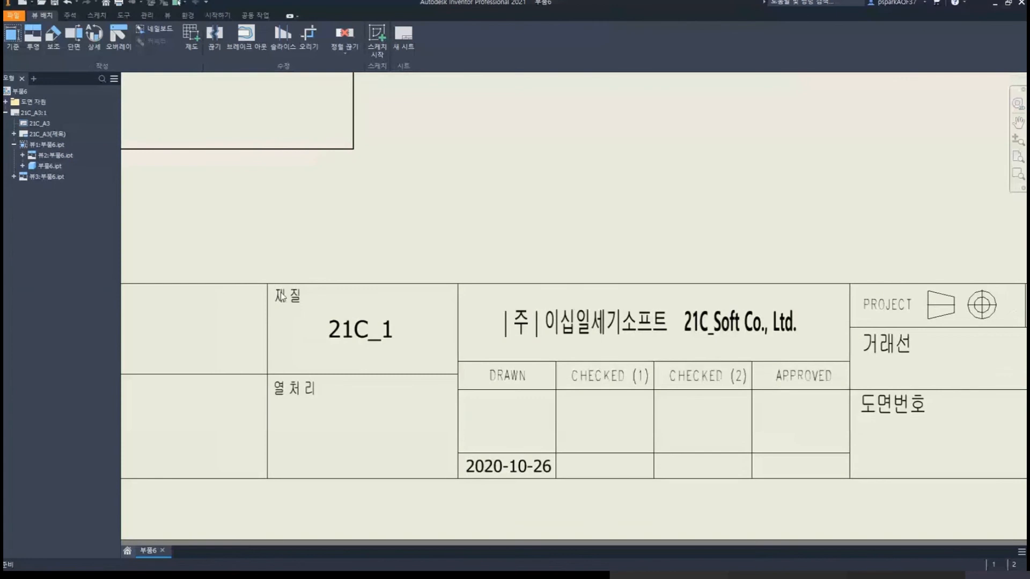
Step: Open the sheet's 21C_A3(제목) title block definition for editing
{"action": "right_click", "coordinate": [25, 180]}
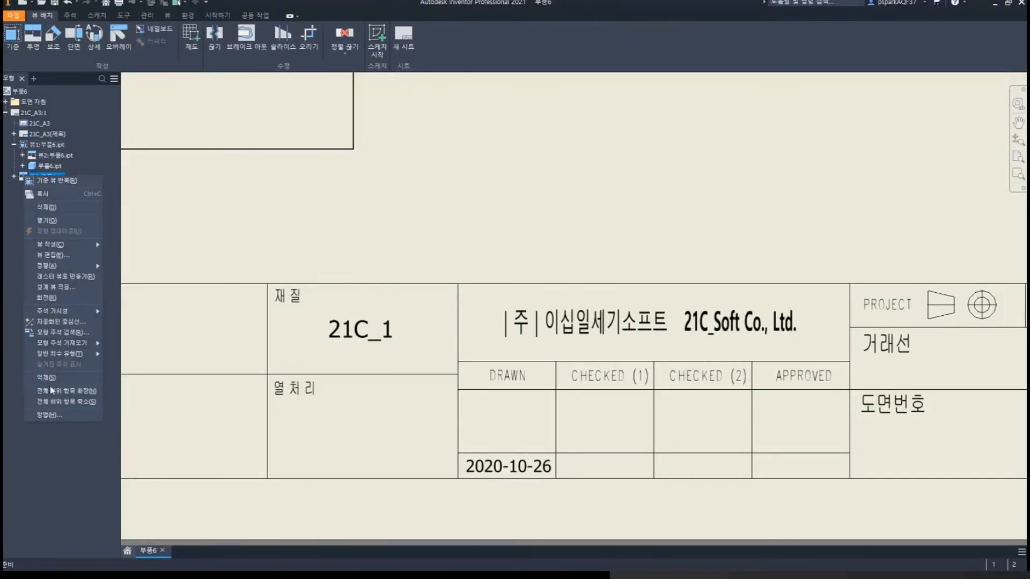
{"action": "left_click", "coordinate": [9, 186]}
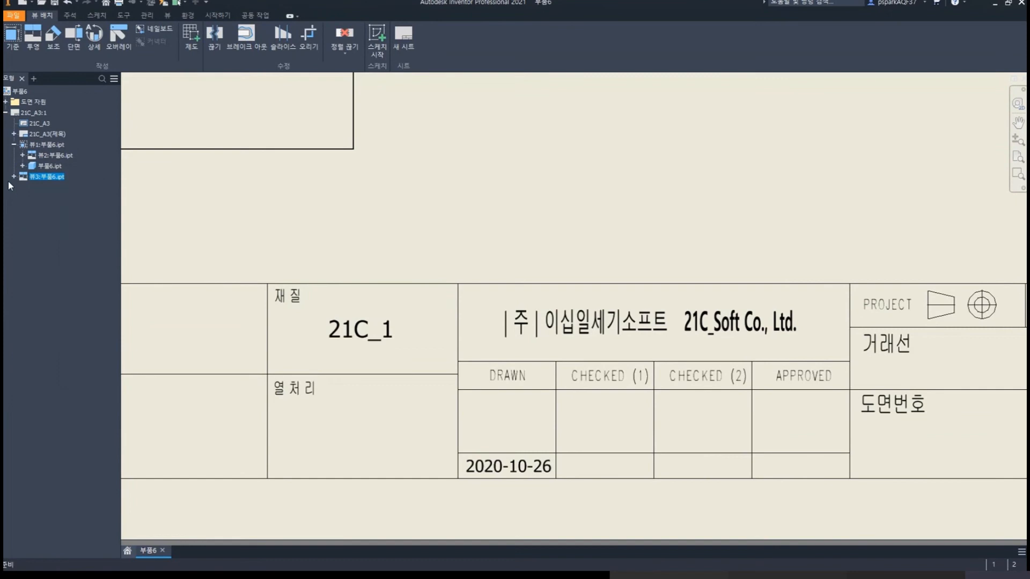
{"action": "right_click", "coordinate": [35, 189]}
{"action": "left_click", "coordinate": [21, 158]}
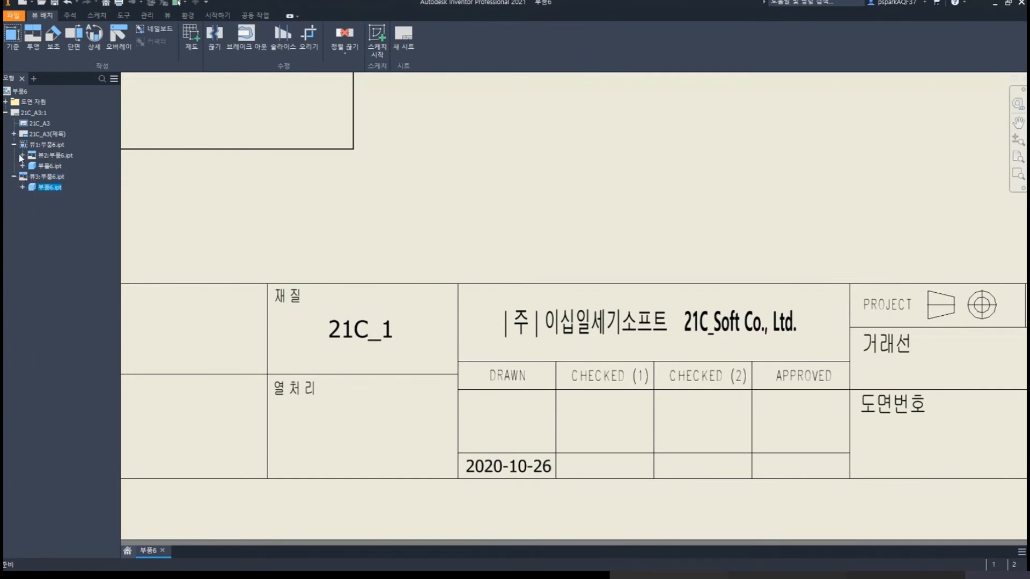
{"action": "left_click", "coordinate": [14, 135]}
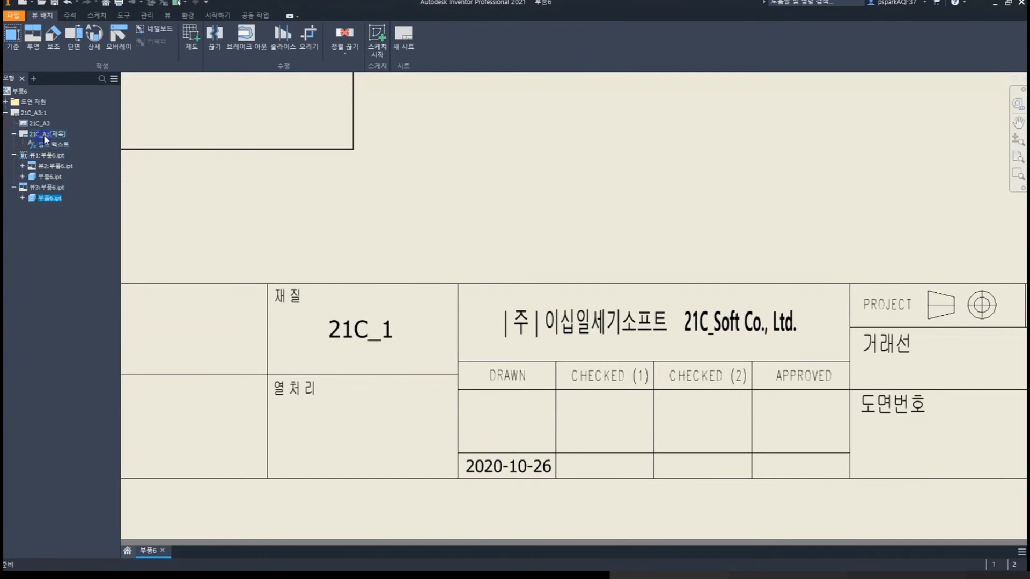
{"action": "right_click", "coordinate": [45, 135]}
{"action": "left_click", "coordinate": [81, 163]}
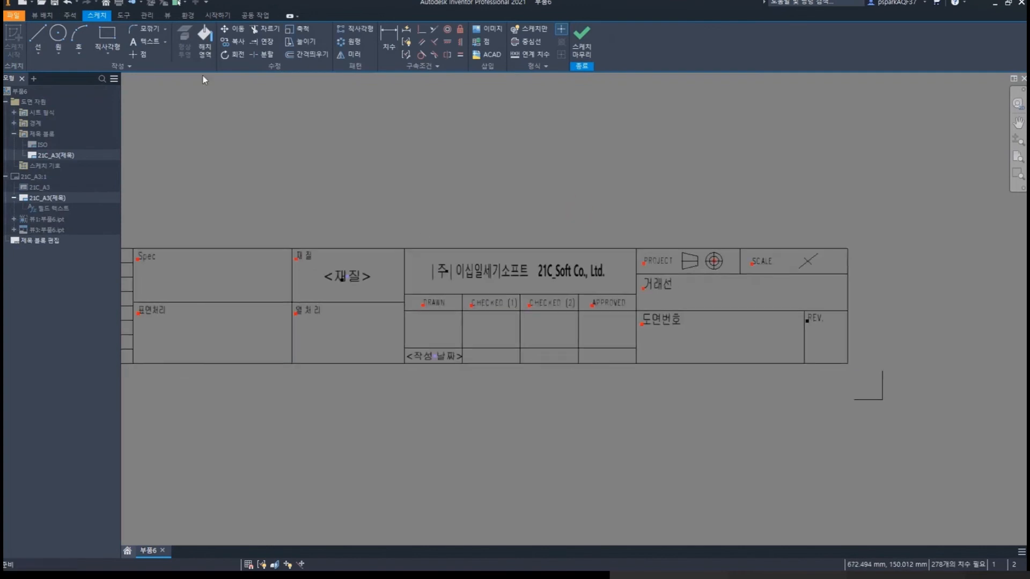
Step: Insert the model's custom property 작성자 as centre-justified text in the empty cell under DRAWN
{"action": "left_click", "coordinate": [434, 325]}
{"action": "left_click", "coordinate": [316, 176]}
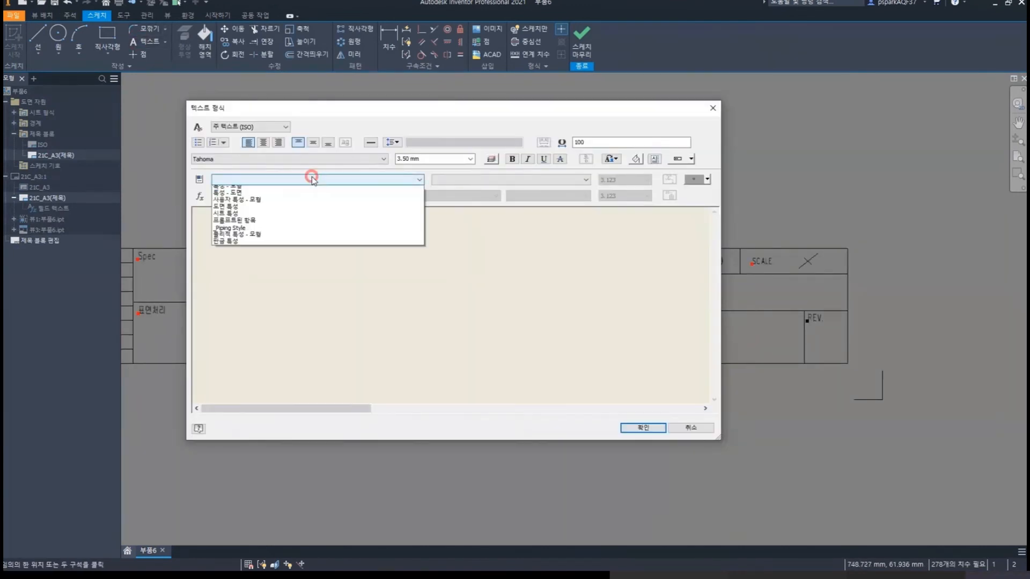
{"action": "left_click", "coordinate": [250, 204]}
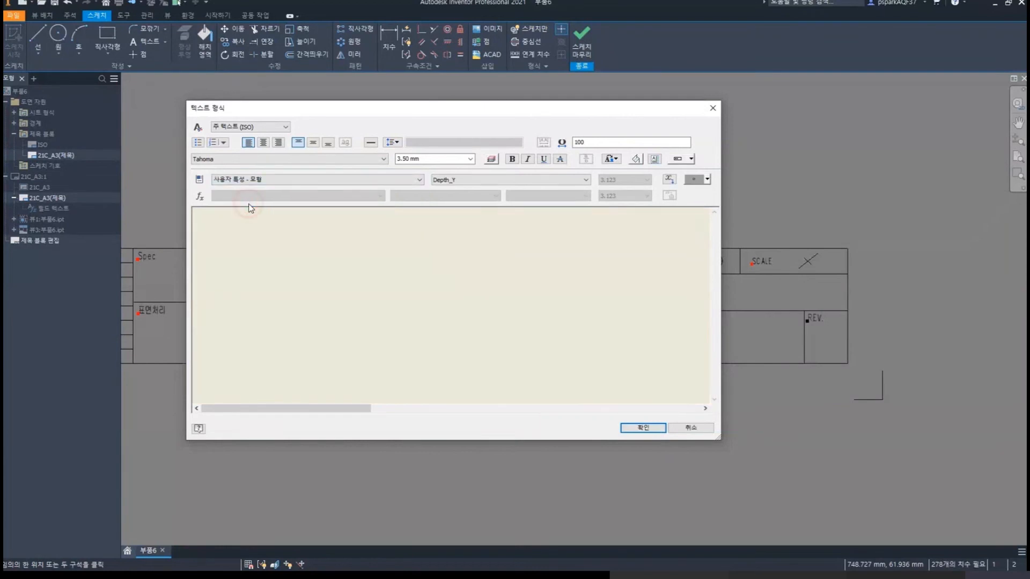
{"action": "left_click", "coordinate": [445, 182]}
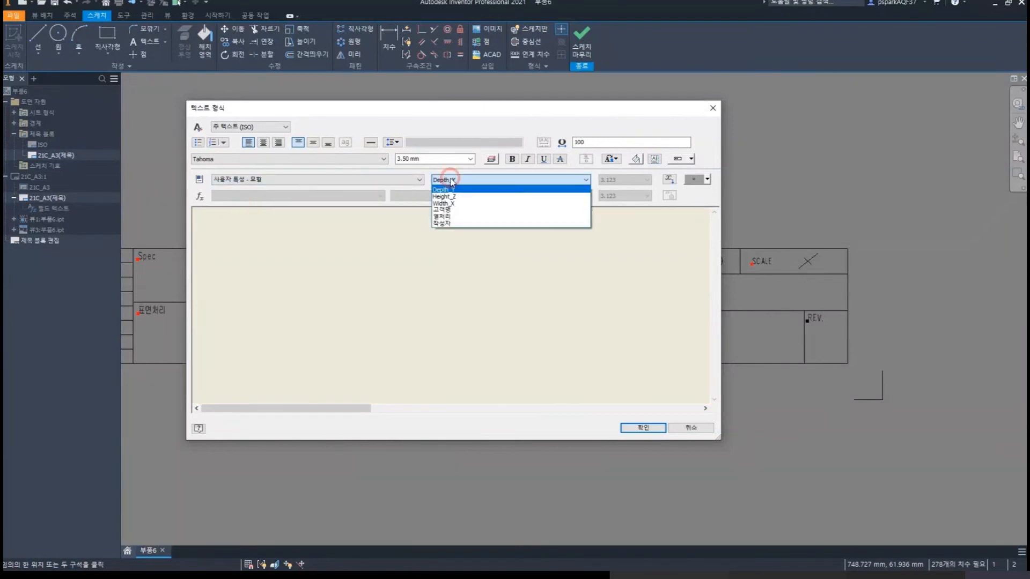
{"action": "left_click", "coordinate": [445, 222]}
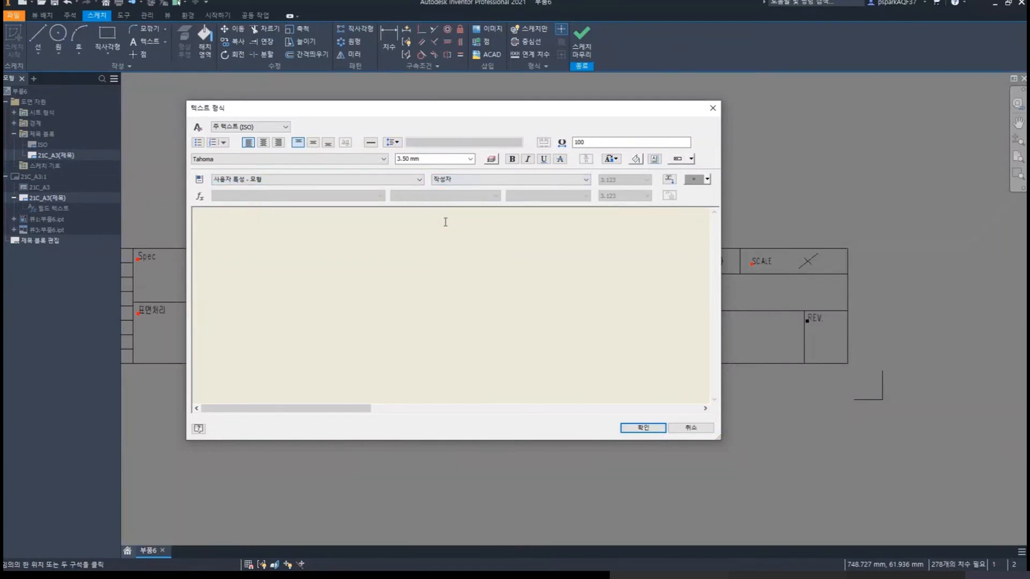
{"action": "left_click", "coordinate": [668, 181]}
{"action": "left_click", "coordinate": [263, 142]}
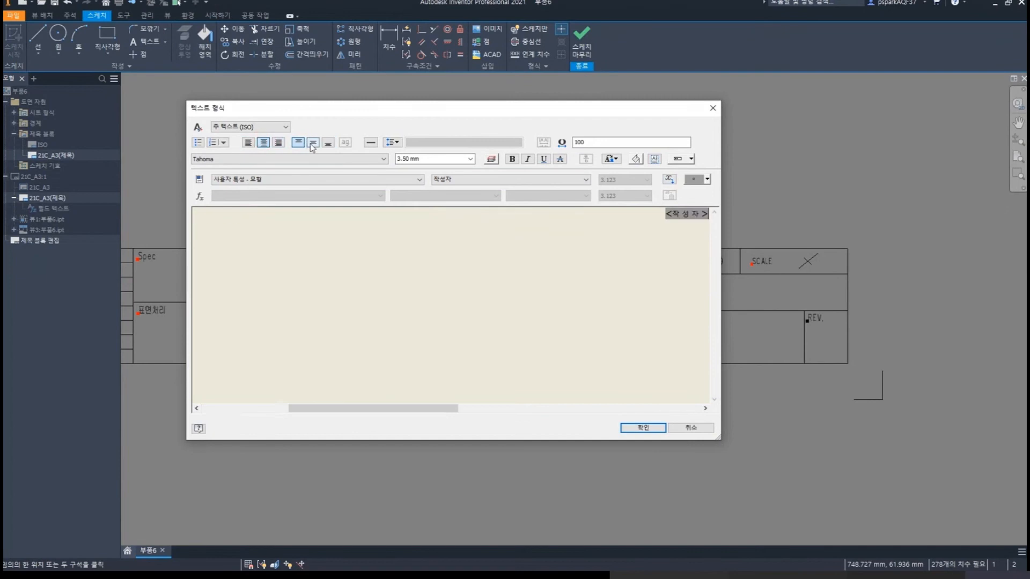
{"action": "left_click", "coordinate": [643, 428]}
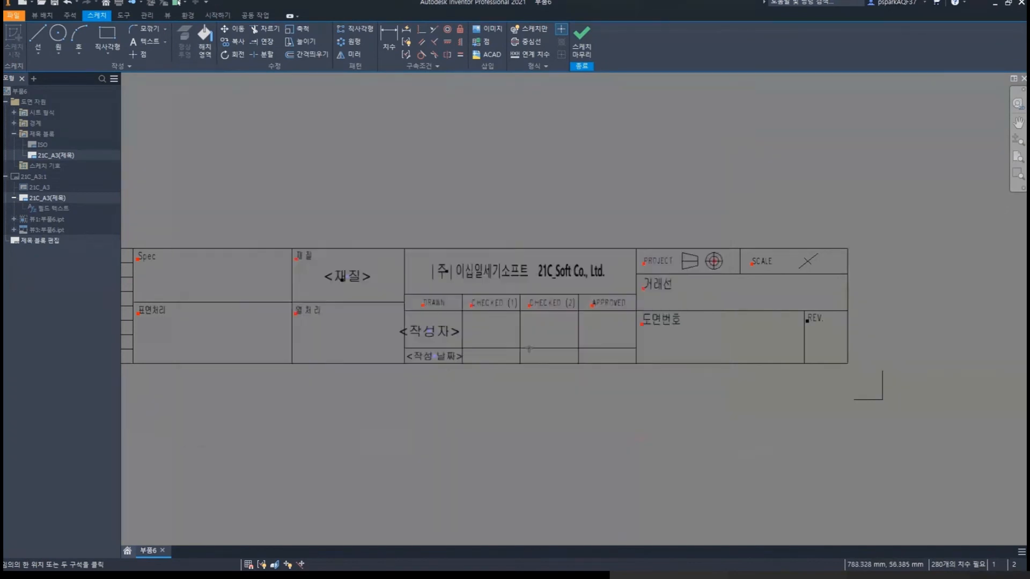
Step: Exit the Text command and reposition the 작성자 text in the cell under DRAWN, above the 작성 날짜 text
{"action": "scroll", "coordinate": [437, 331], "scroll_direction": "up", "scroll_amount": 5}
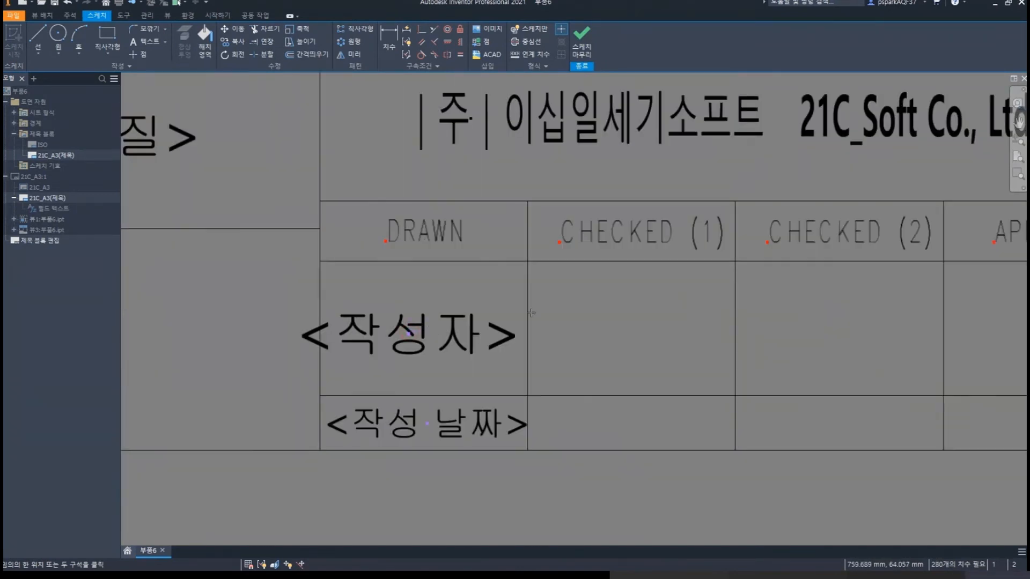
{"action": "key", "text": "Escape"}
{"action": "left_click_drag", "start_coordinate": [431, 337], "coordinate": [451, 331]}
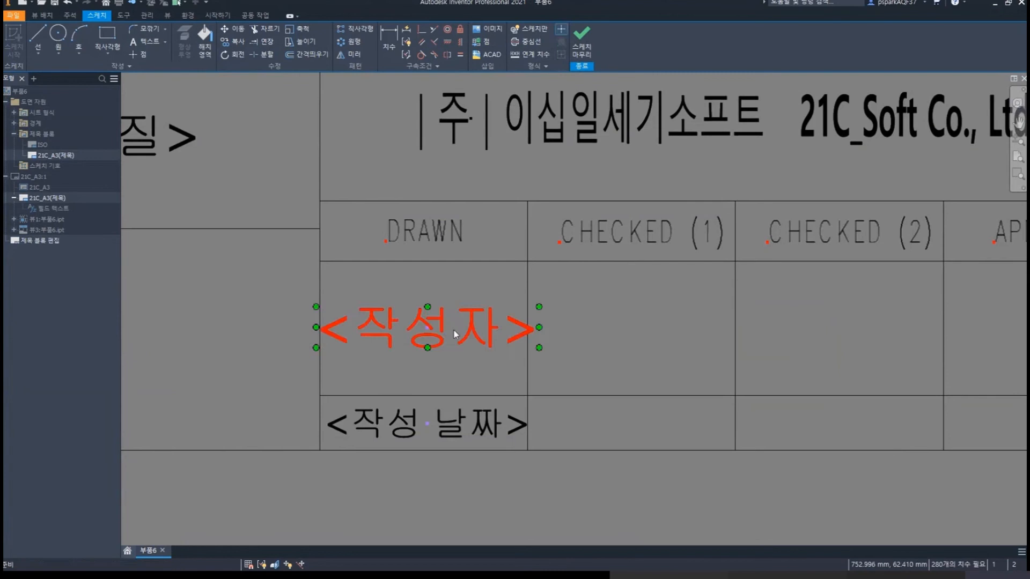
Step: Insert the model's custom property 열처리 as text centred horizontally and vertically in the 열처리 cell, and adjust its position
{"action": "scroll", "coordinate": [493, 332], "scroll_direction": "down", "scroll_amount": 5}
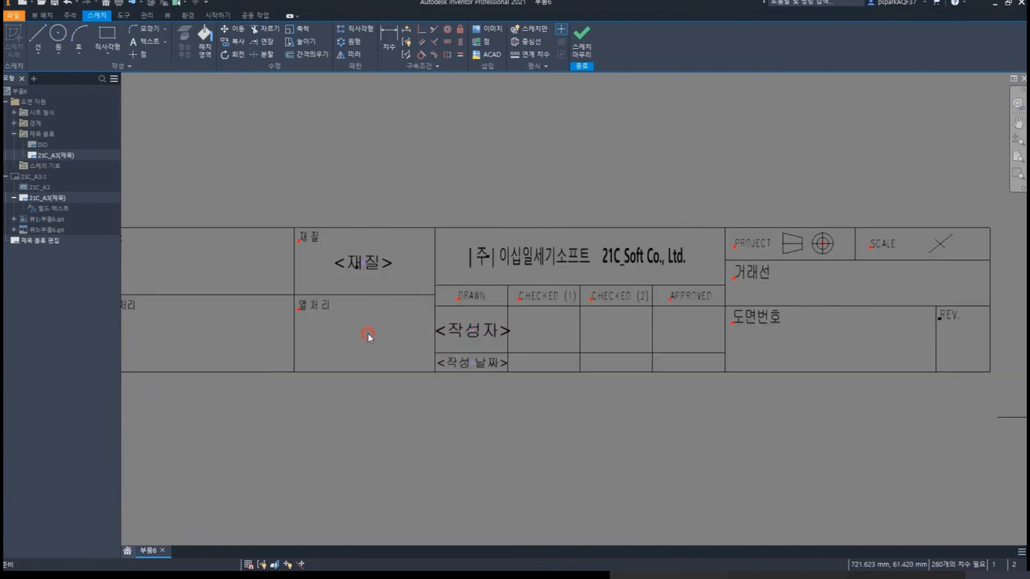
{"action": "left_click", "coordinate": [146, 41]}
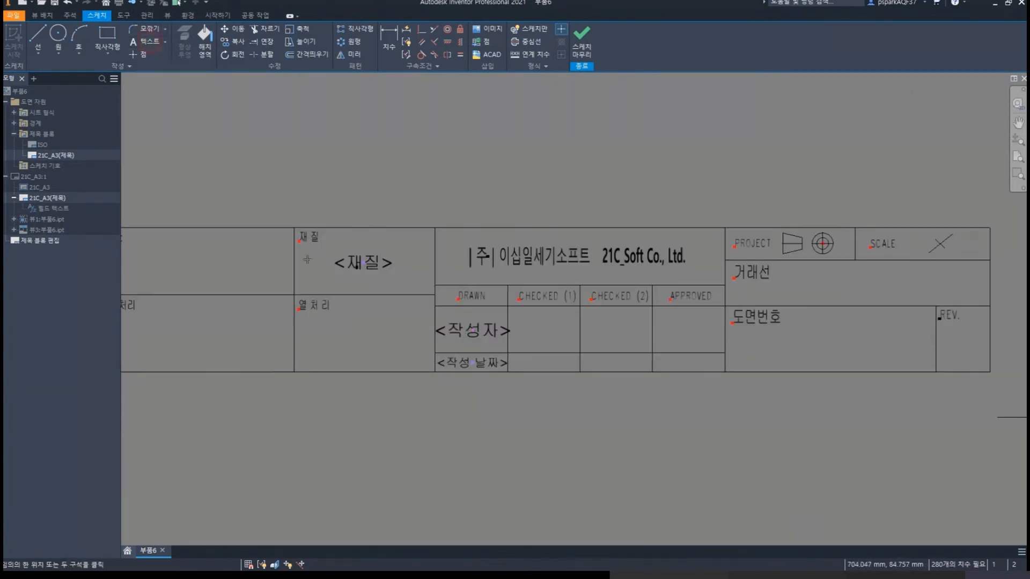
{"action": "left_click", "coordinate": [361, 328]}
{"action": "left_click", "coordinate": [294, 179]}
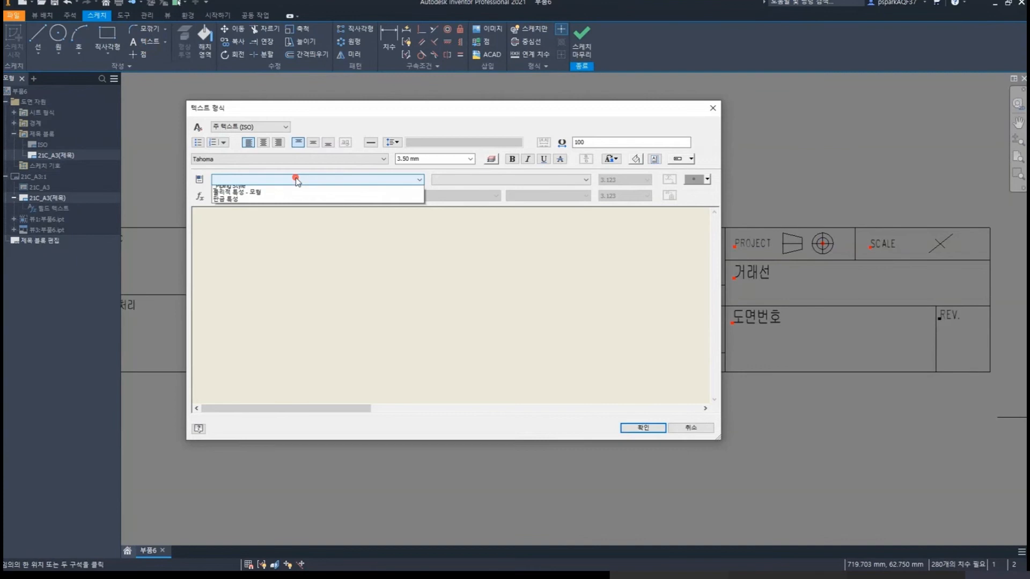
{"action": "left_click", "coordinate": [247, 203]}
{"action": "left_click", "coordinate": [472, 180]}
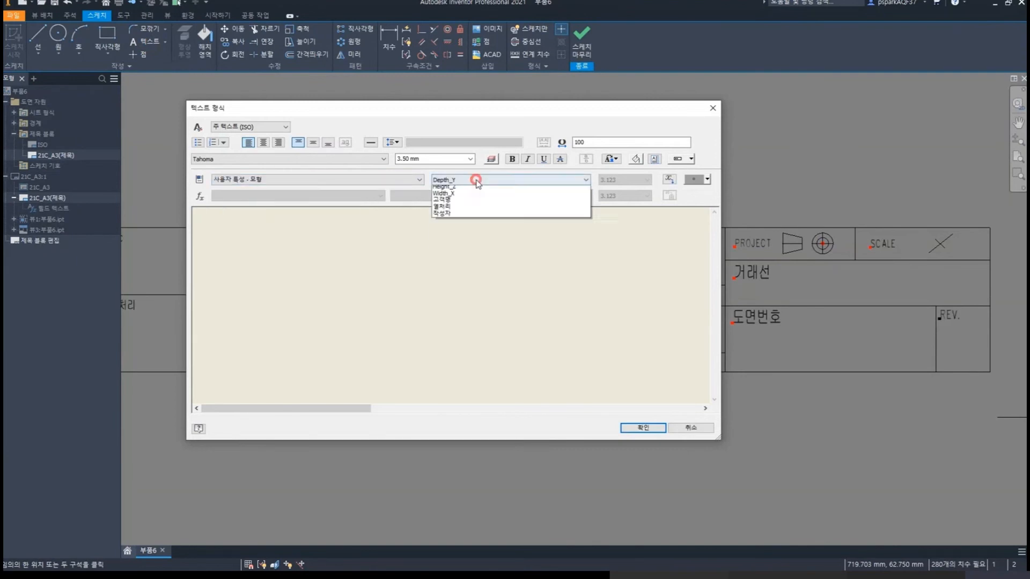
{"action": "left_click", "coordinate": [465, 216]}
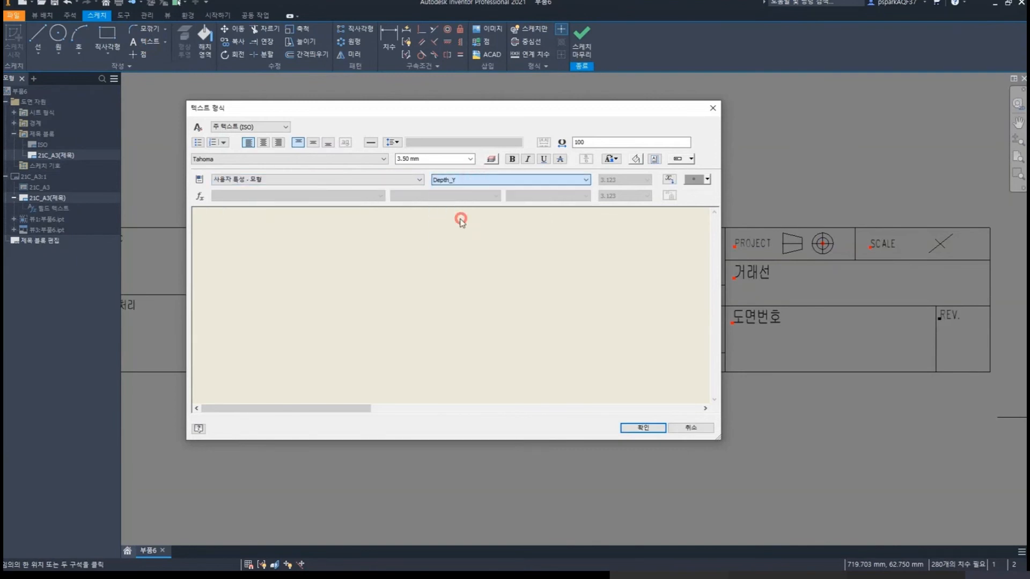
{"action": "left_click", "coordinate": [669, 179]}
{"action": "left_click", "coordinate": [313, 142]}
{"action": "left_click", "coordinate": [263, 142]}
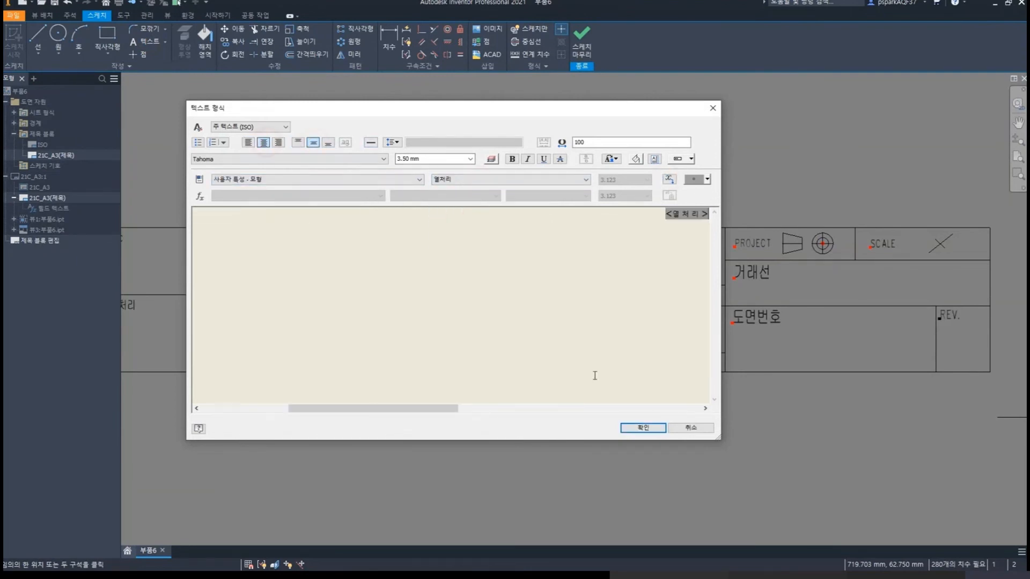
{"action": "left_click", "coordinate": [648, 428]}
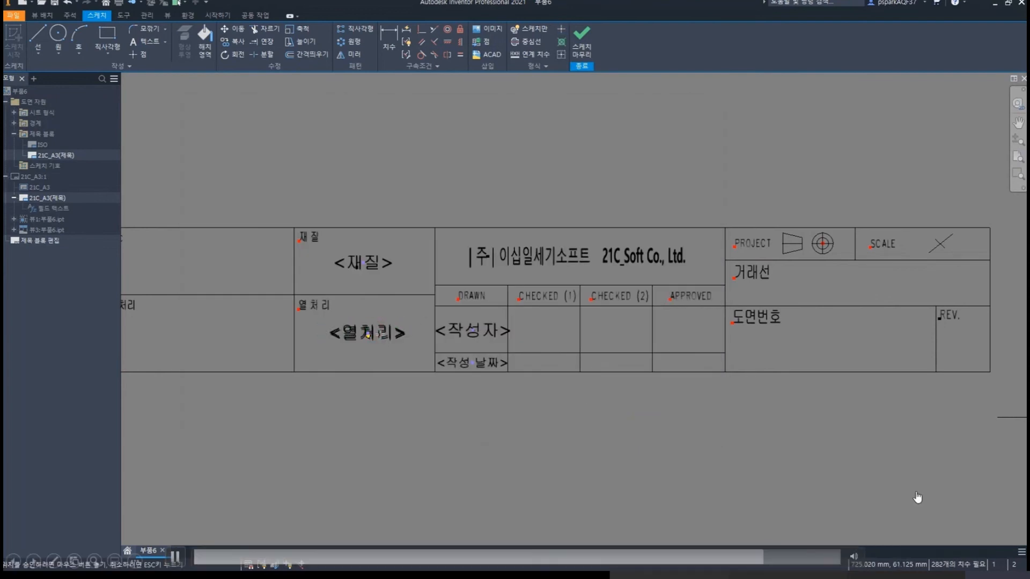
{"action": "left_click", "coordinate": [382, 341]}
{"action": "left_click", "coordinate": [399, 394]}
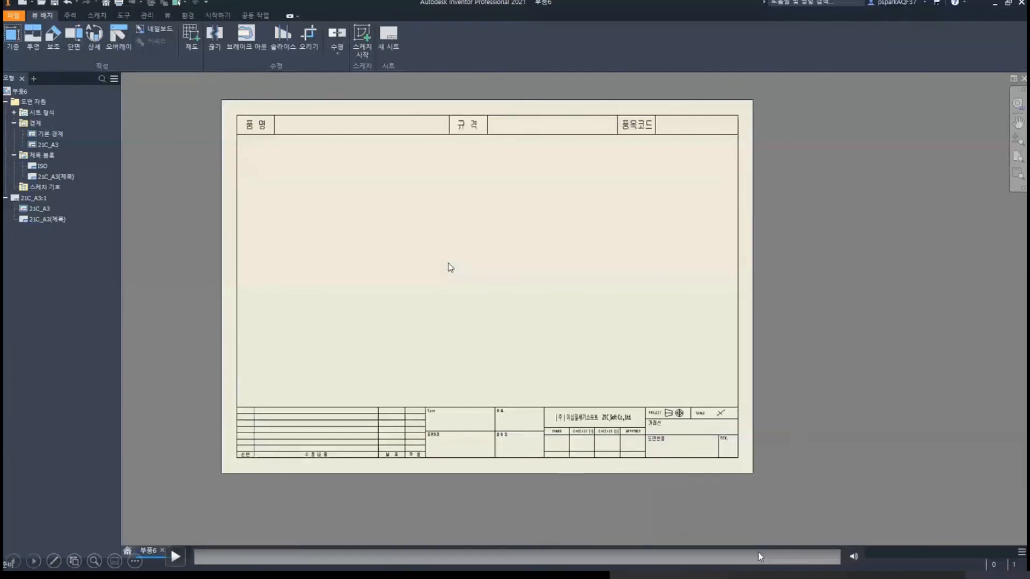
{"action": "mouse_move", "coordinate": [794, 558]}
{"action": "left_mouse_down"}
{"action": "mouse_move", "coordinate": [671, 557]}
{"action": "mouse_move", "coordinate": [780, 557]}
{"action": "left_mouse_up"}
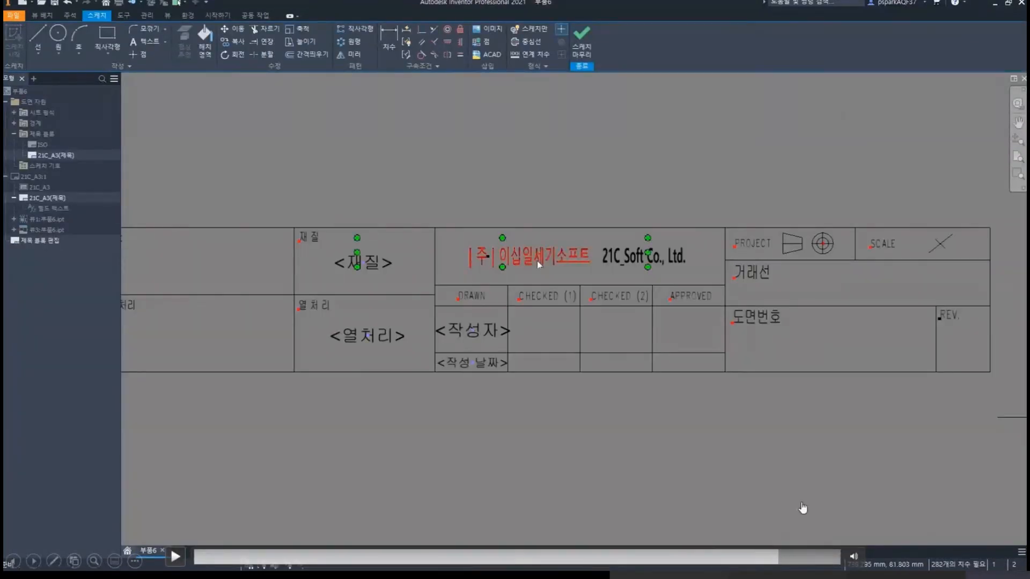